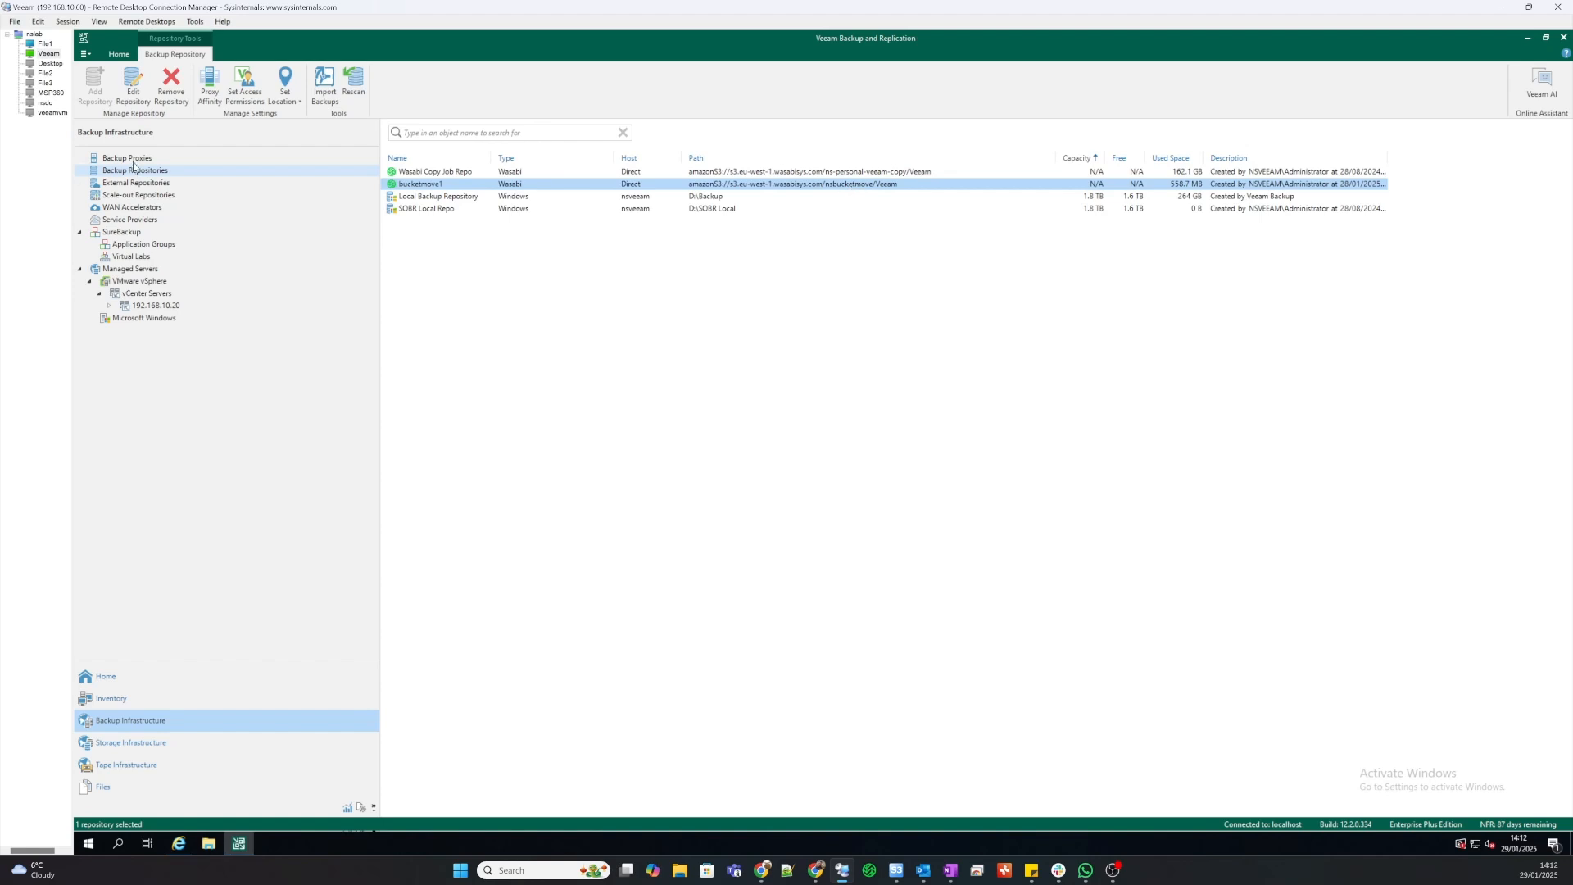
- Open the backup jobs list and review the fileserver job's details and target repository
click(148, 674)
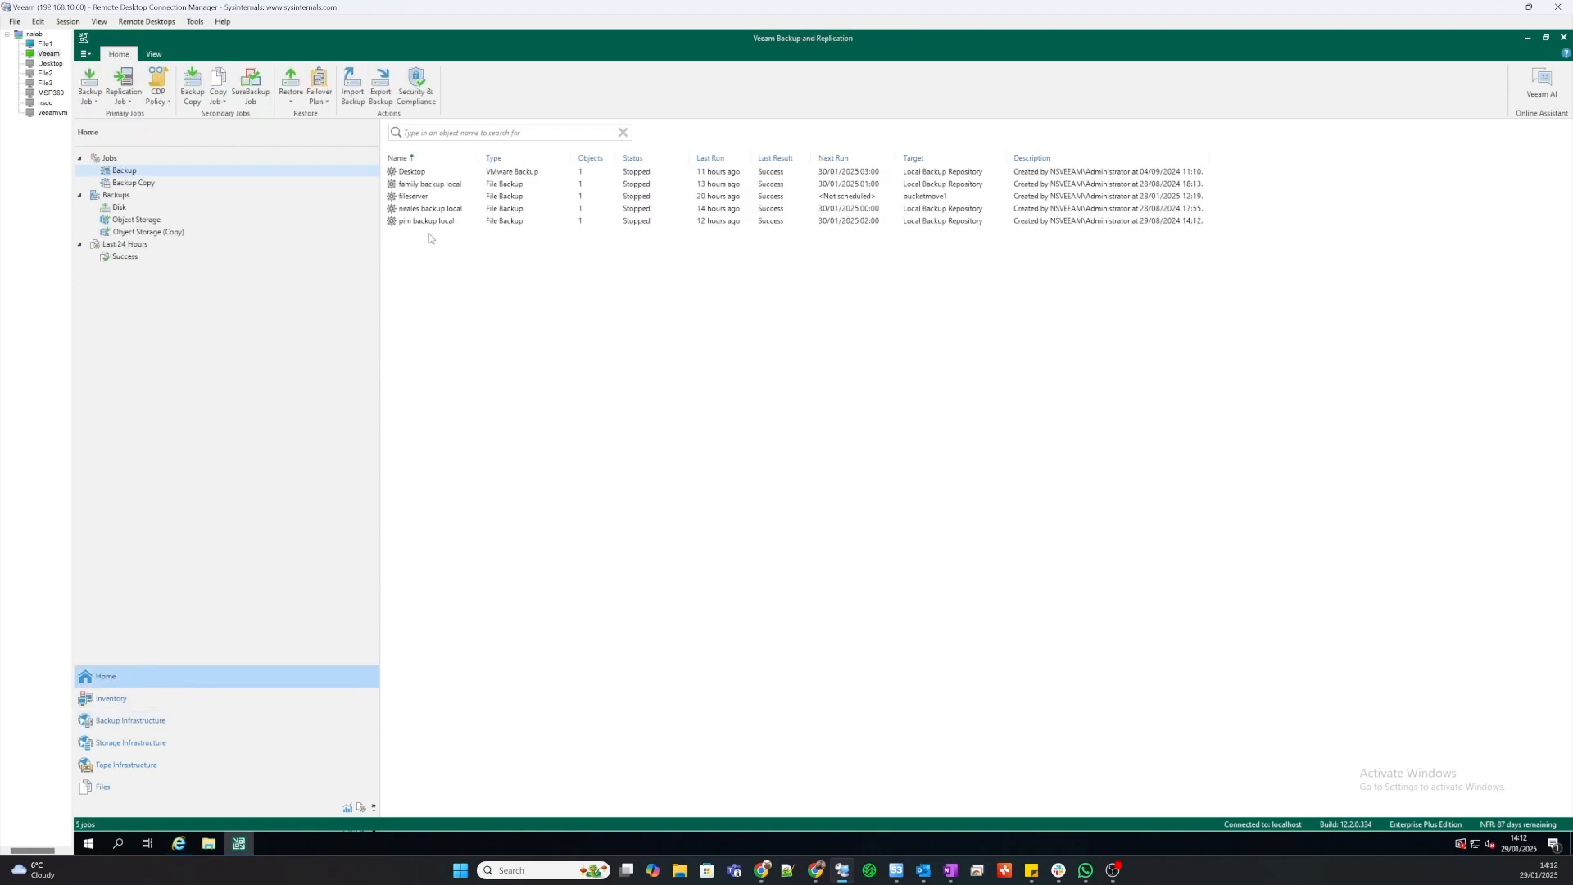
click(423, 199)
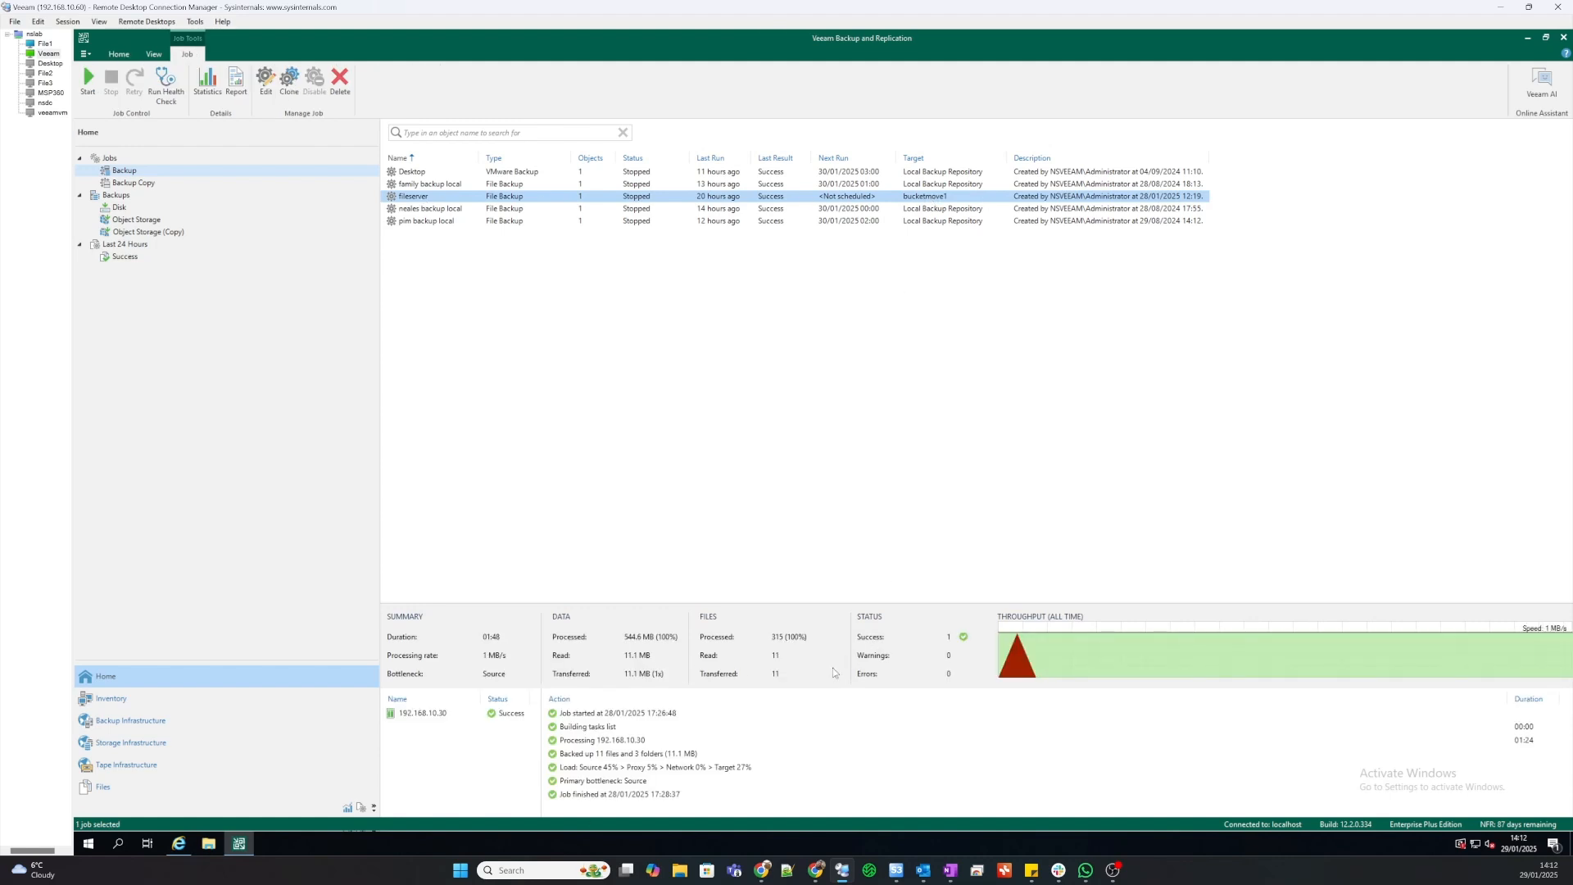
right_click(450, 198)
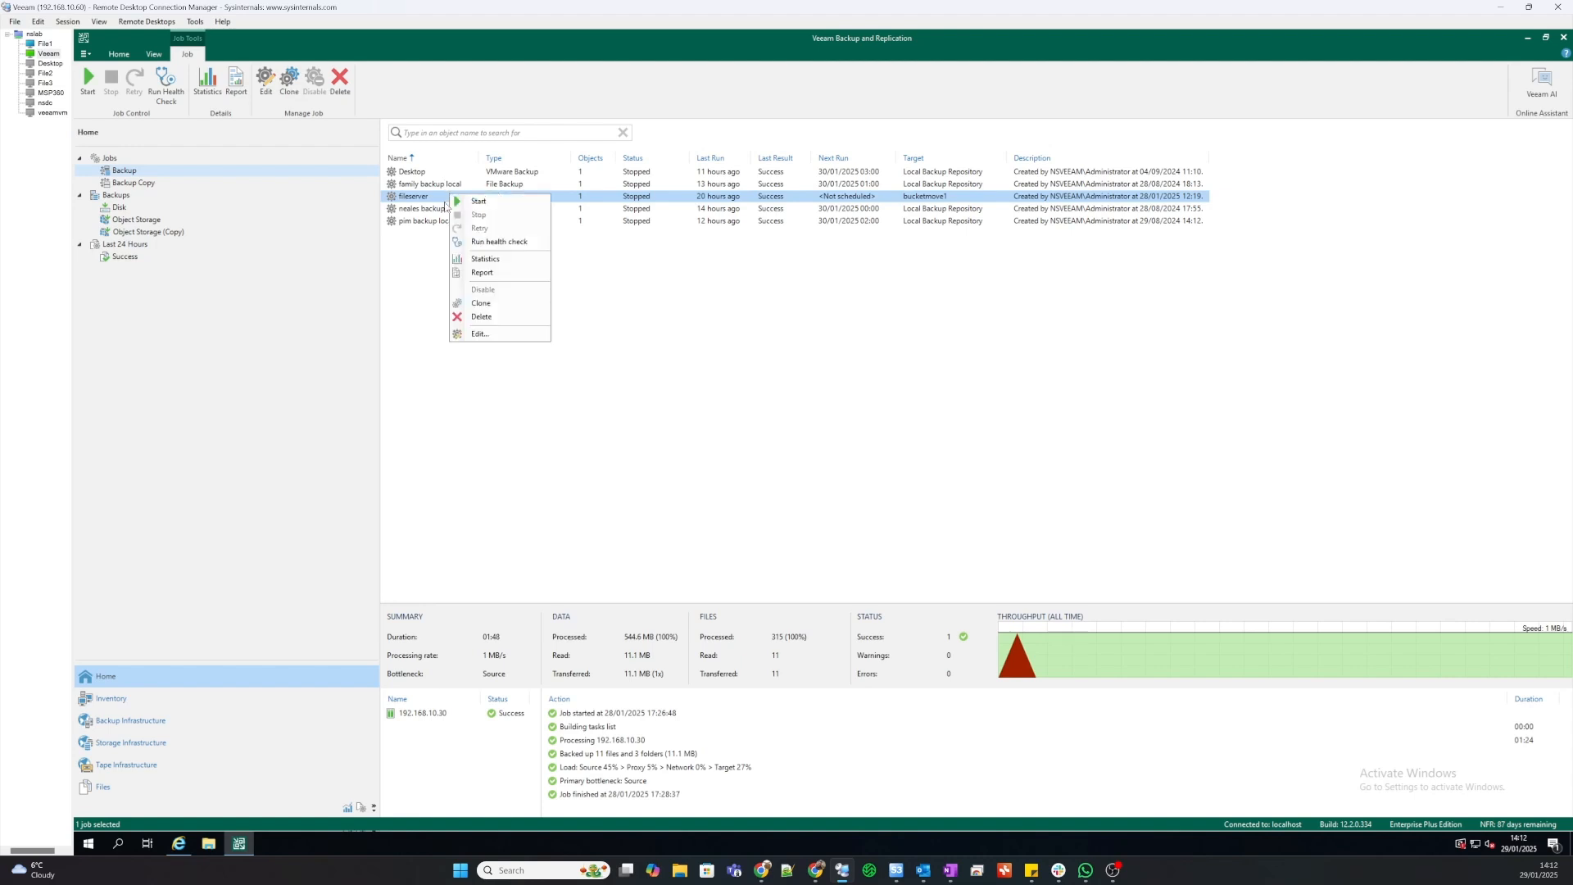
click(583, 419)
click(626, 415)
click(419, 199)
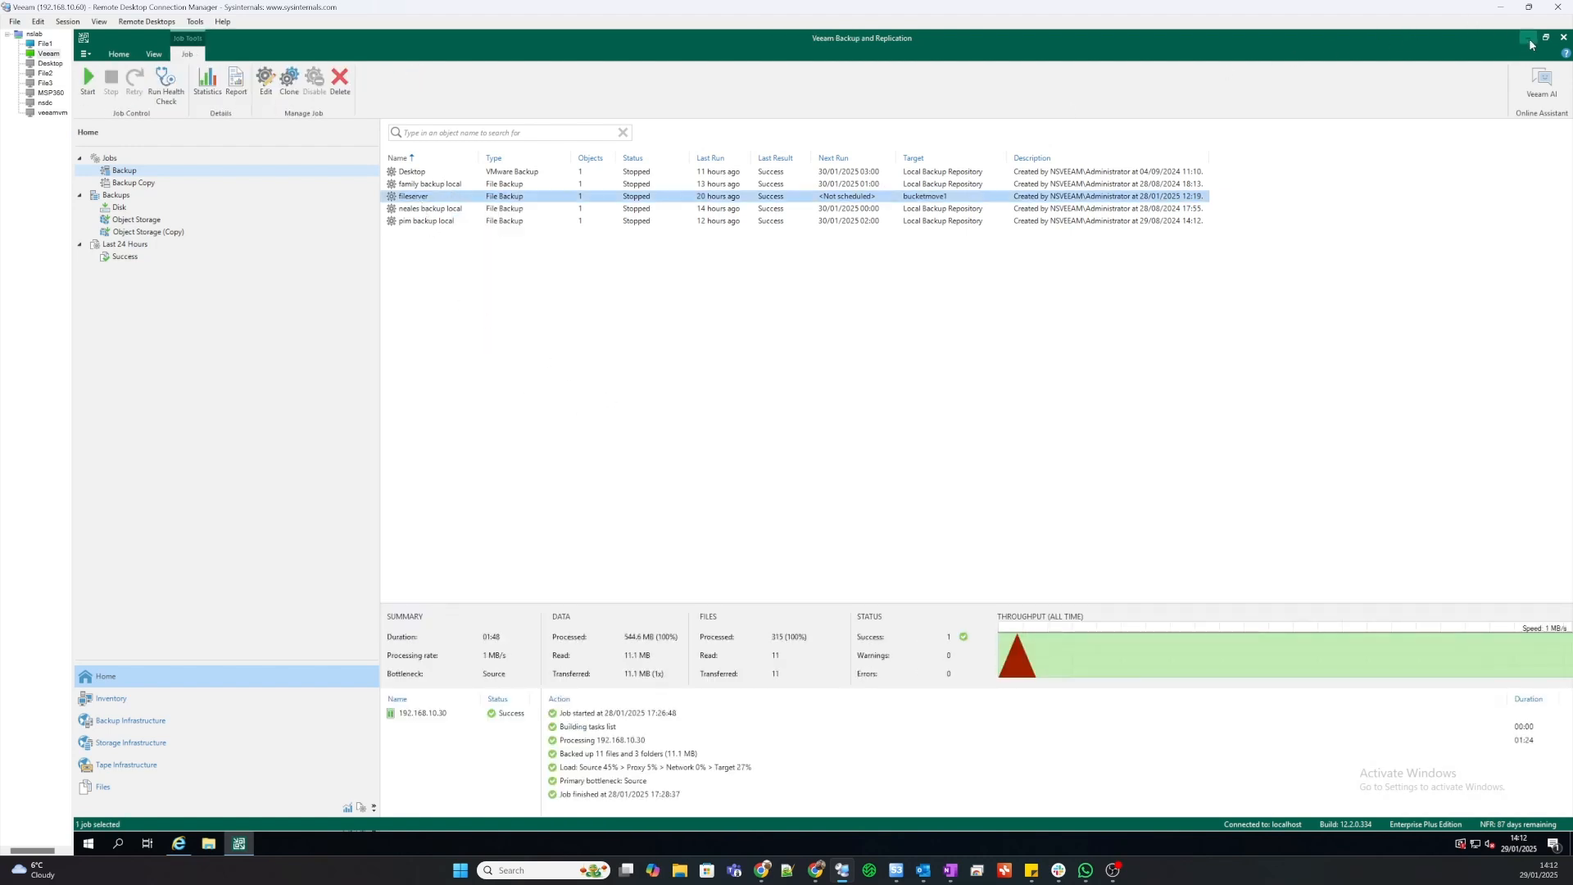
- Switch to the source account's Wasabi console and review its users, the ns-veeam-access-no-ol policy's JSON and the access keys
click(816, 870)
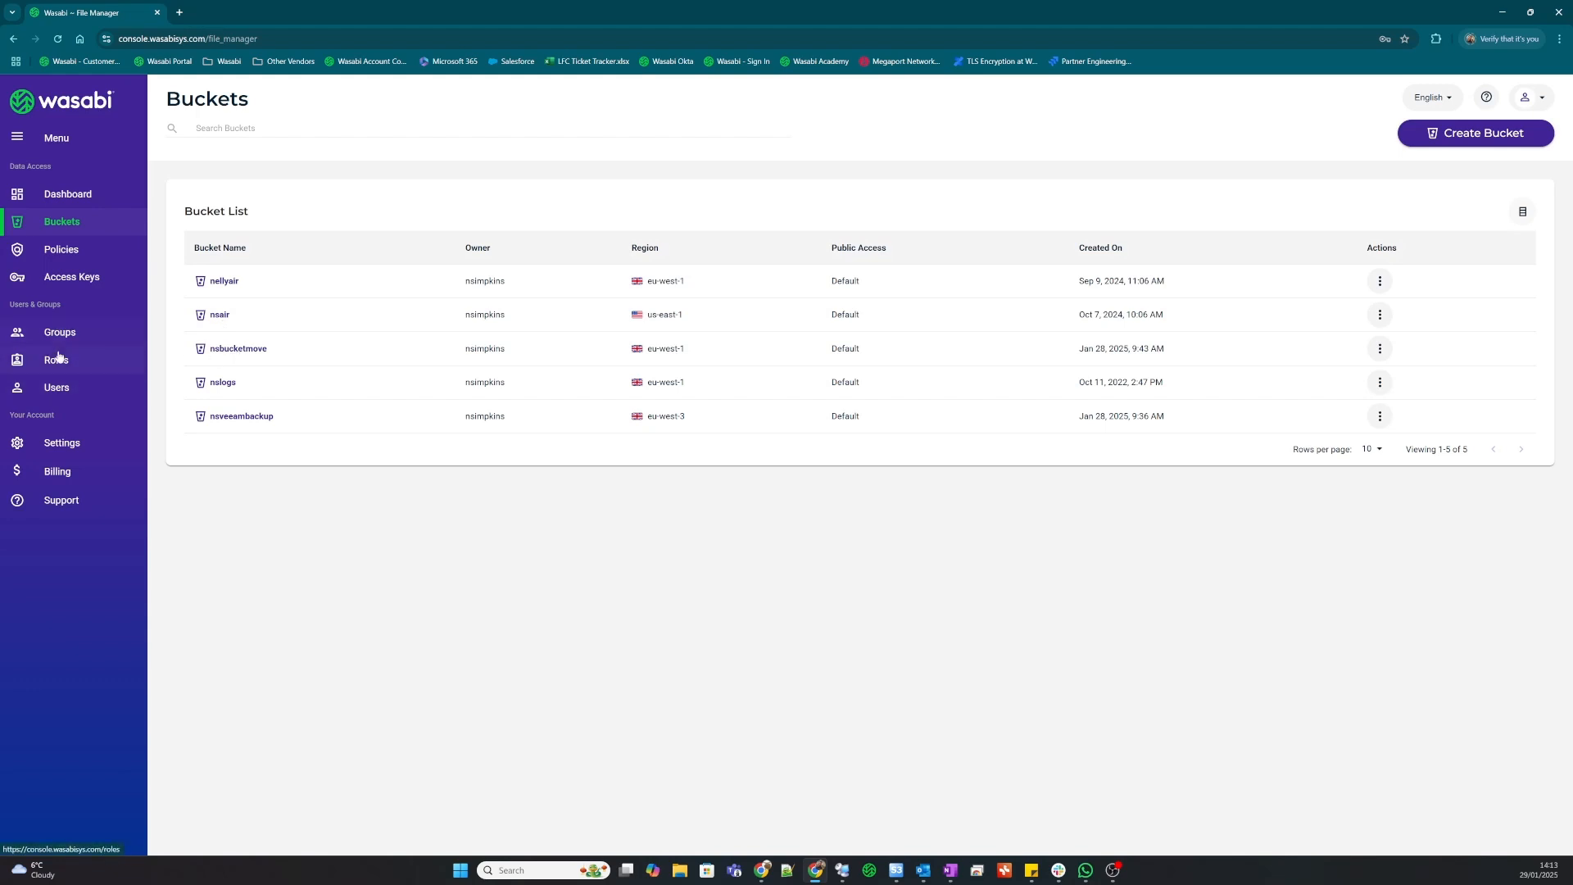
click(64, 388)
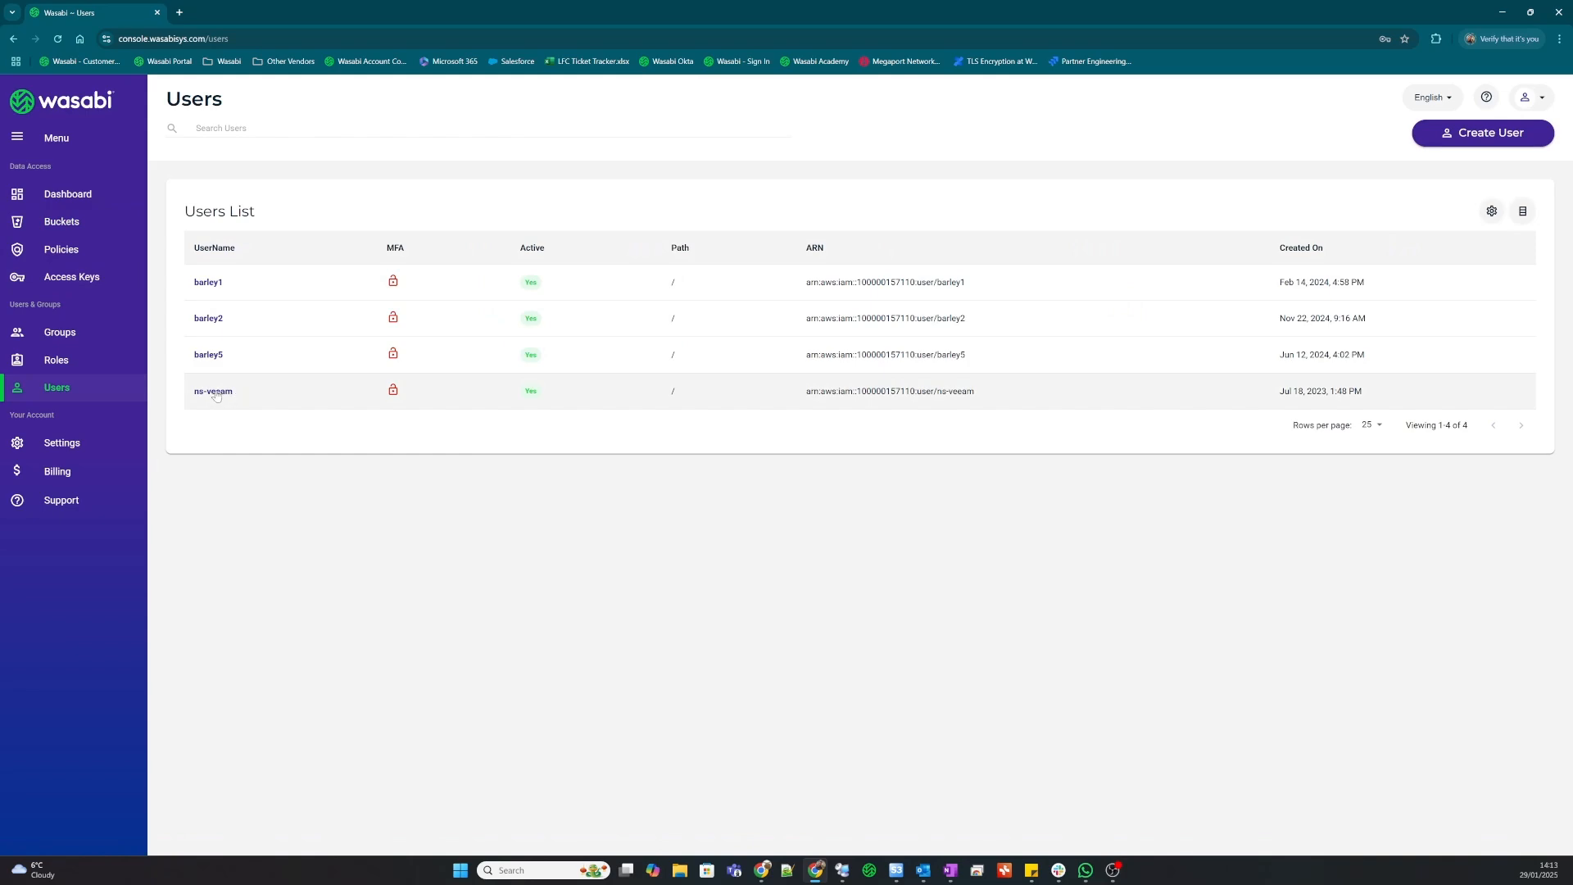
click(71, 254)
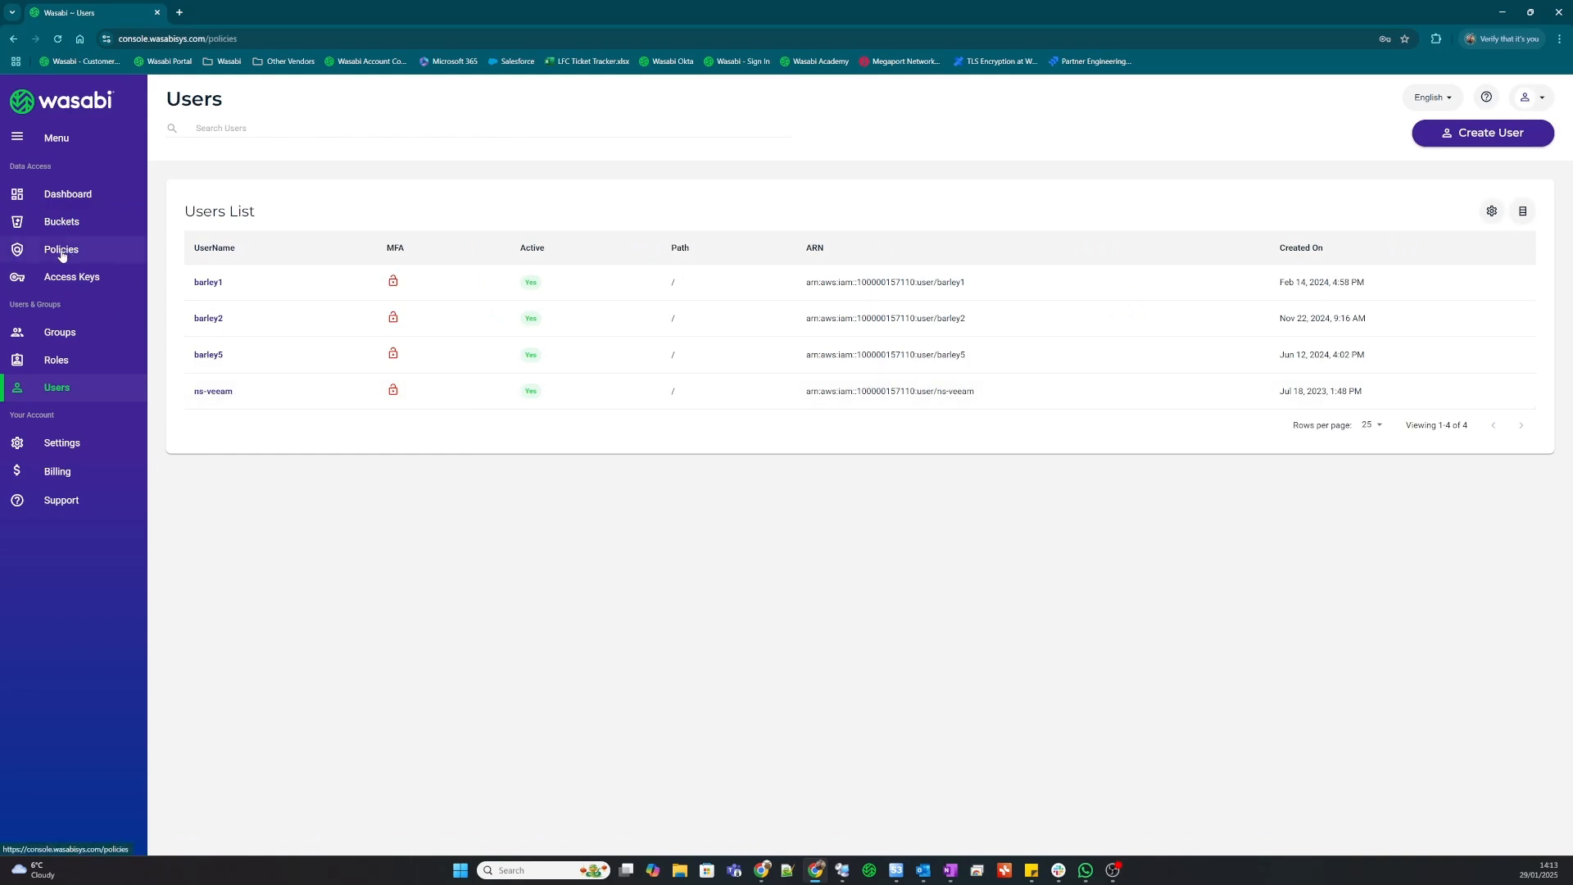
scroll(246, 703, down, 4)
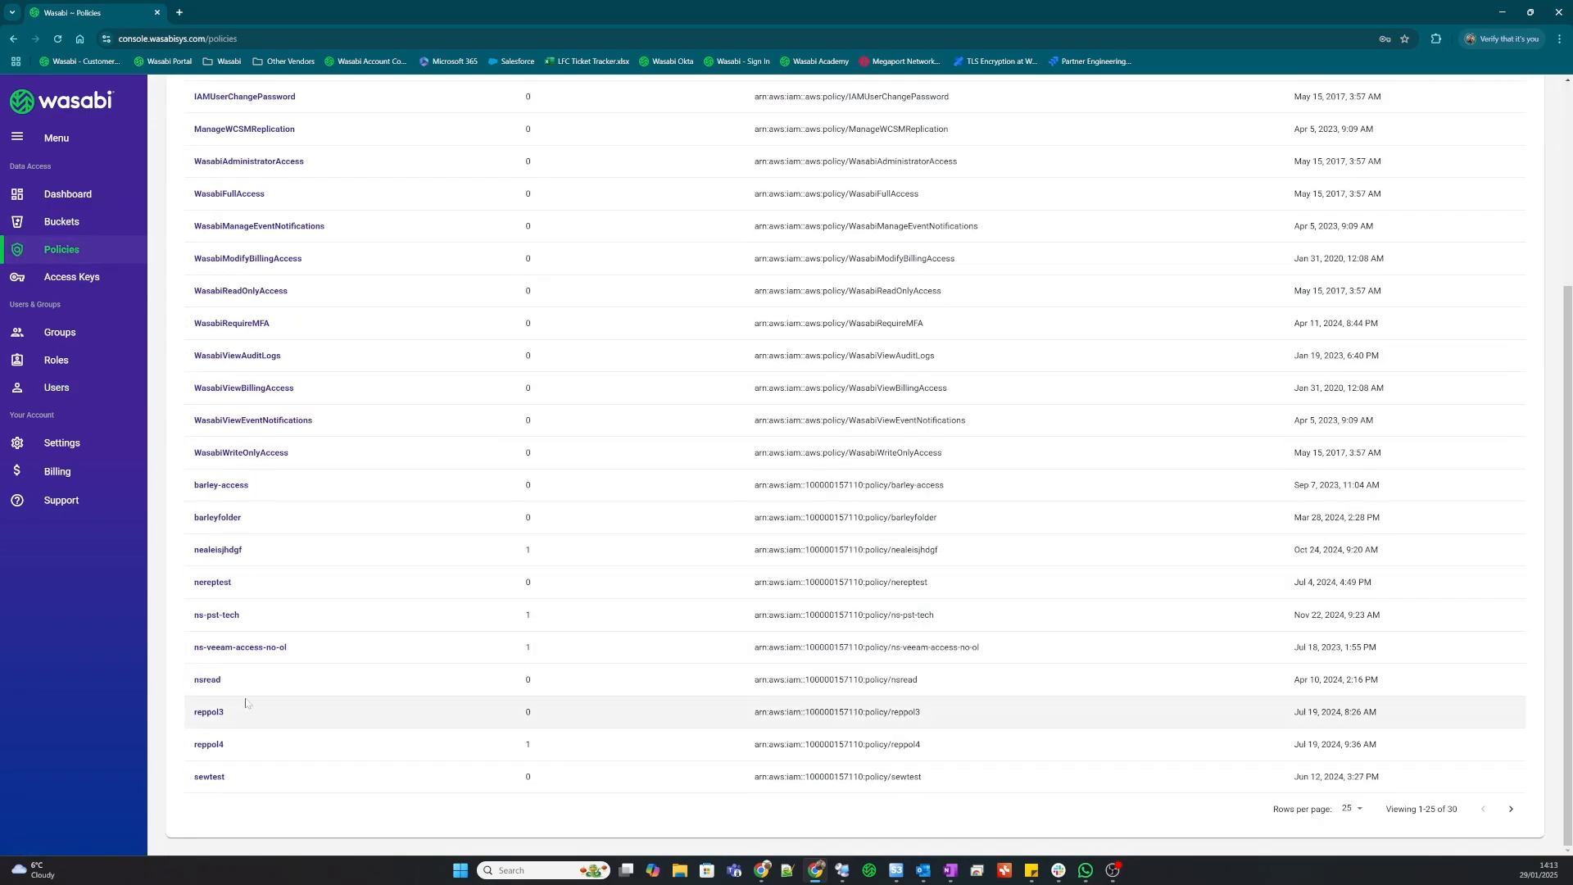
click(247, 647)
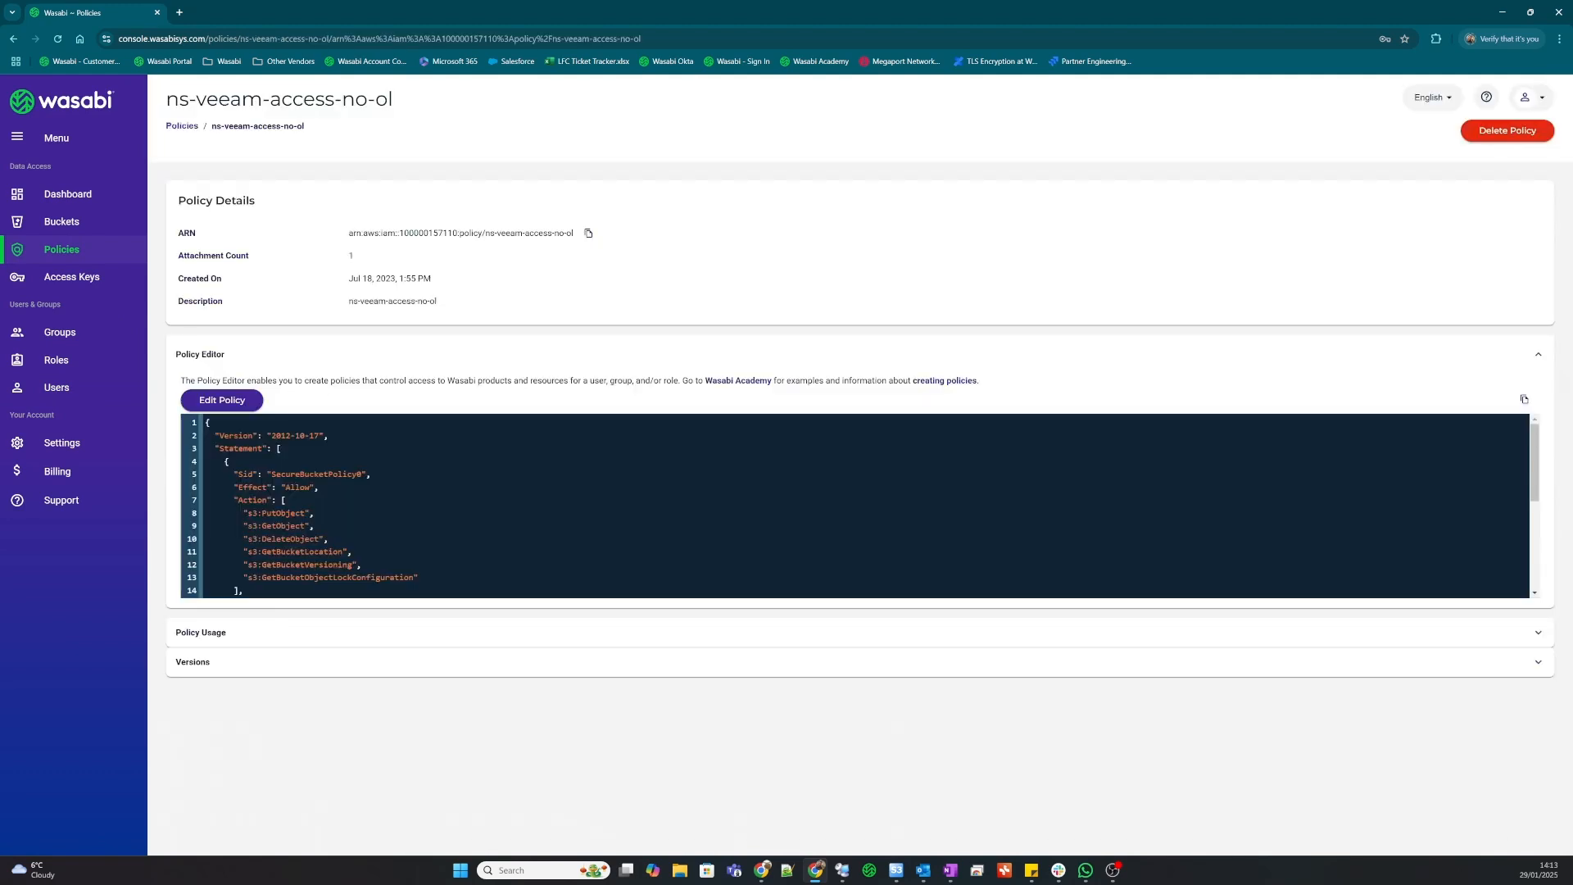
scroll(852, 505, down, 3)
scroll(852, 505, up, 3)
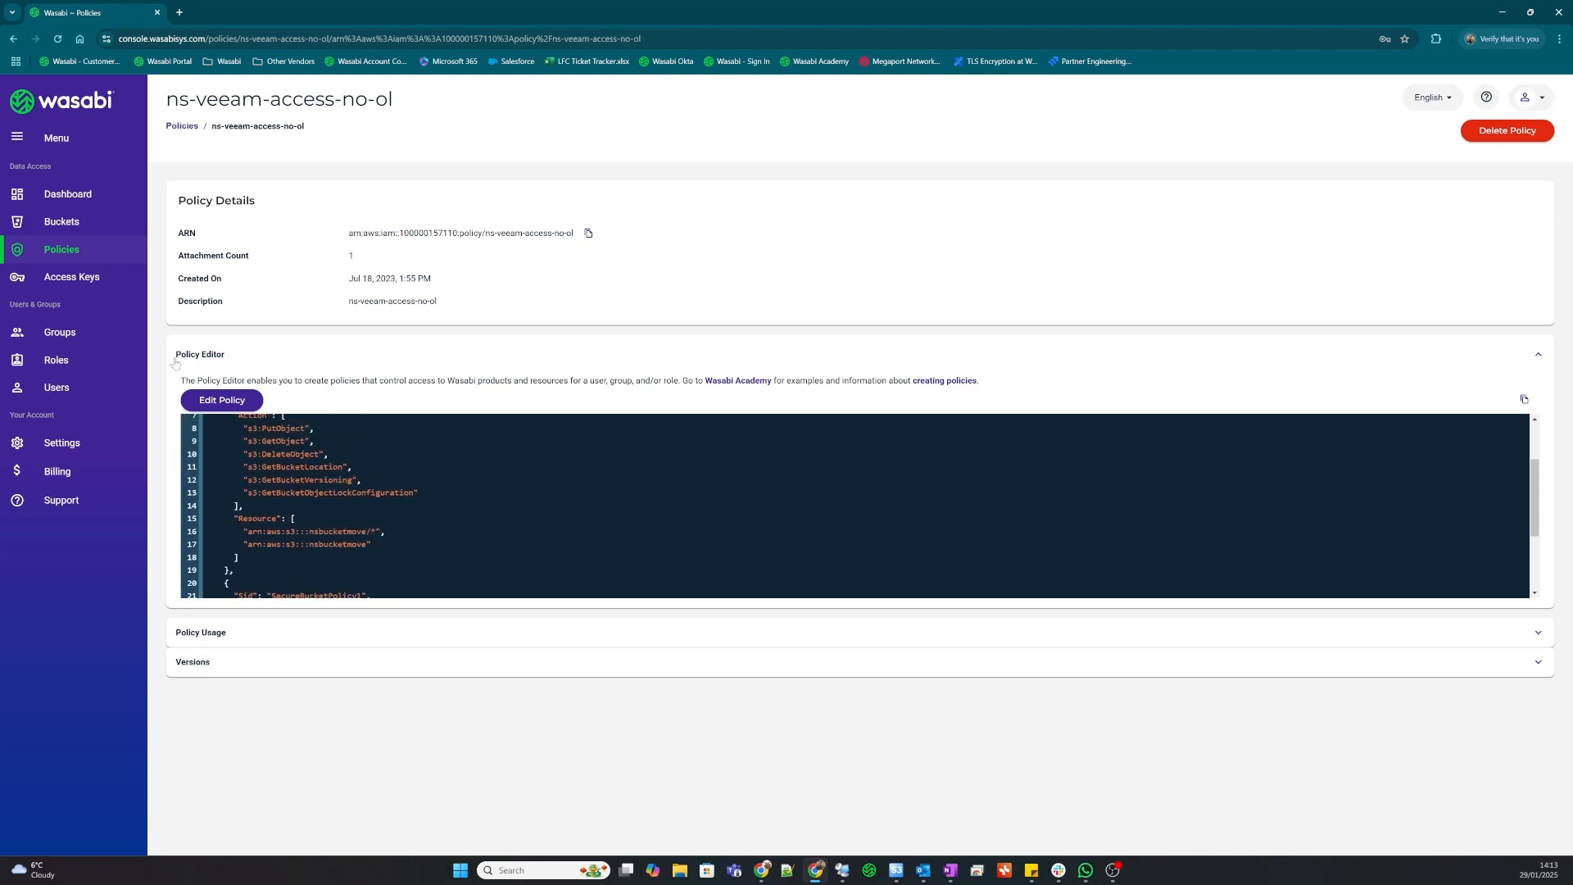
click(99, 280)
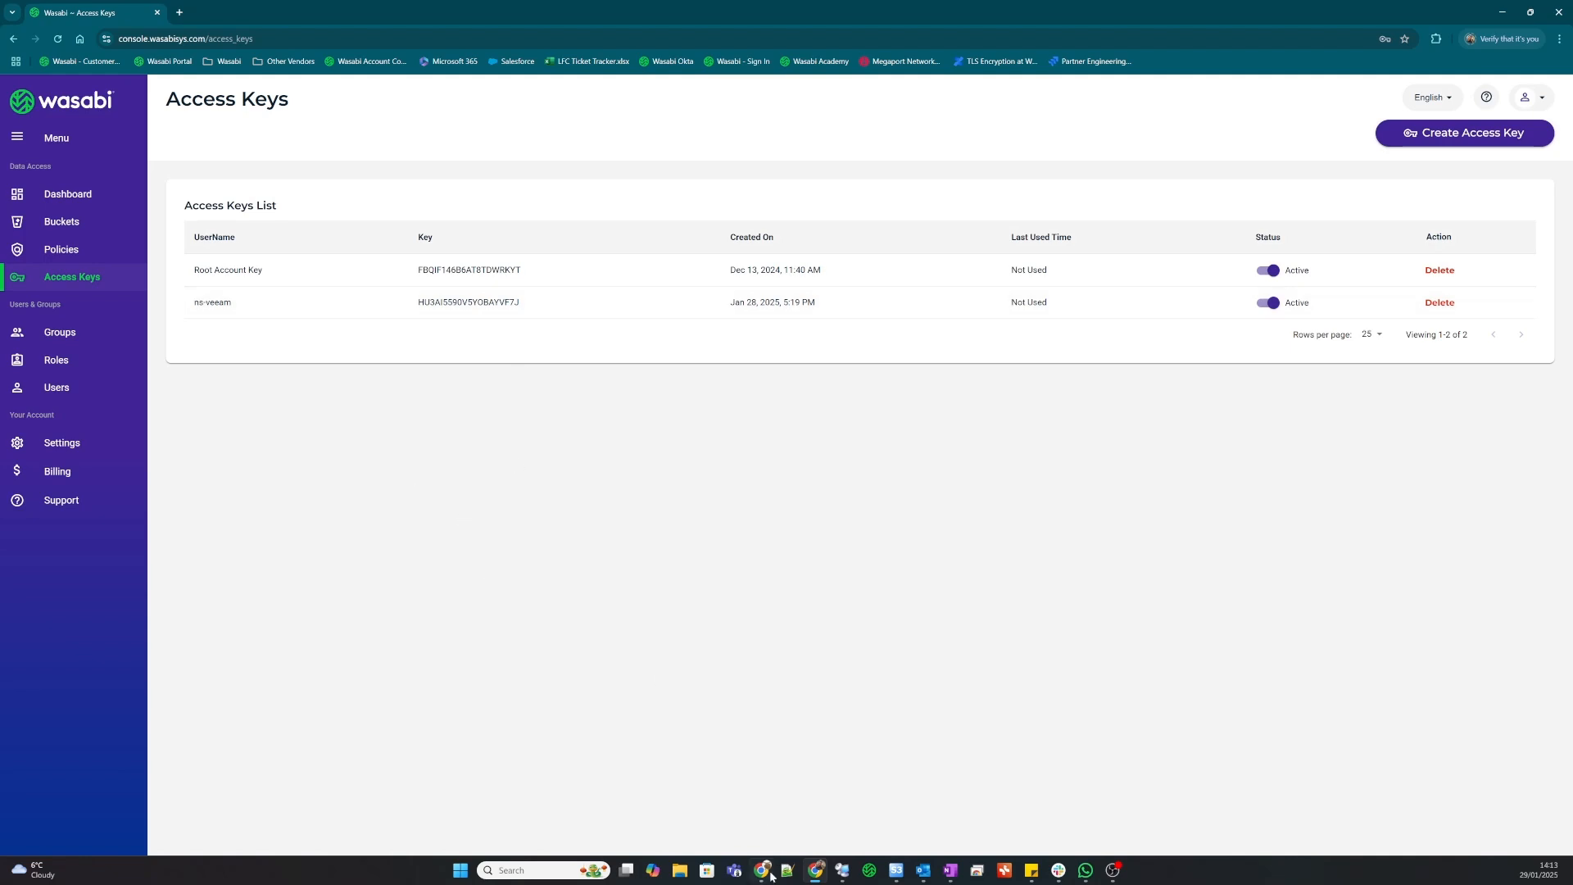
- Switch to the second Wasabi account's console and review its account settings and bucket list
click(758, 799)
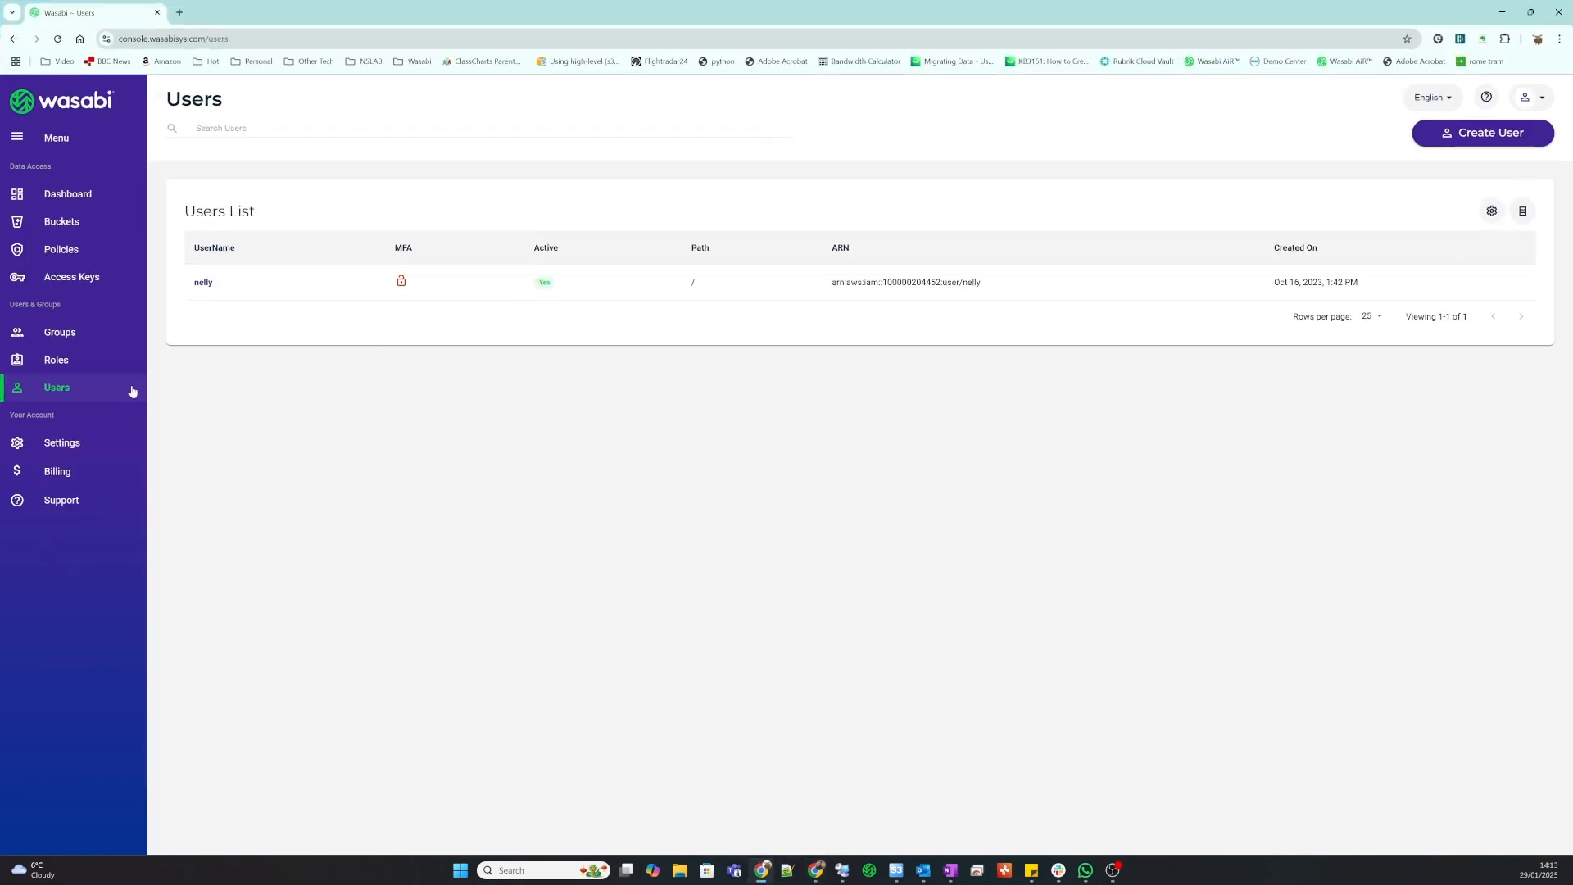
click(80, 445)
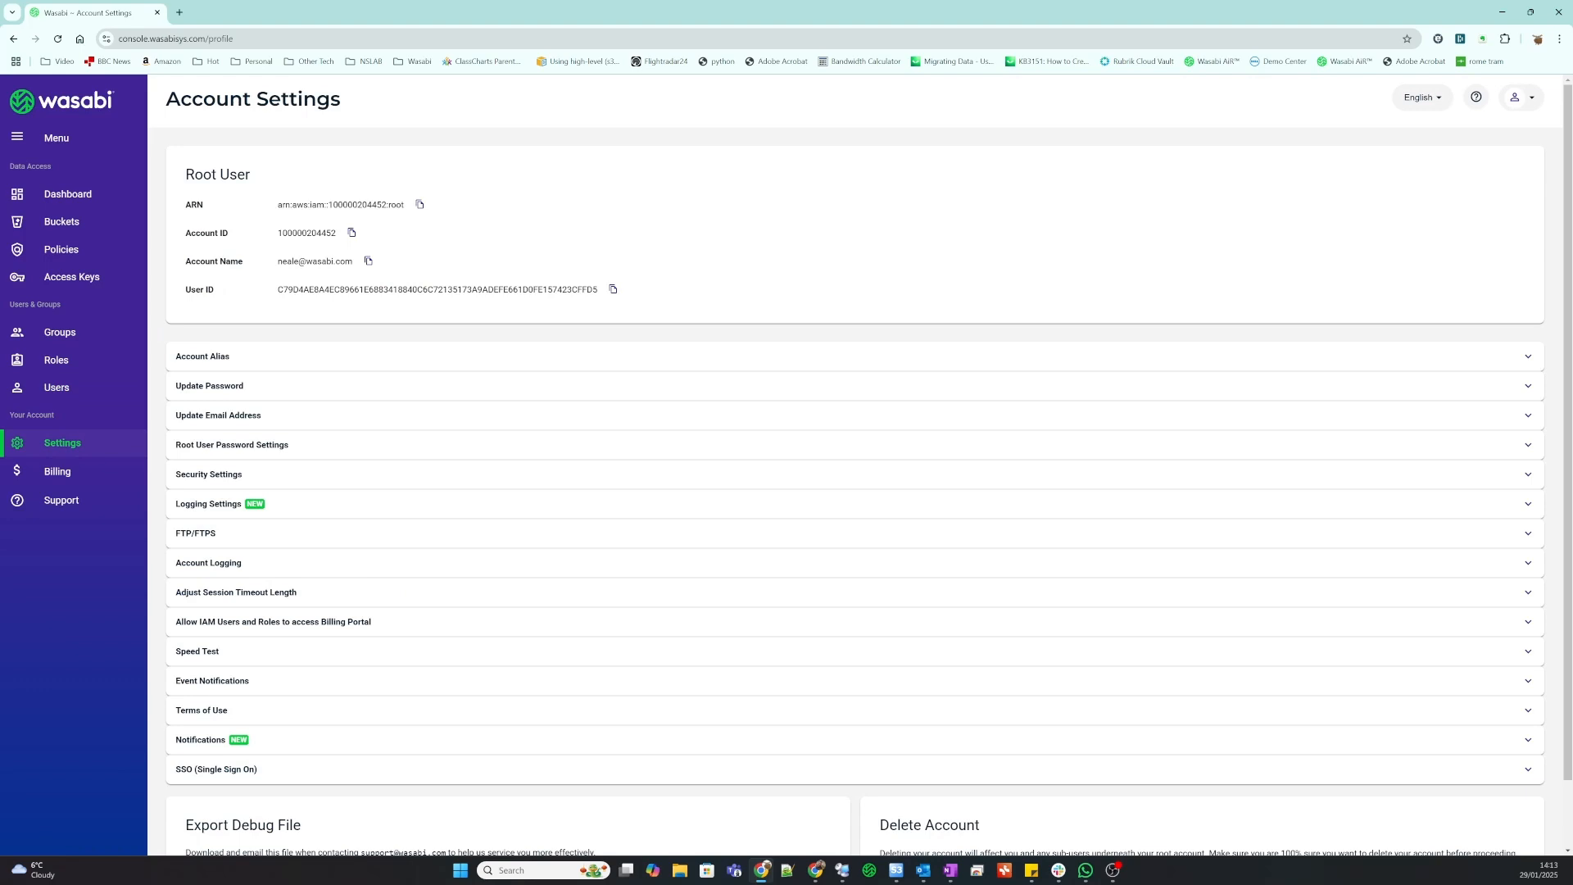
click(61, 221)
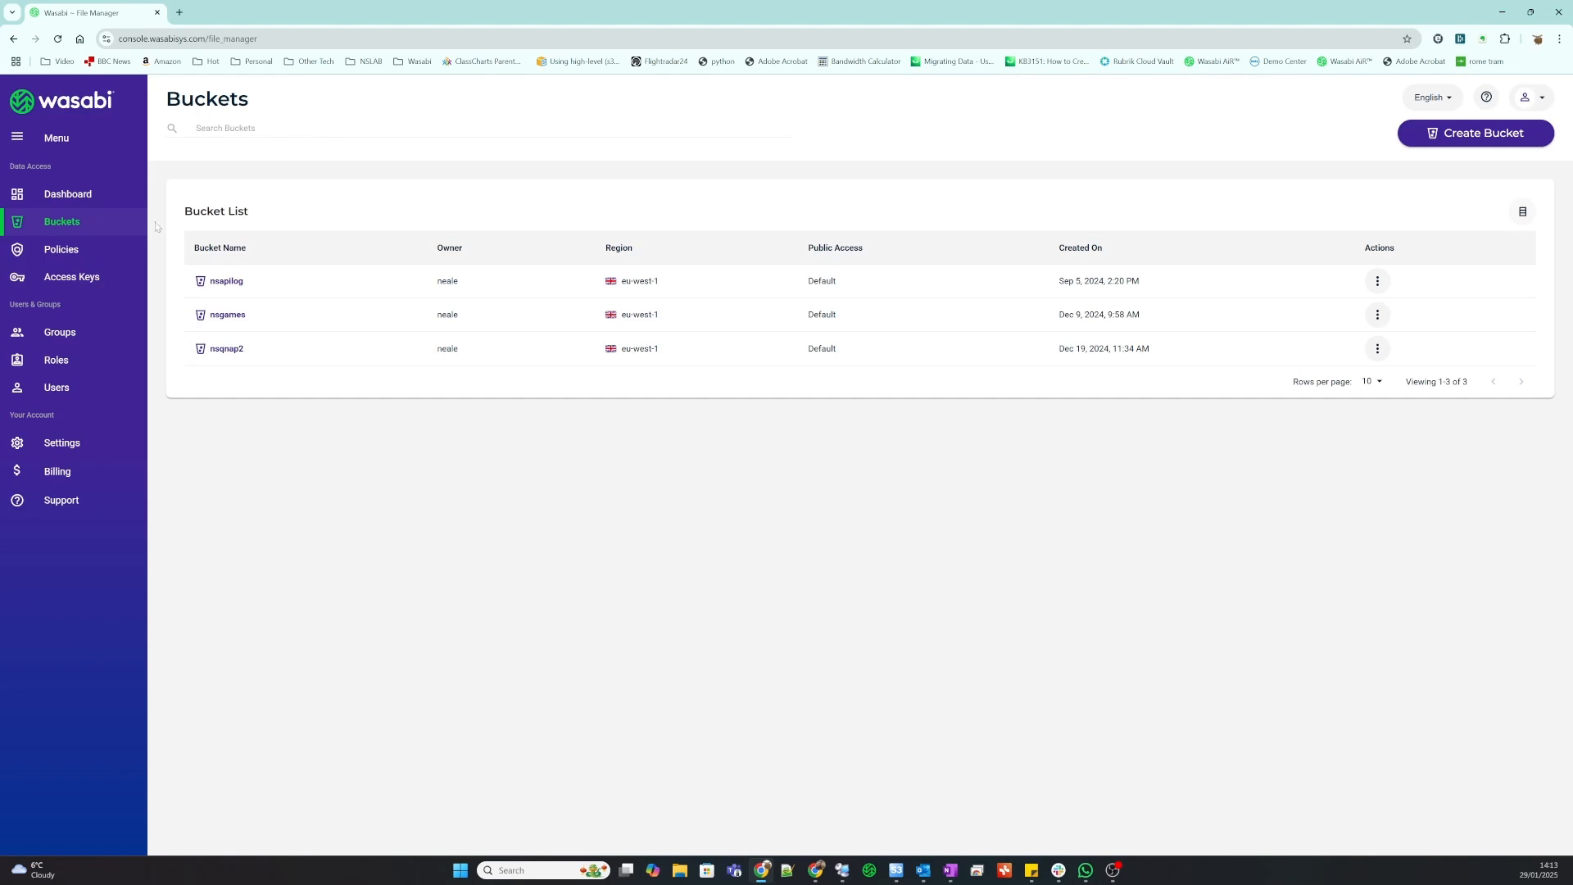
- Compare the bucket lists of the two Wasabi accounts and view the users in the source account
click(815, 870)
click(63, 221)
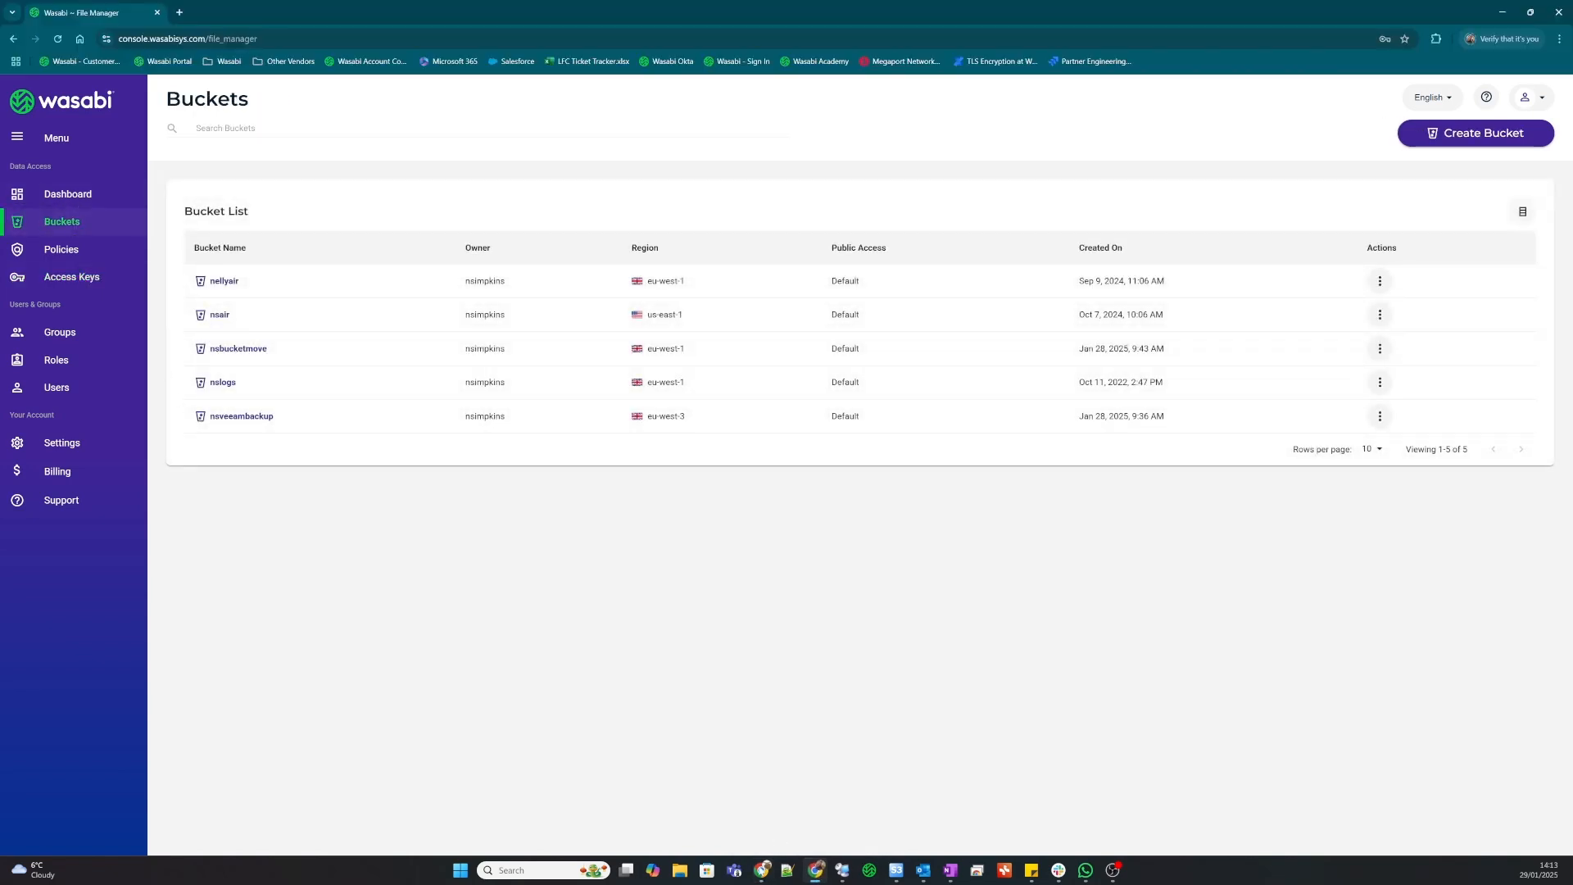
click(762, 870)
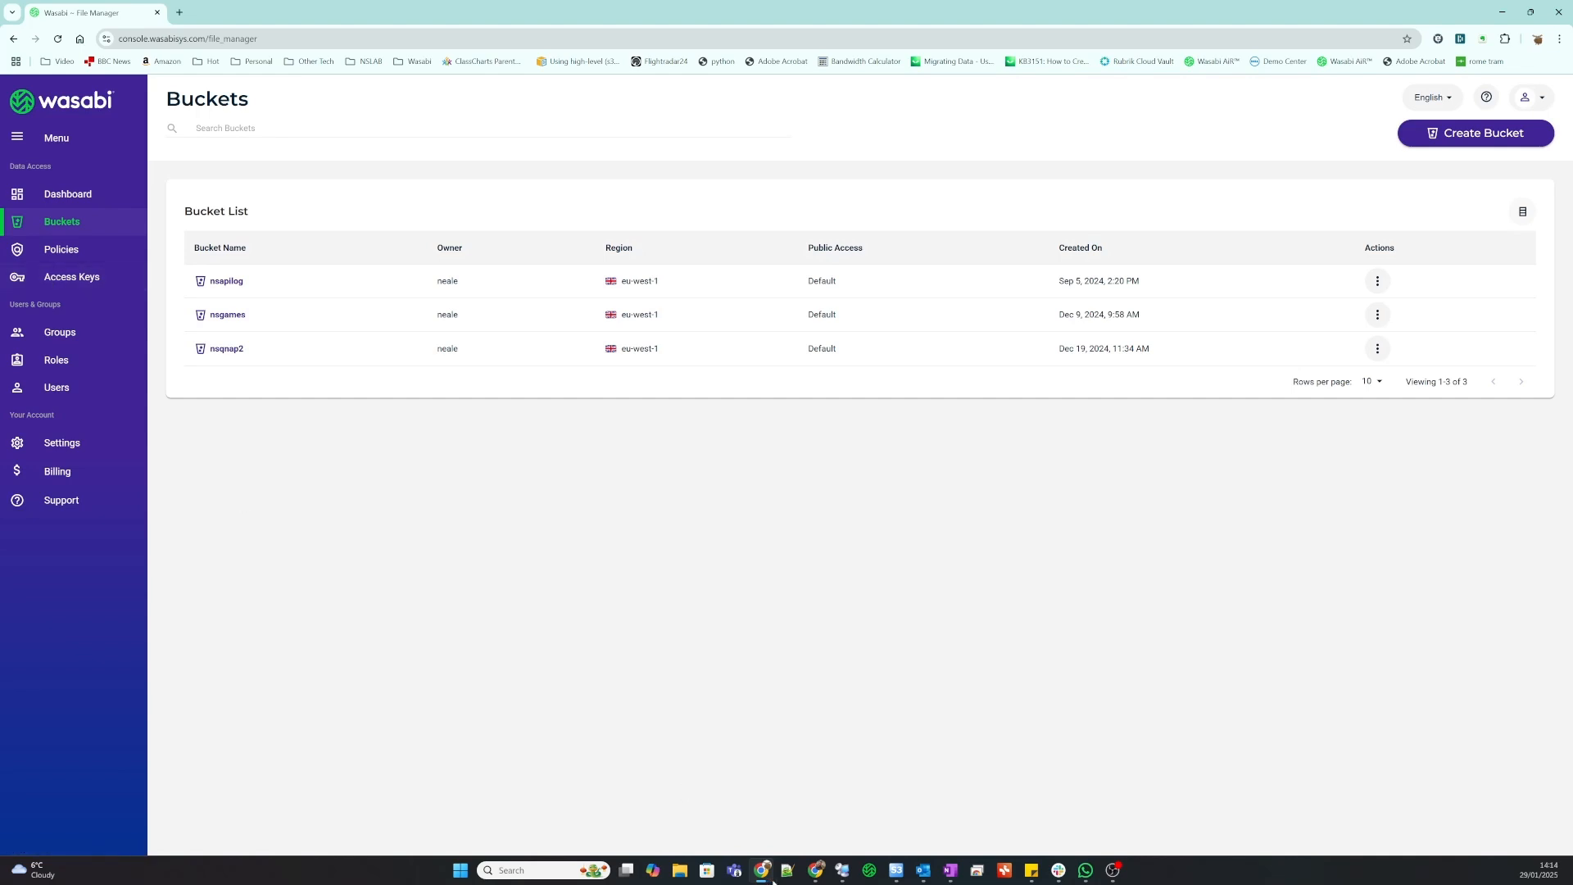
click(819, 875)
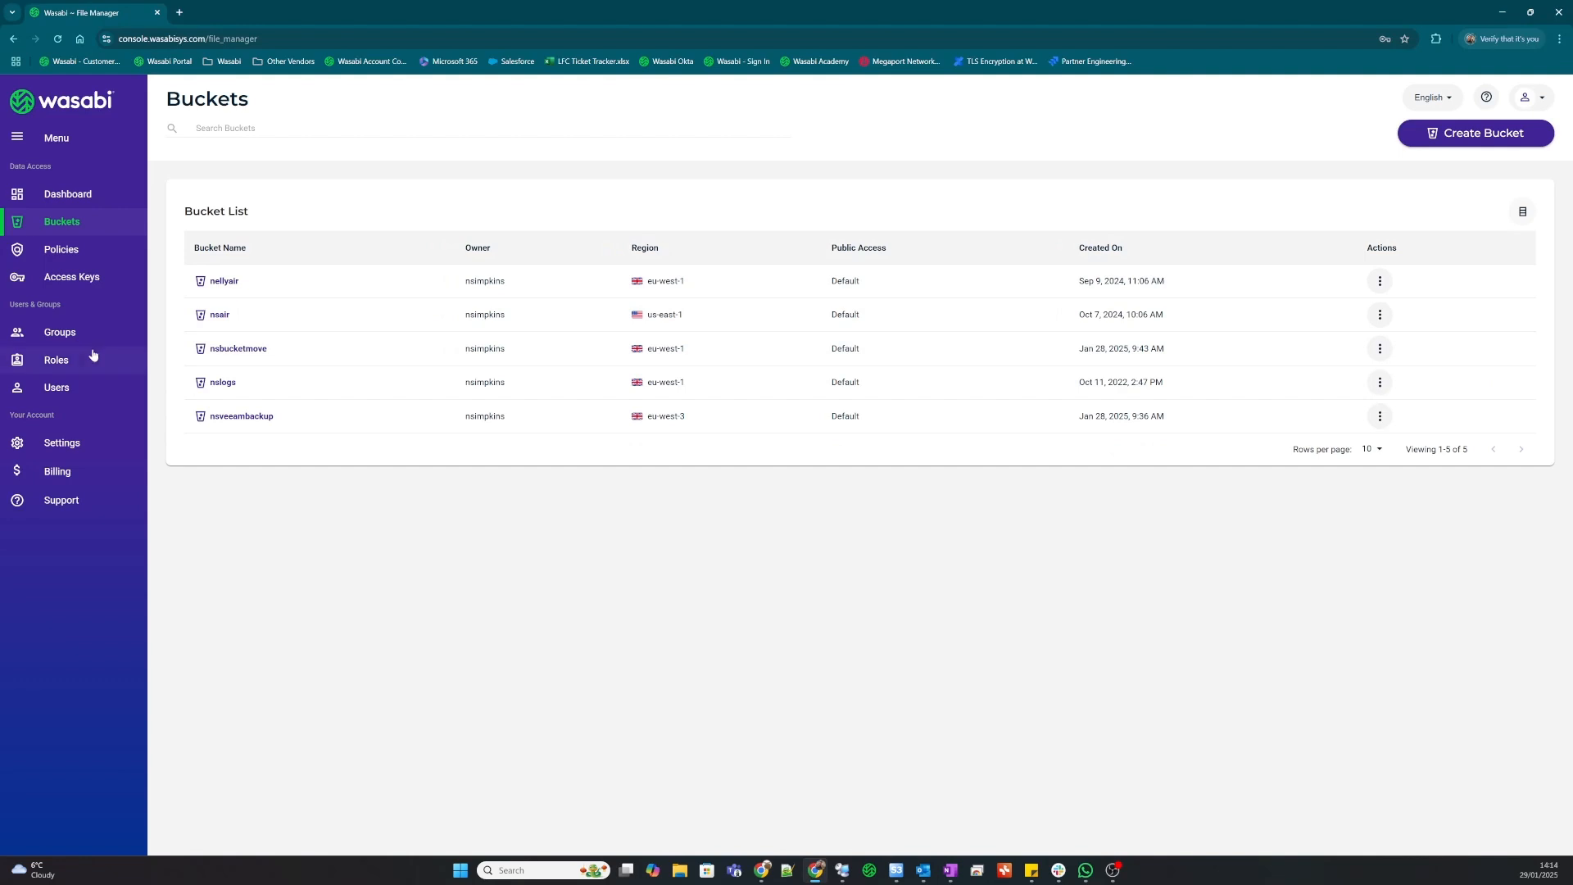
click(64, 390)
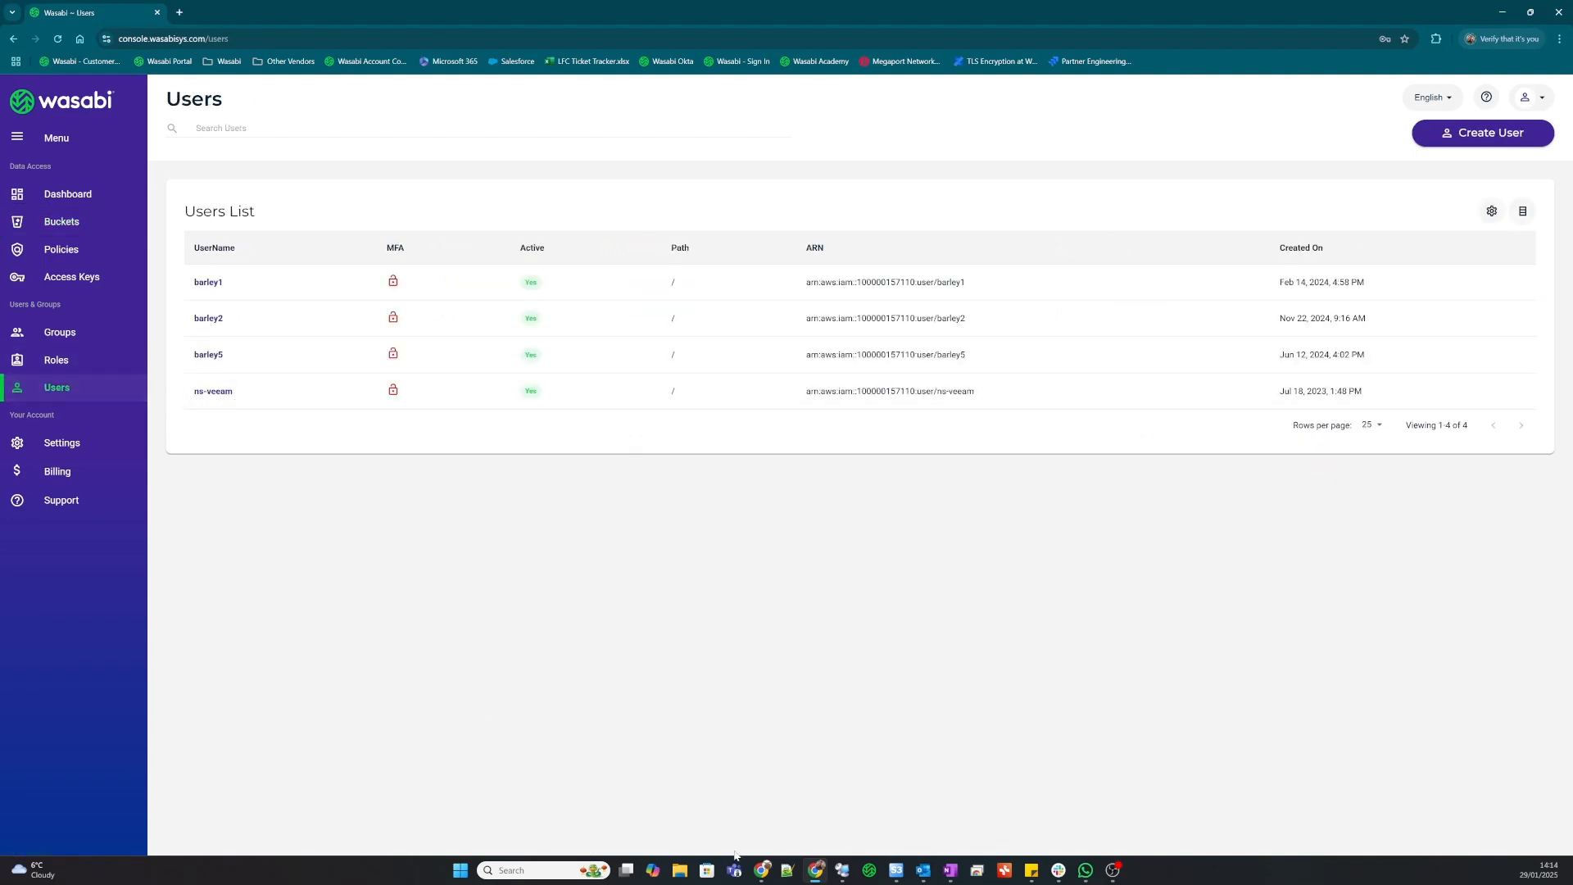
- Create a user ns-veeam with programmatic access in the second Wasabi account, without assigning groups or policies
click(761, 870)
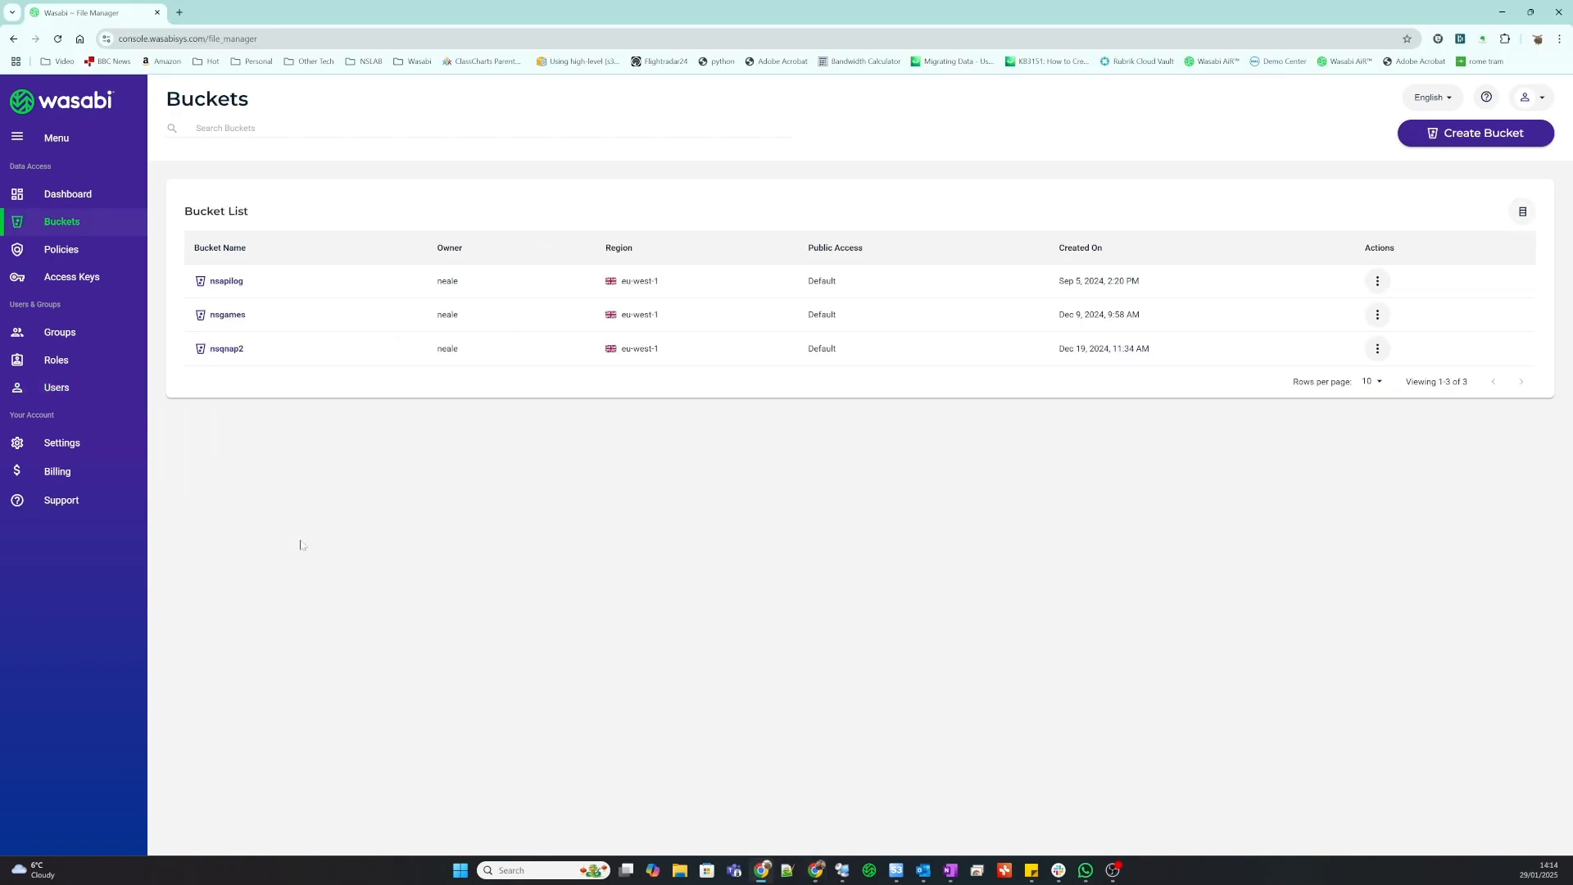
click(76, 396)
click(1475, 144)
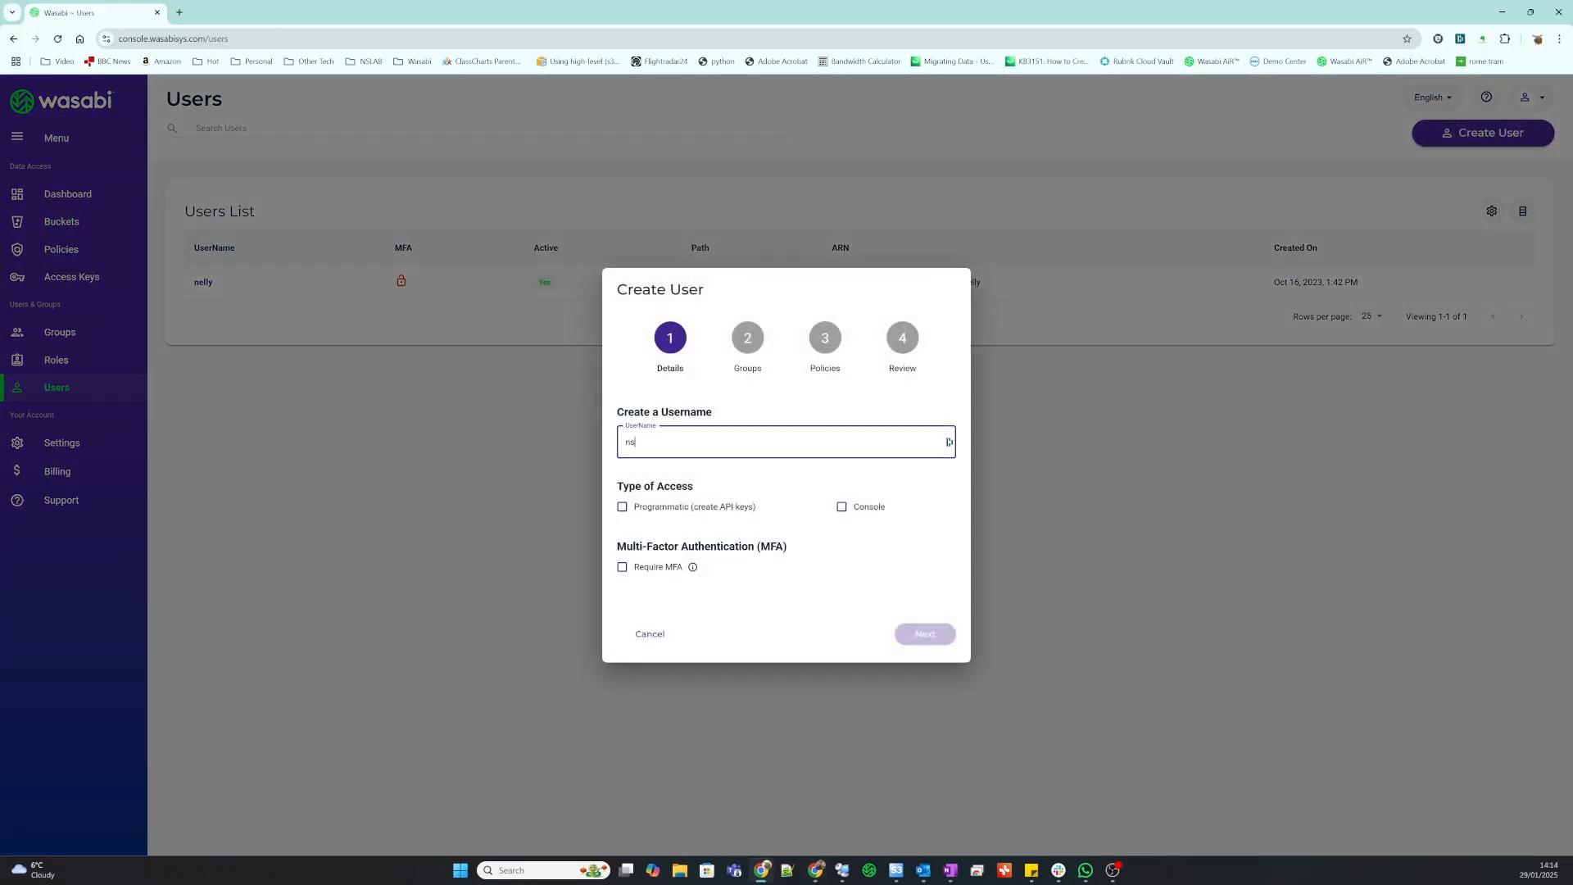
text(ns-veeam)
click(622, 507)
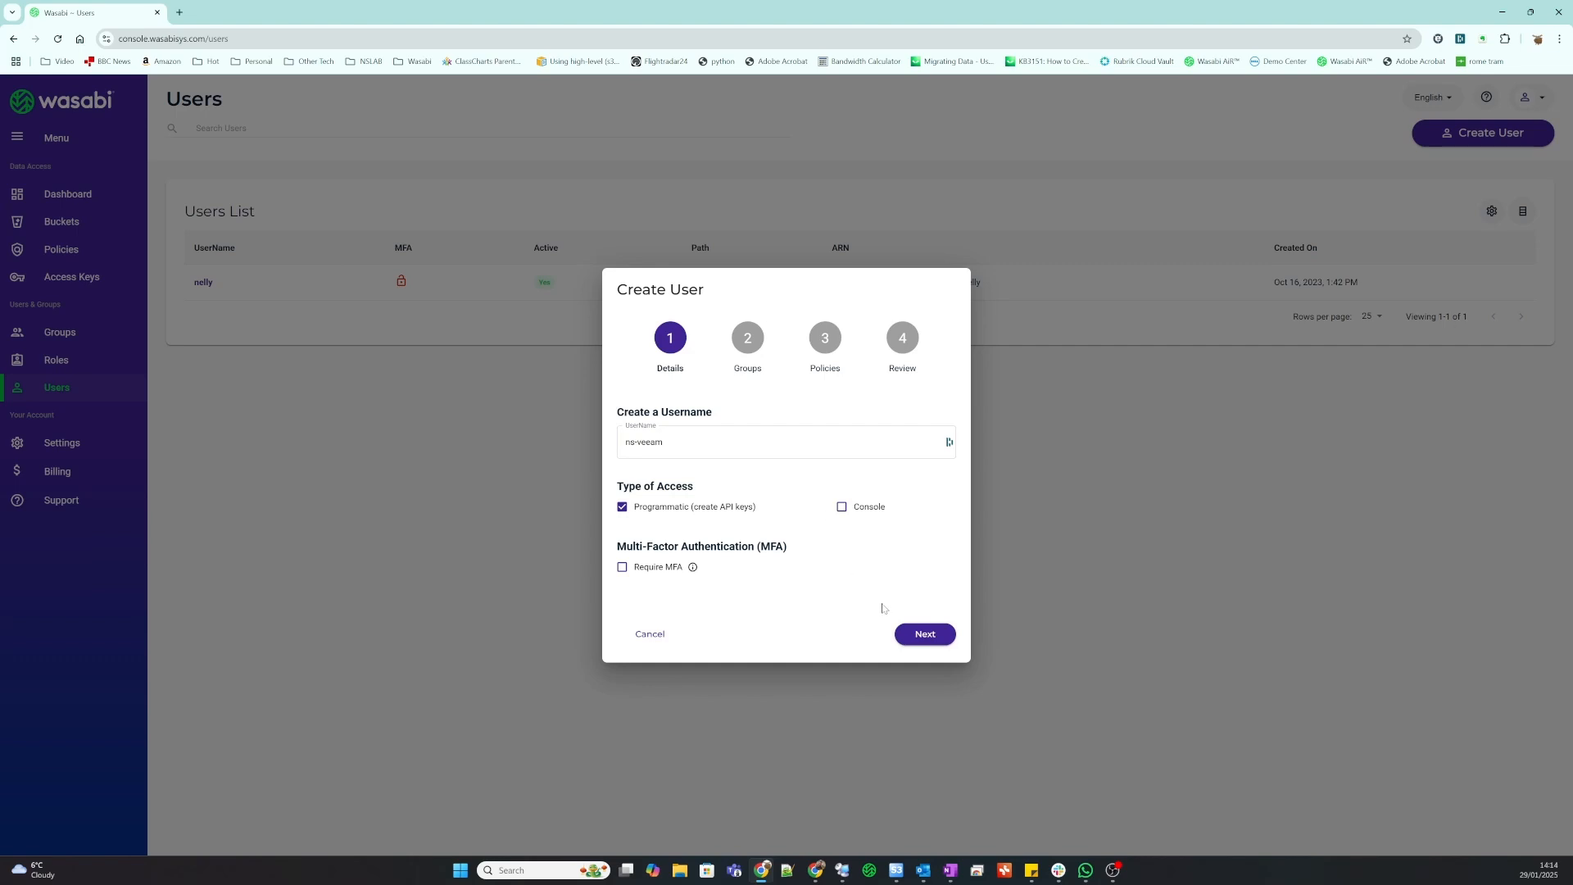
click(922, 636)
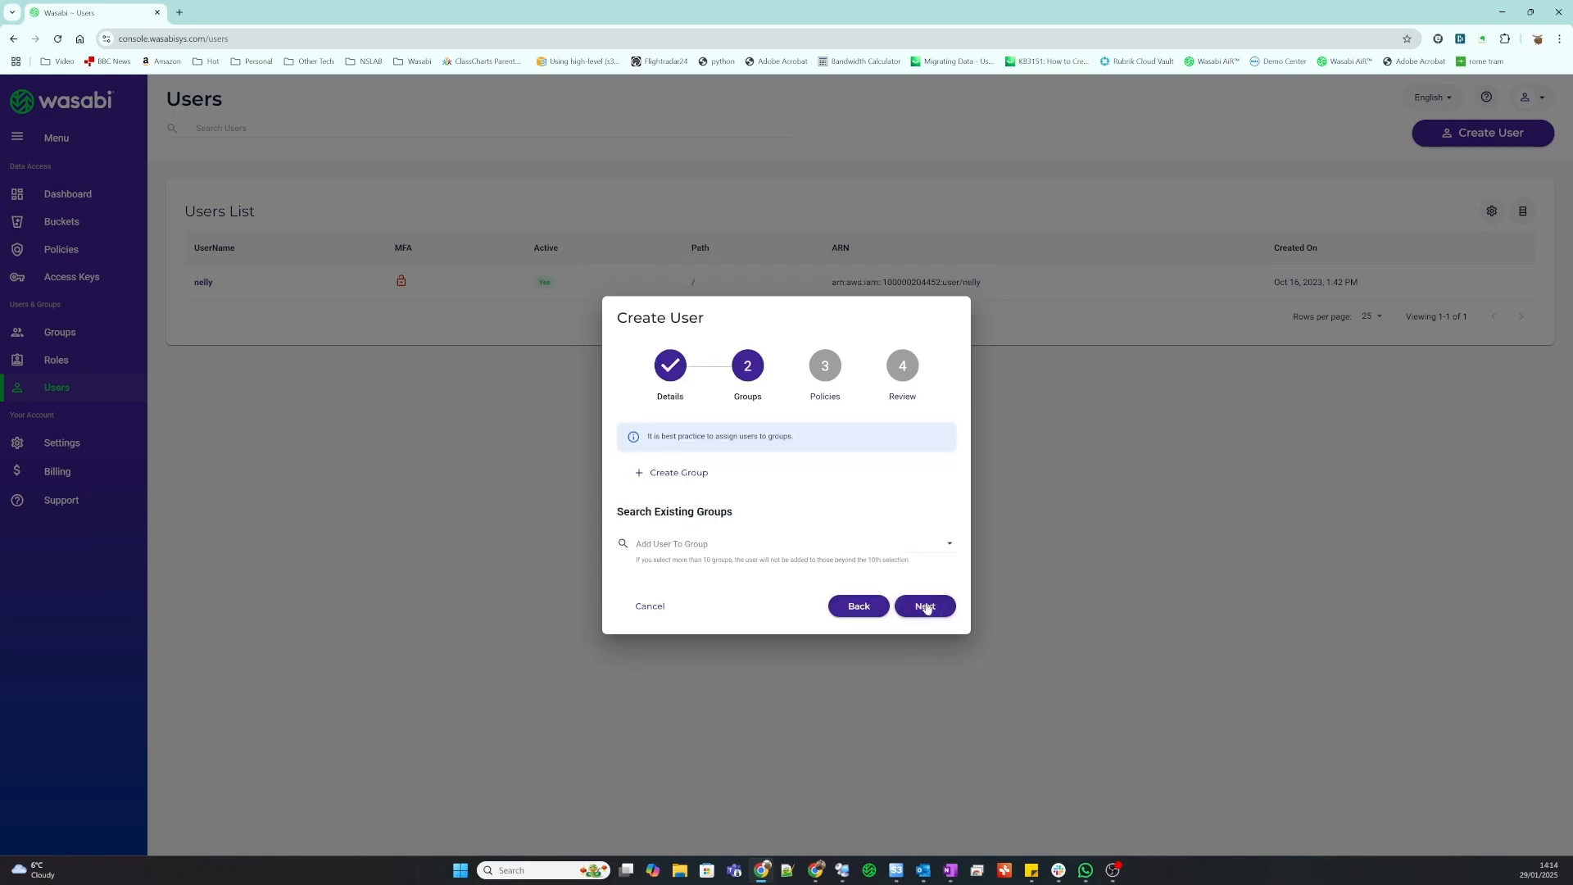
click(925, 607)
click(915, 815)
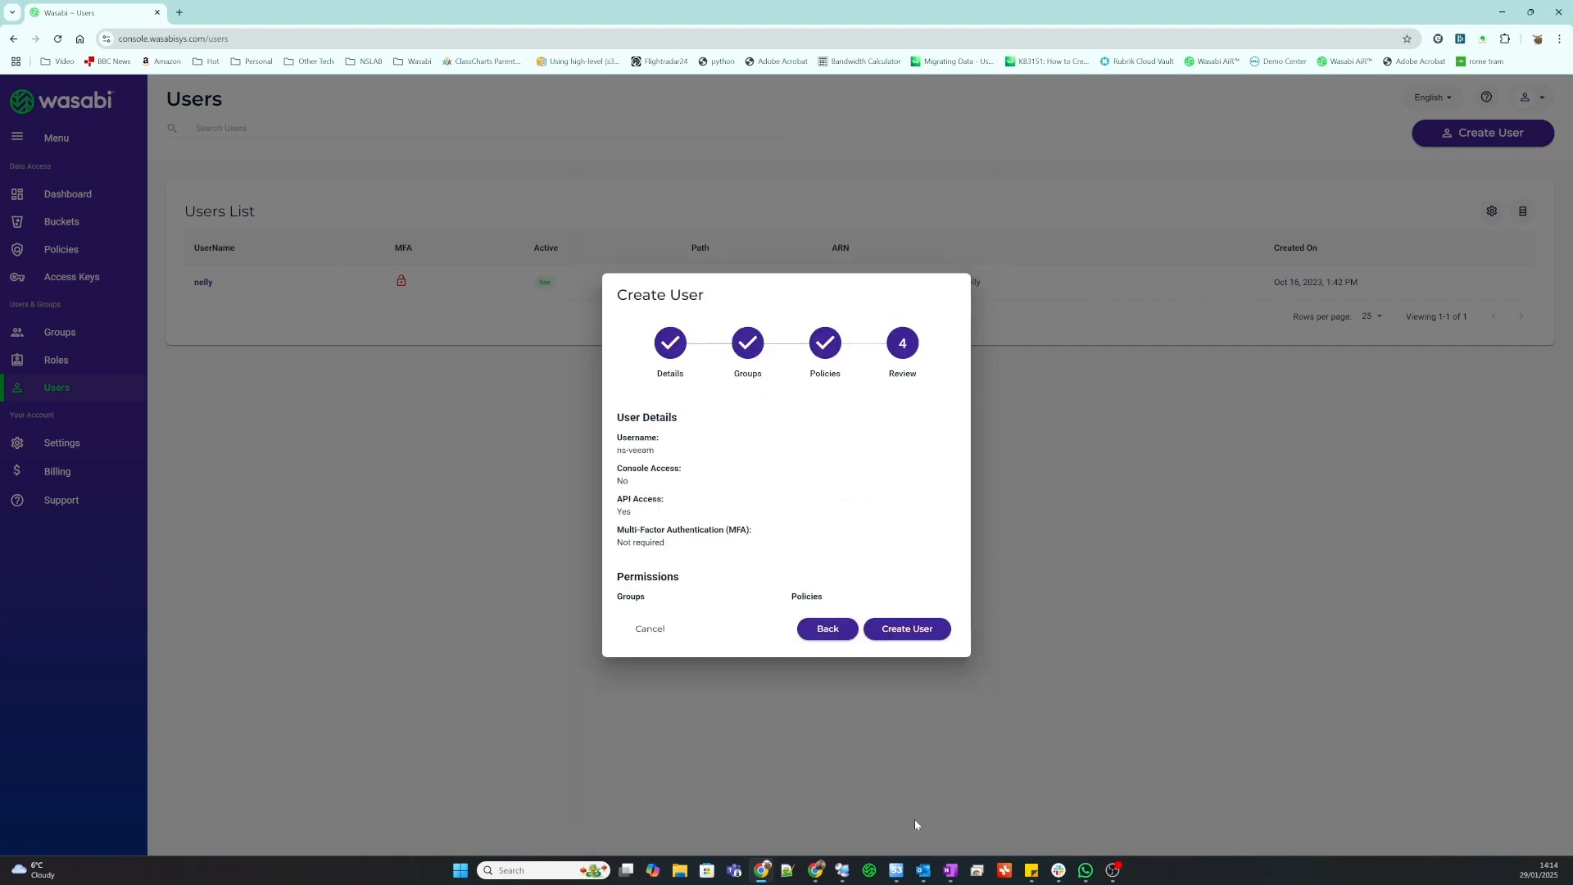
click(910, 630)
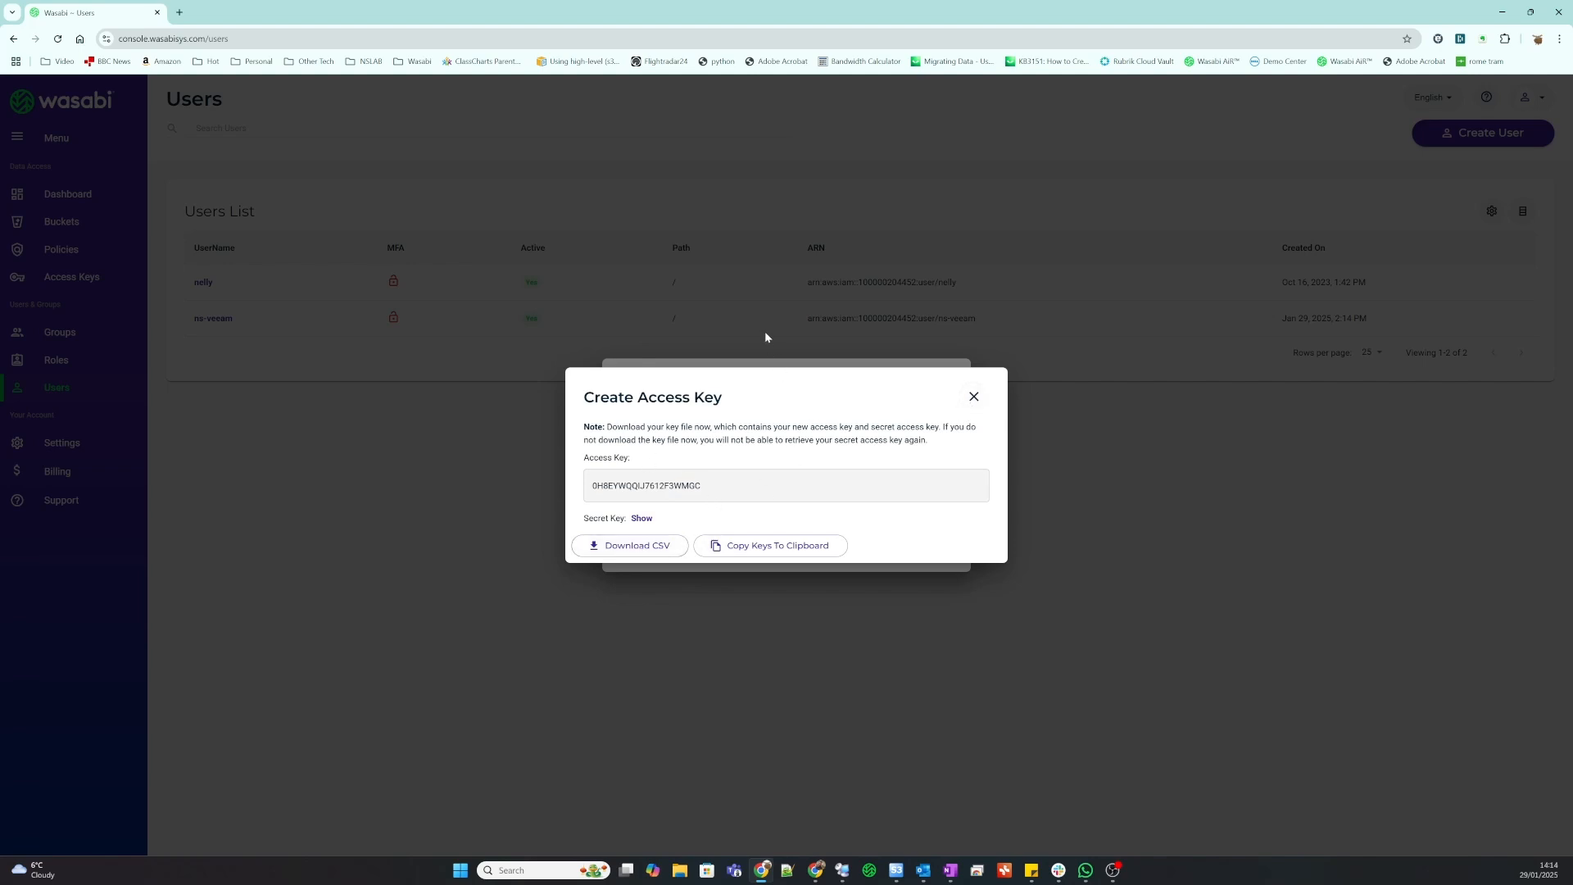
- Reveal the new user's secret key, copy both access keys to the clipboard and close the user creation dialogs
click(641, 518)
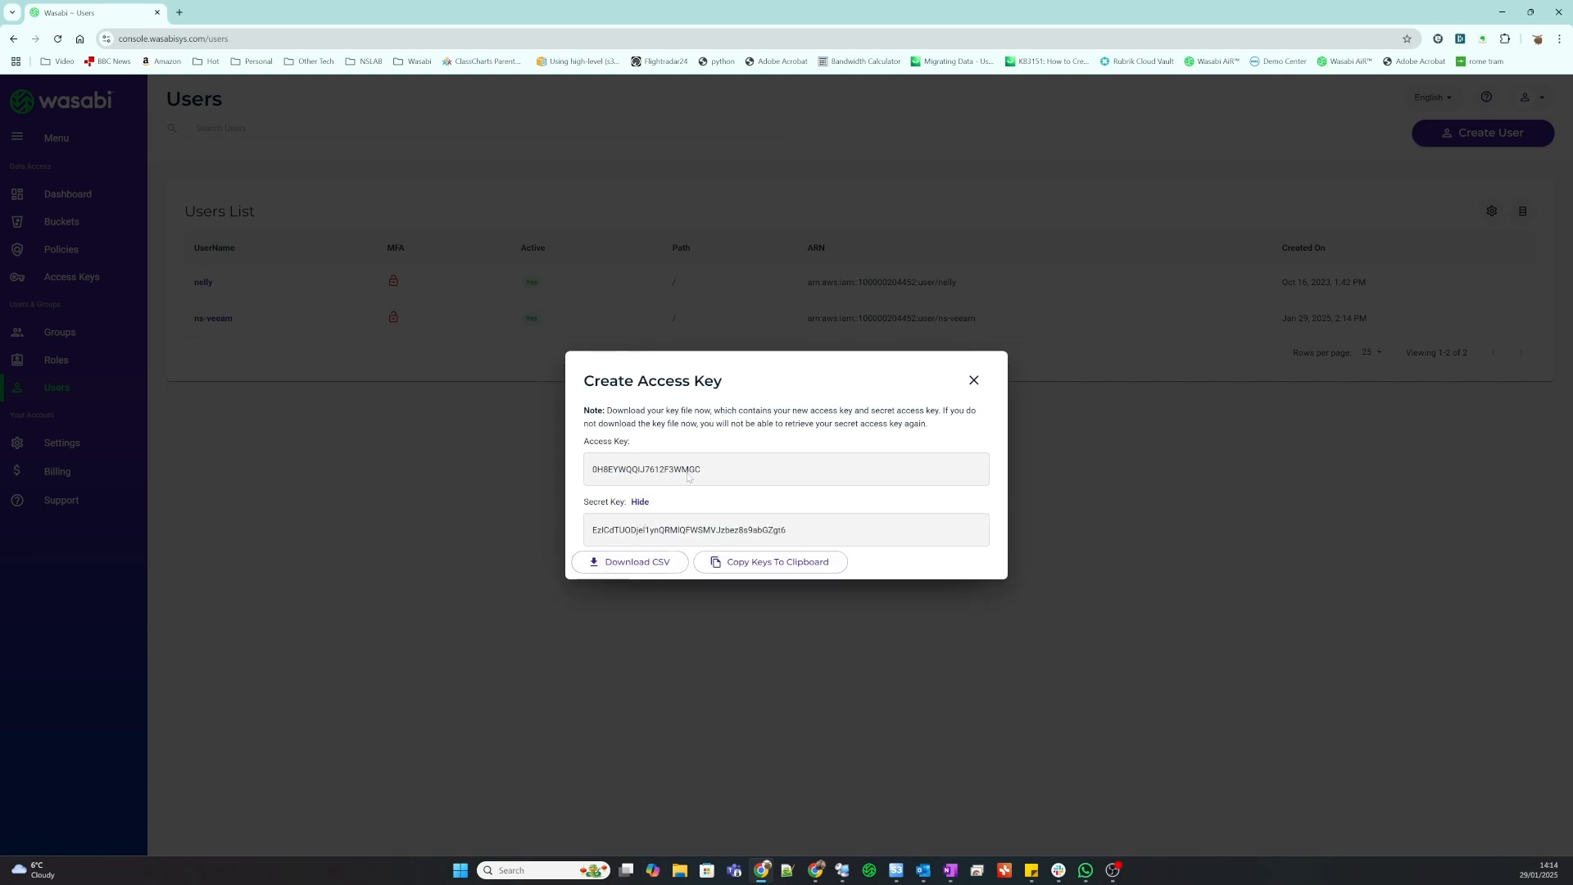
click(766, 566)
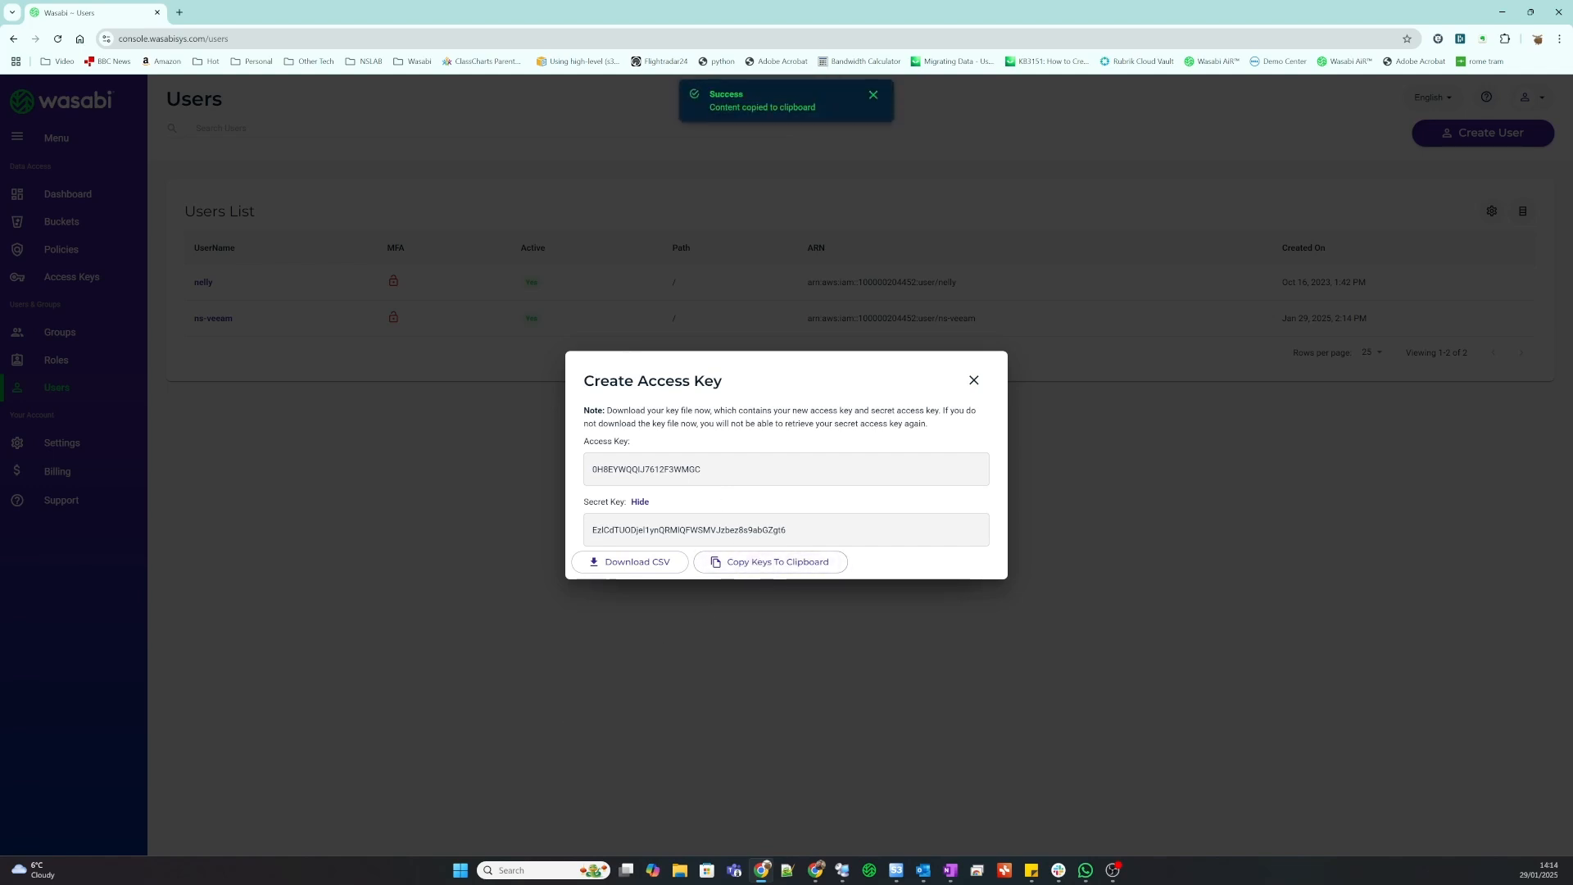
click(786, 871)
click(972, 381)
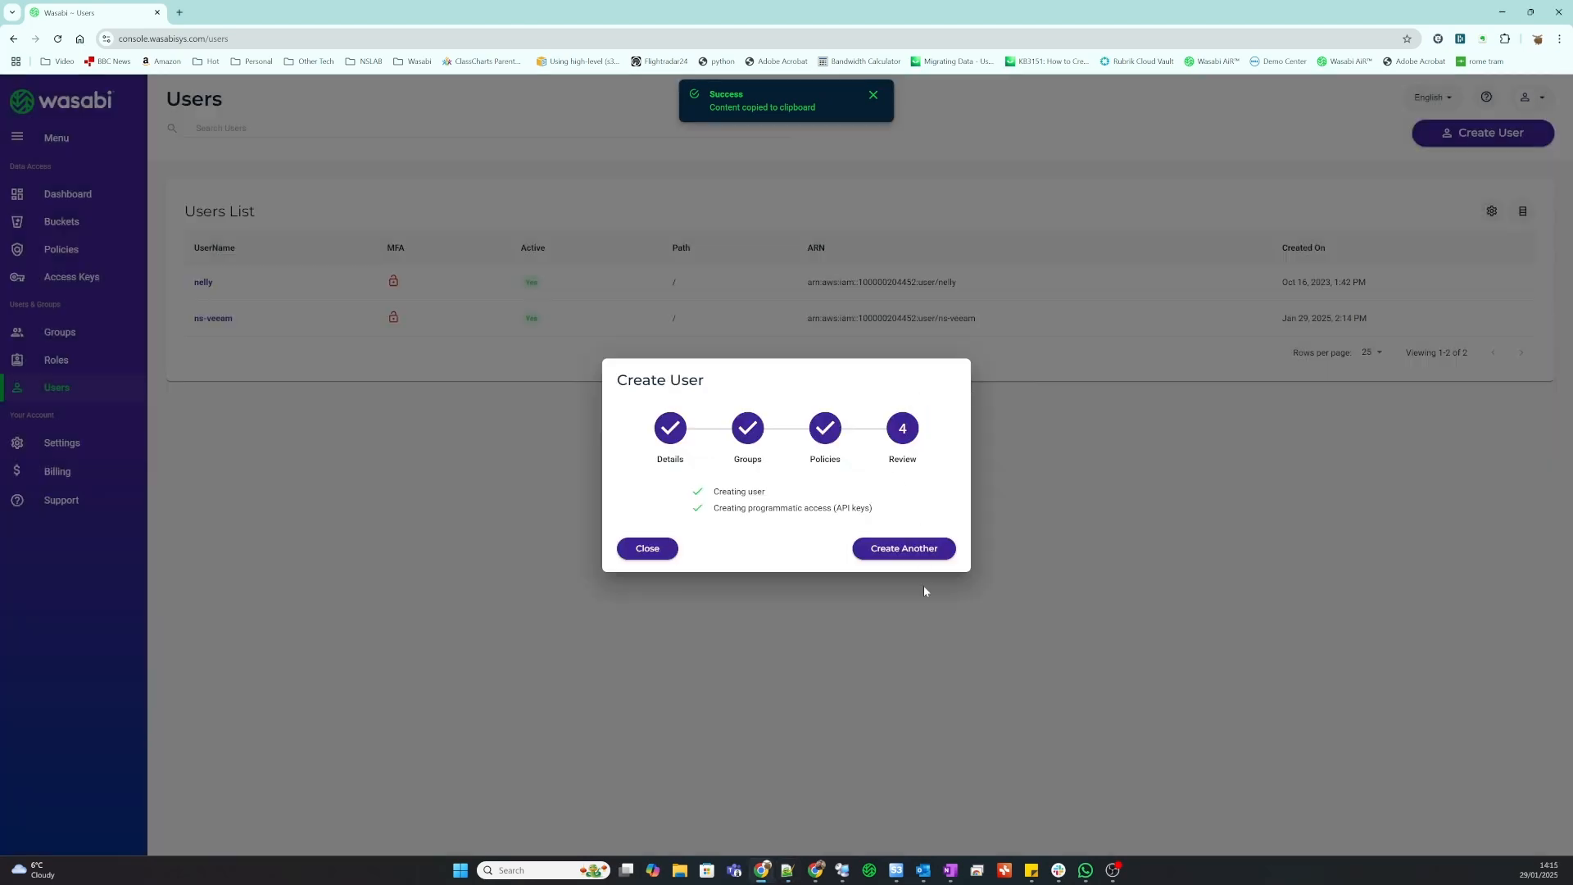
click(647, 548)
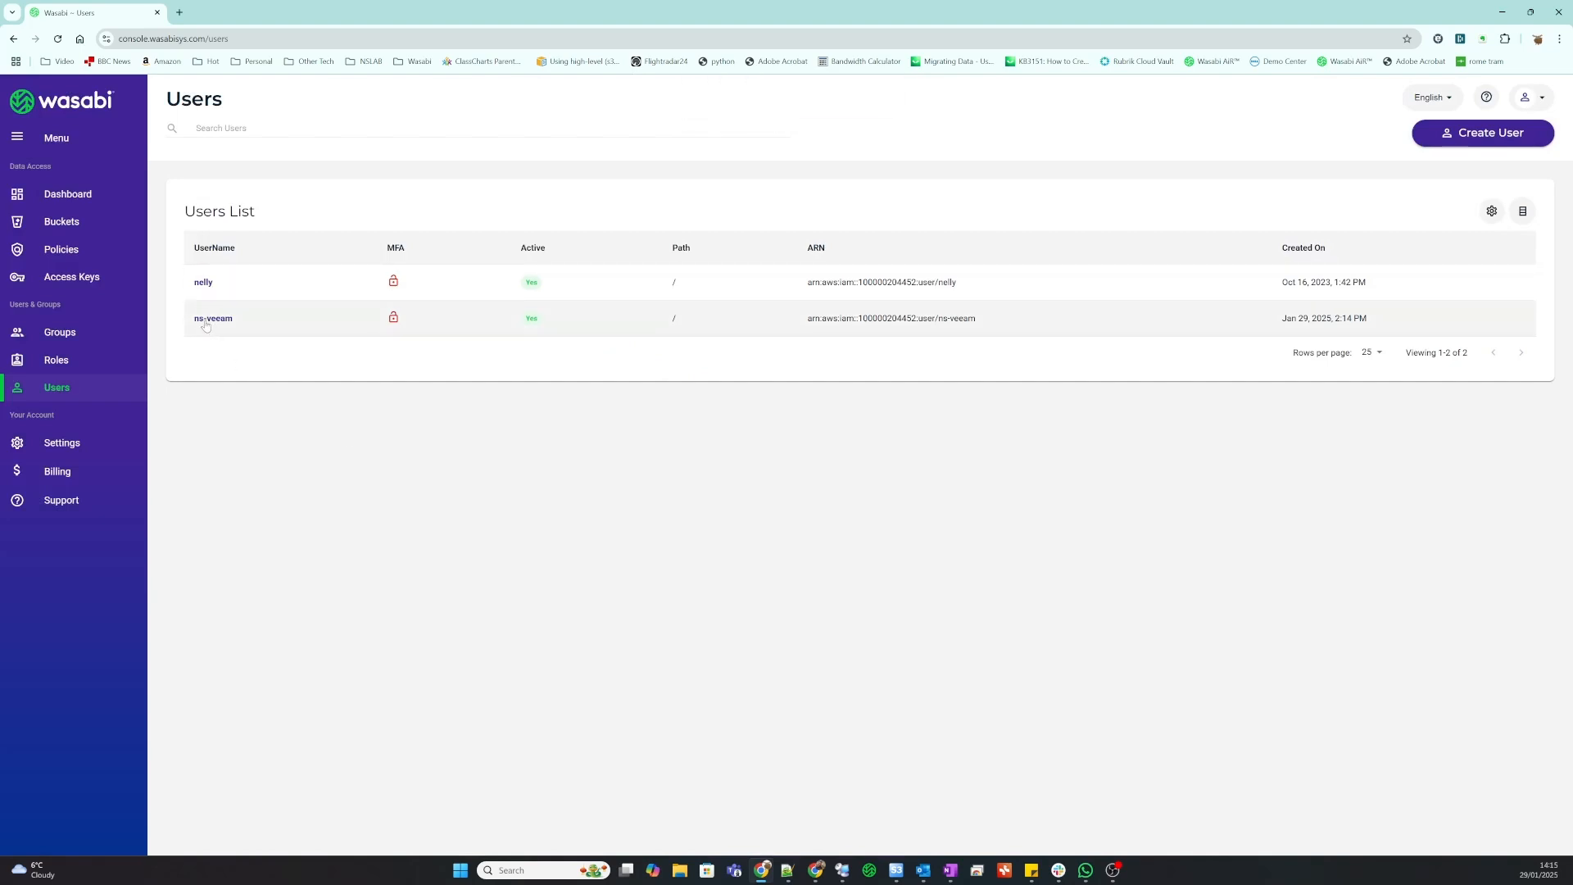
- Start a new policy in the second account, reusing the source account's policy name ns-veeam-access-no-ol
click(61, 251)
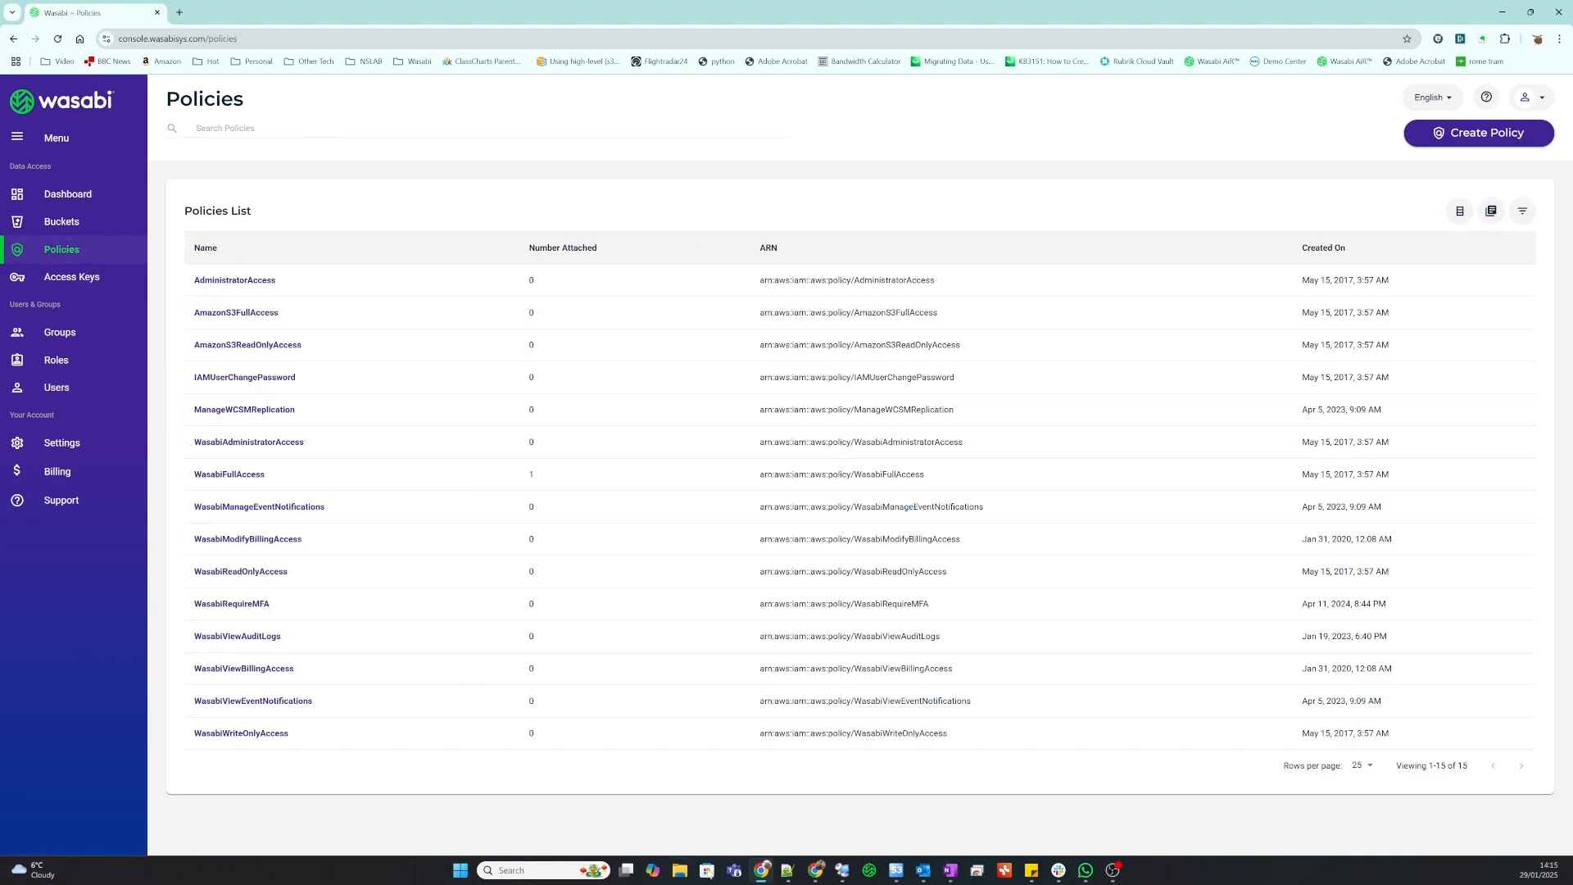
click(816, 870)
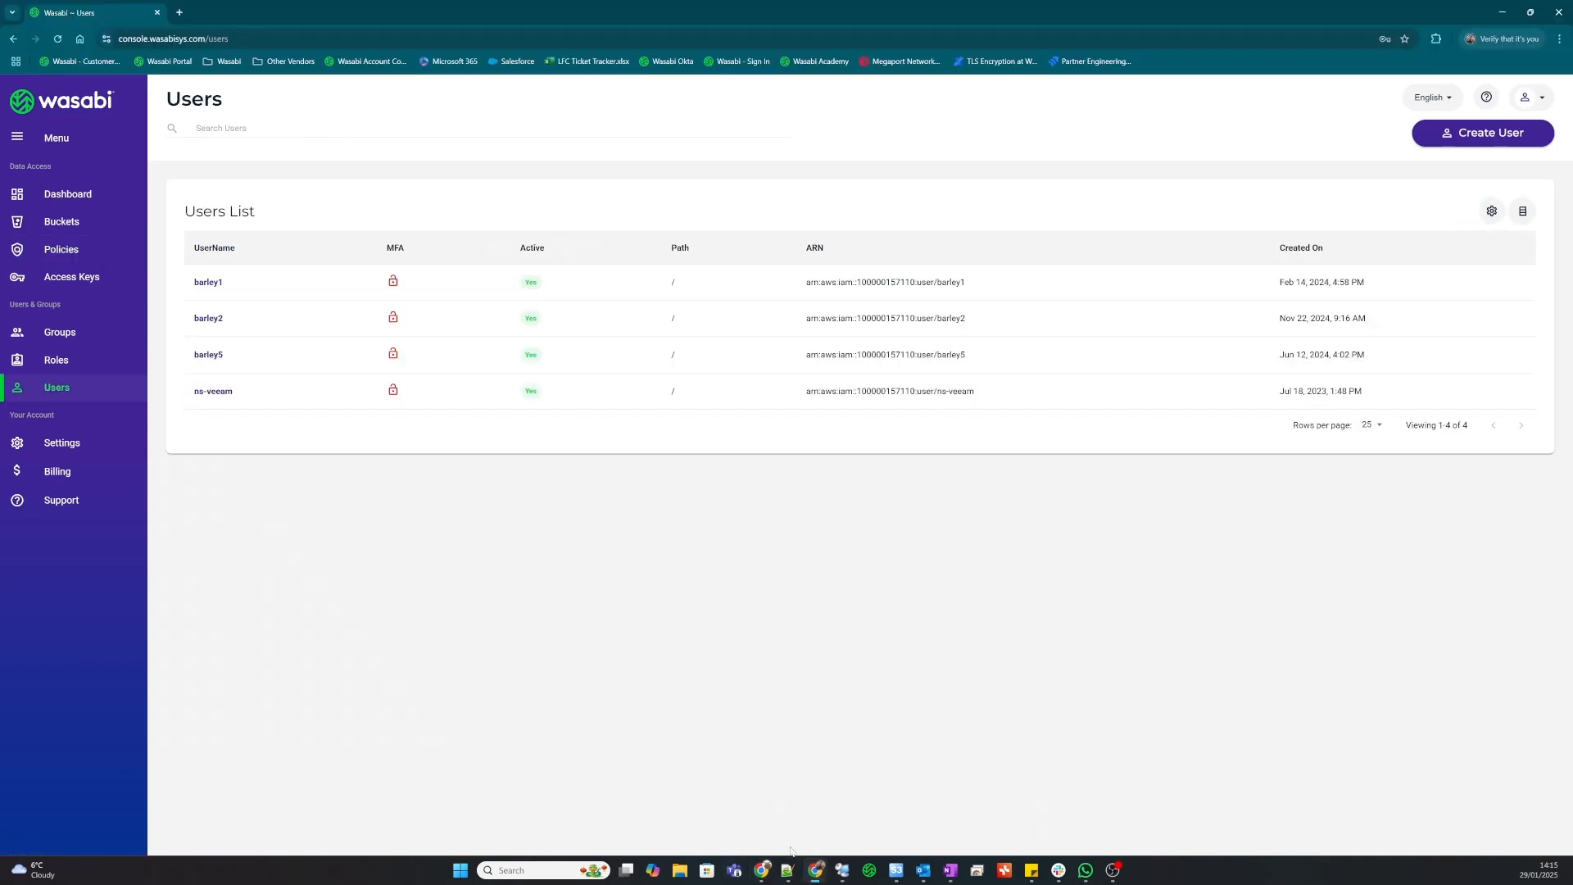
click(62, 253)
scroll(250, 334, down, 4)
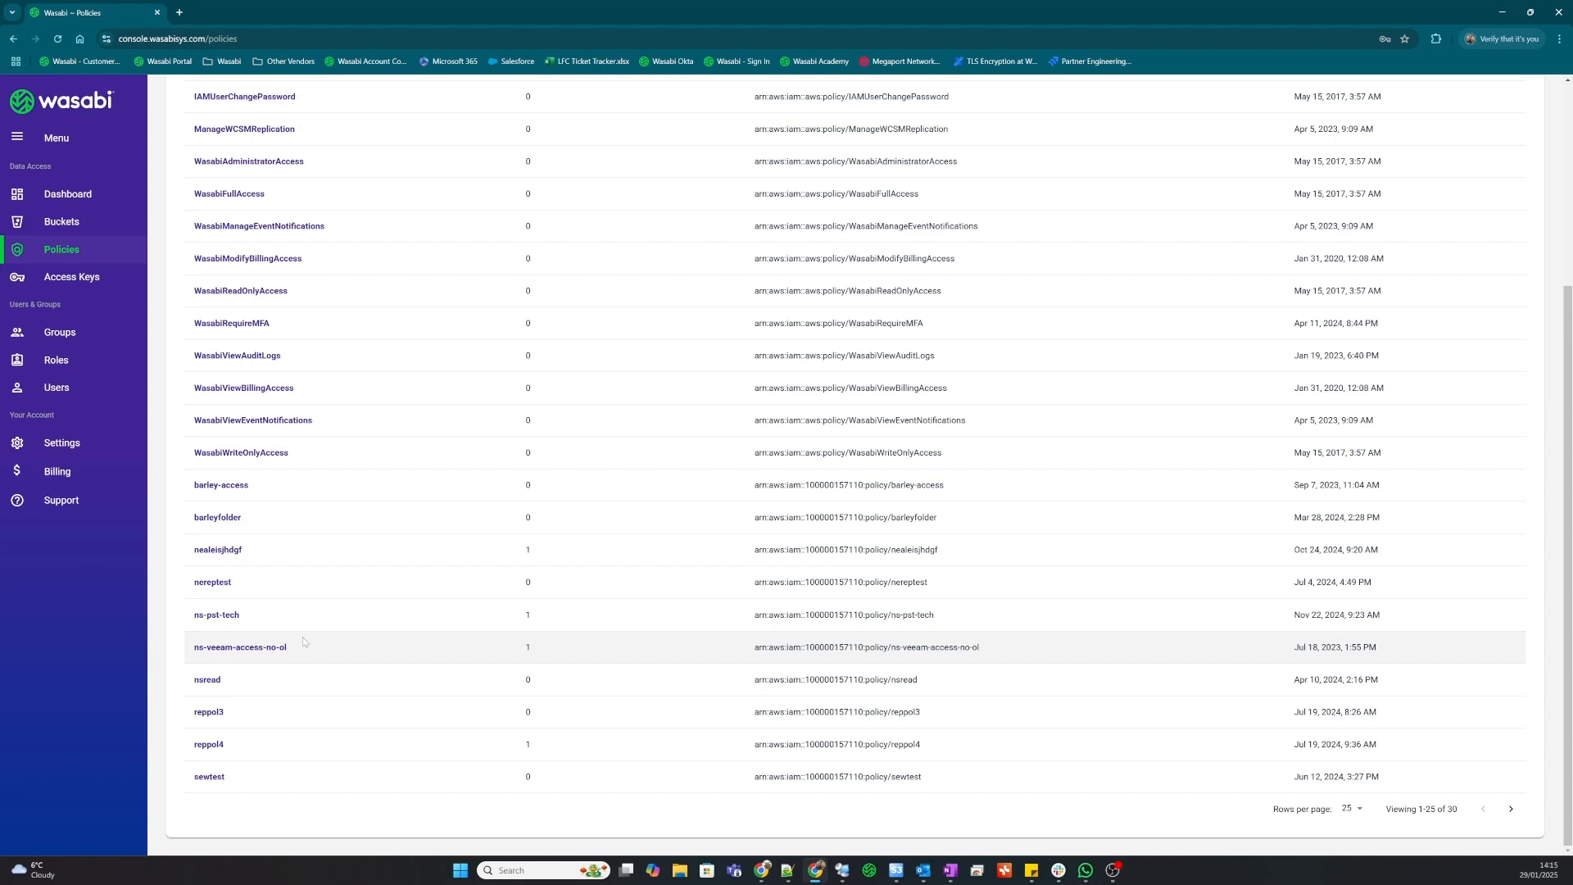
drag(289, 652, 193, 648)
click(761, 870)
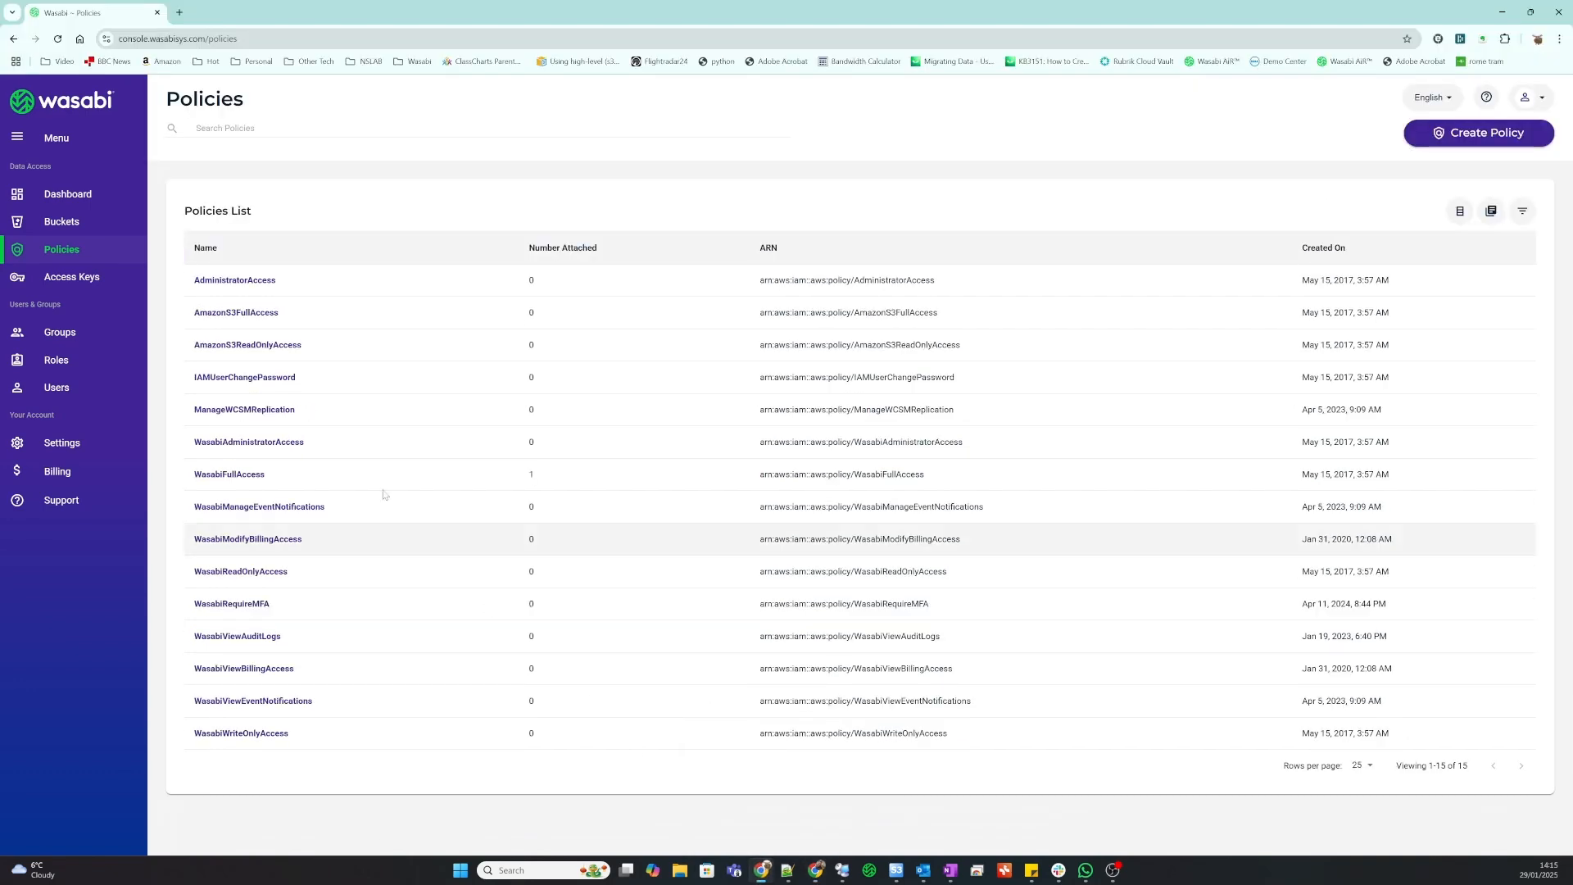
click(1510, 134)
key(ctrl+v)
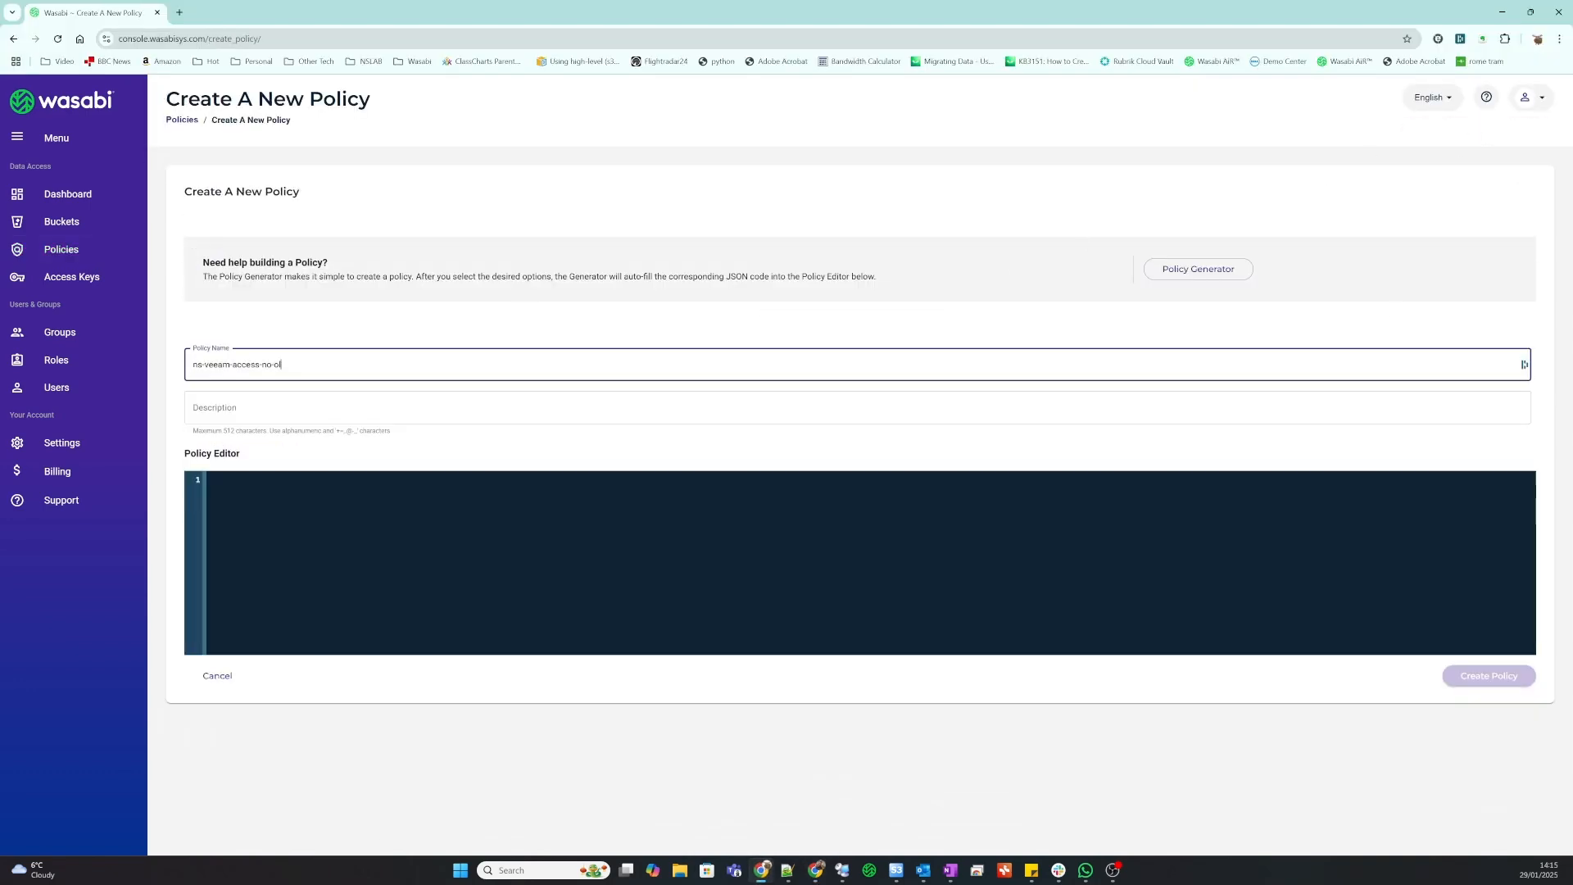
- Copy the JSON of the source account's ns-veeam-access-no-ol policy into the new policy, create it and open its details
key(alt+Tab)
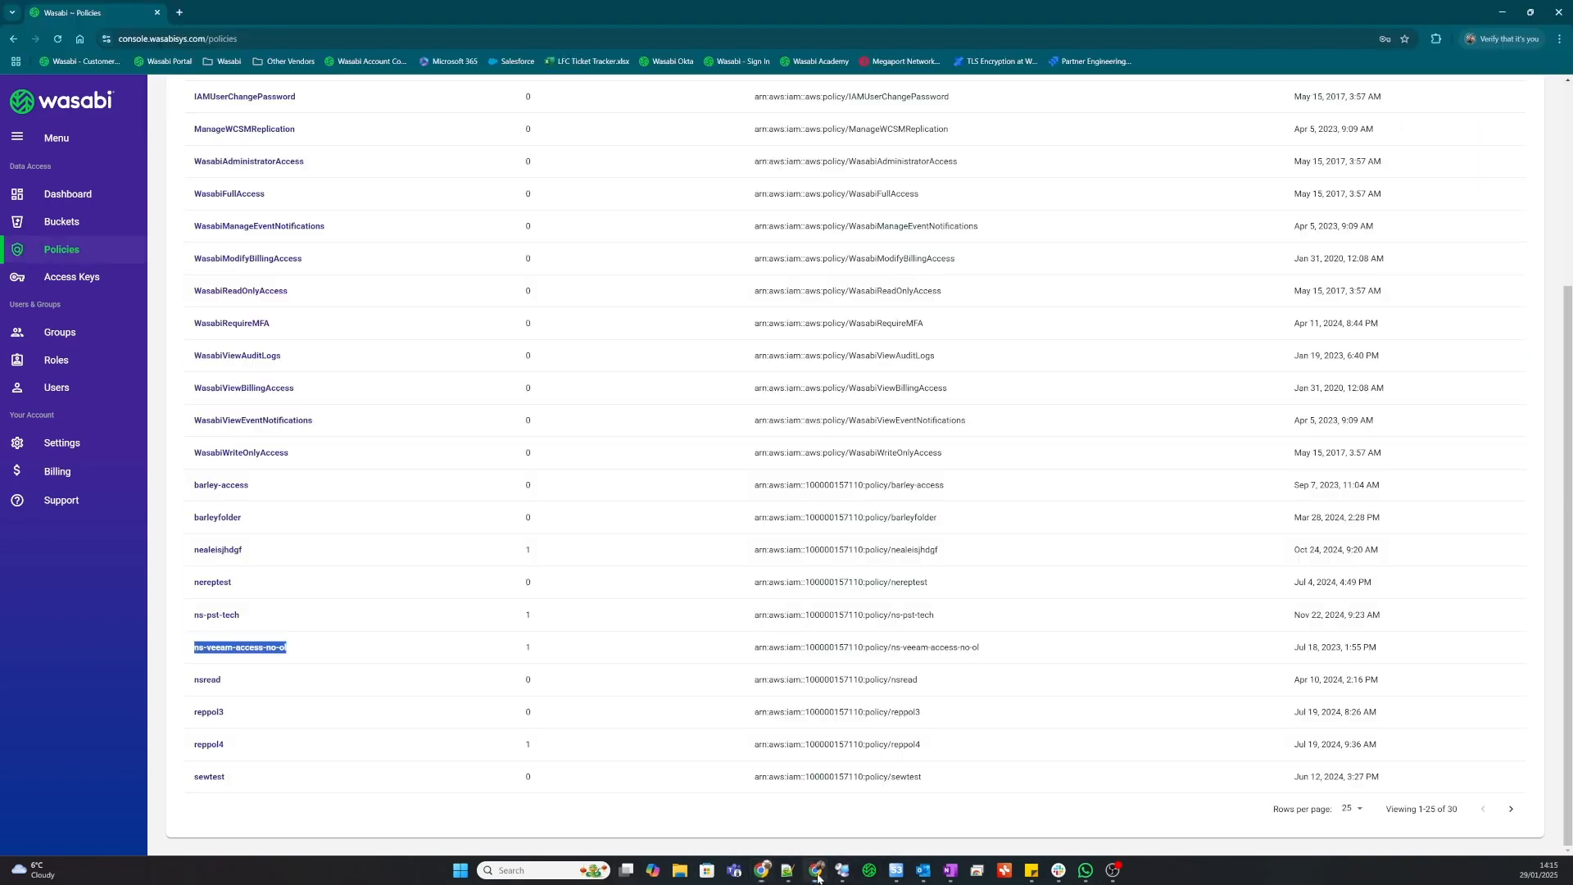
click(252, 649)
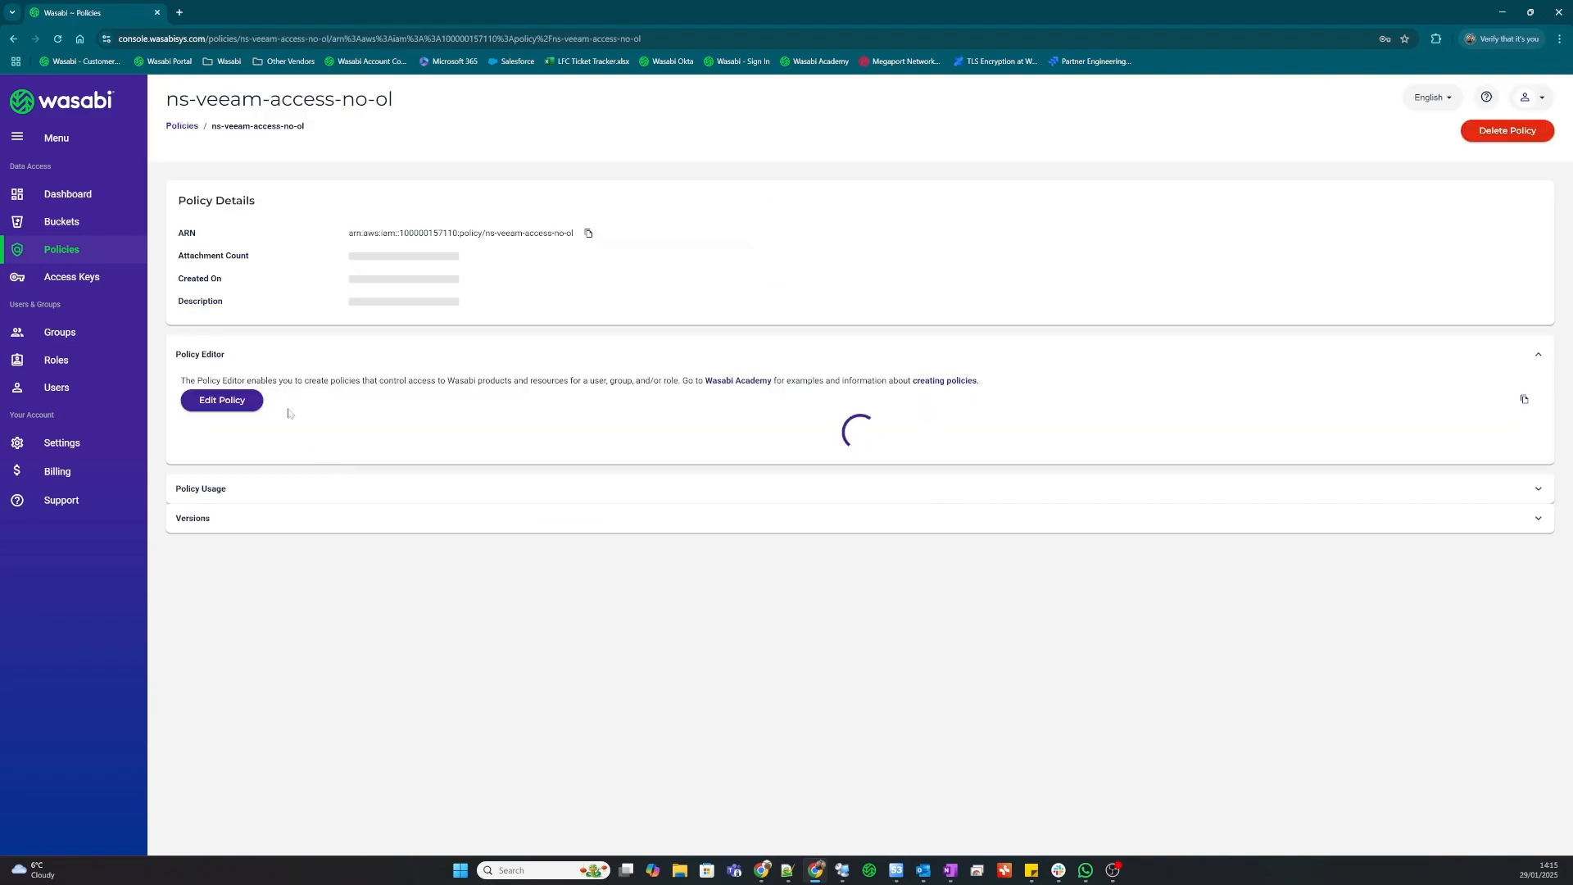
click(221, 401)
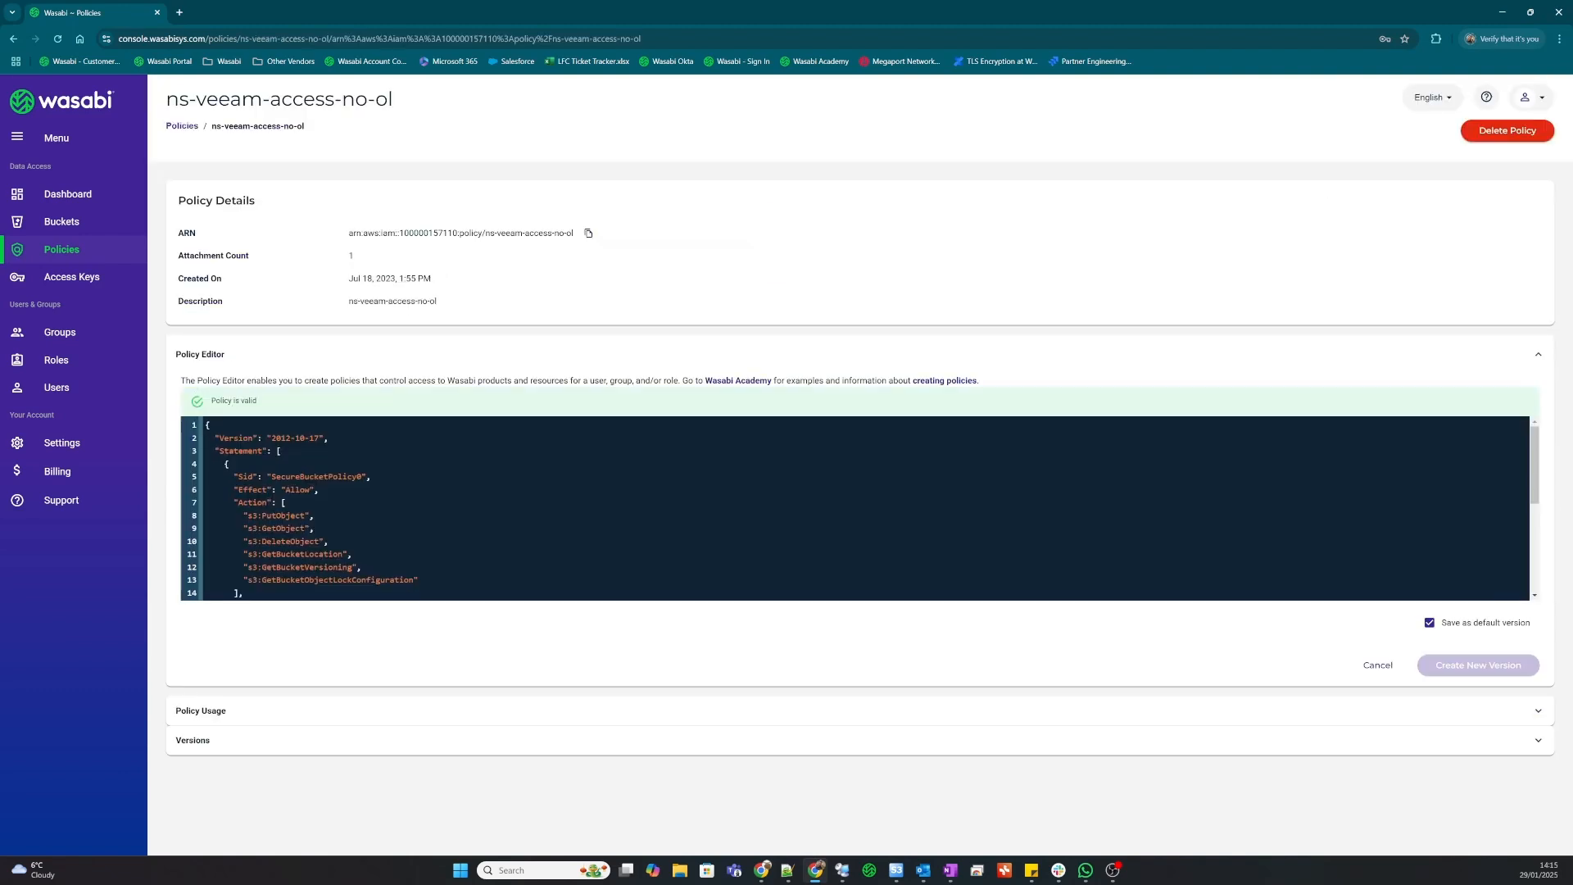
drag(205, 425, 308, 680)
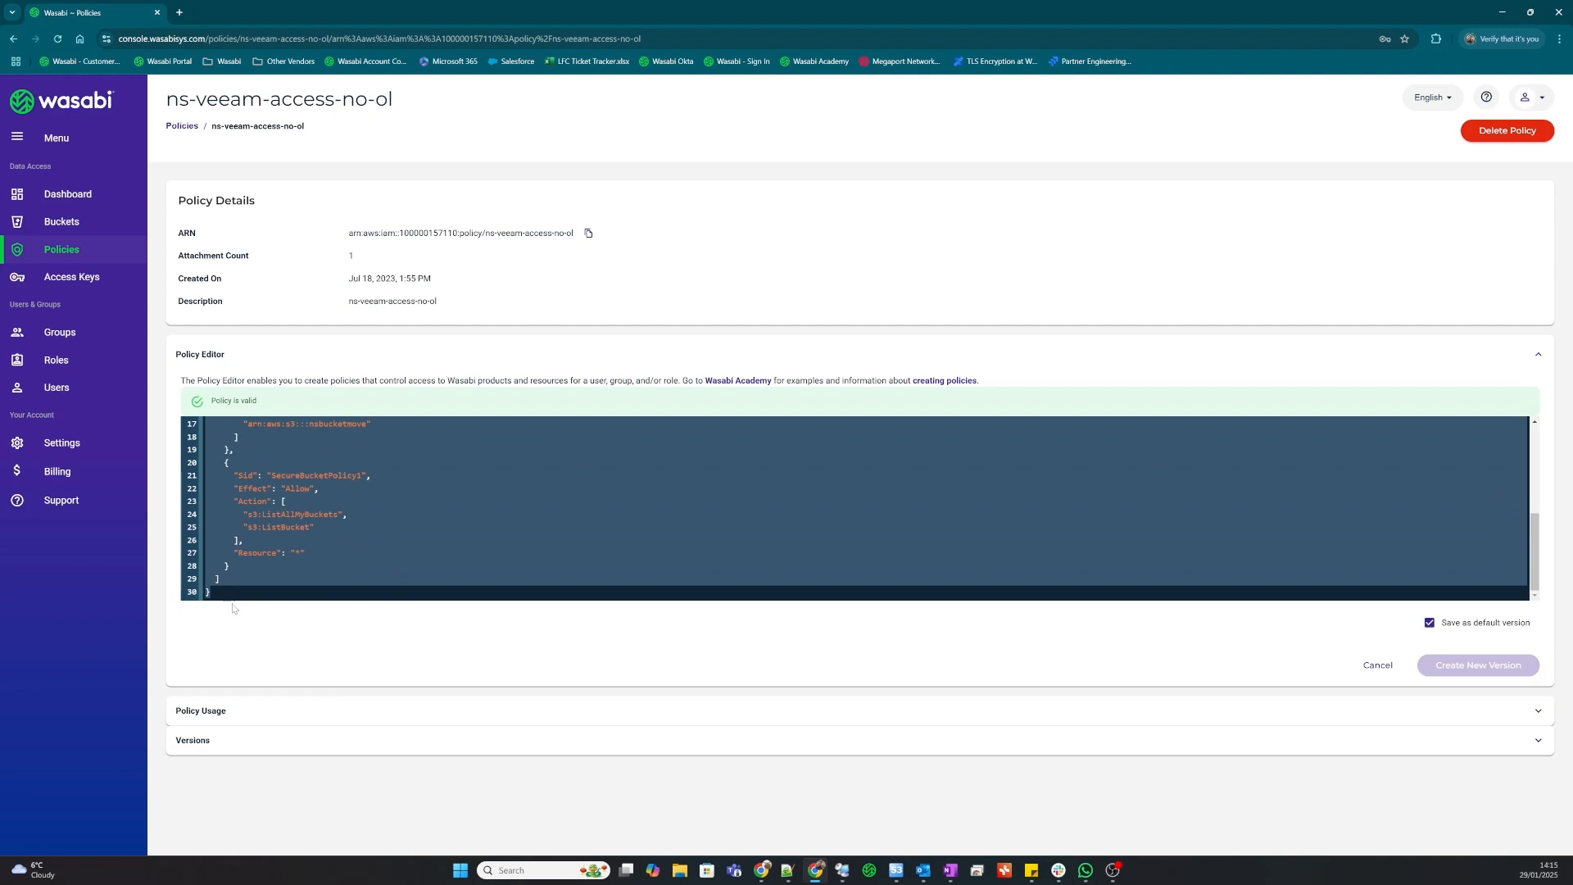
click(762, 870)
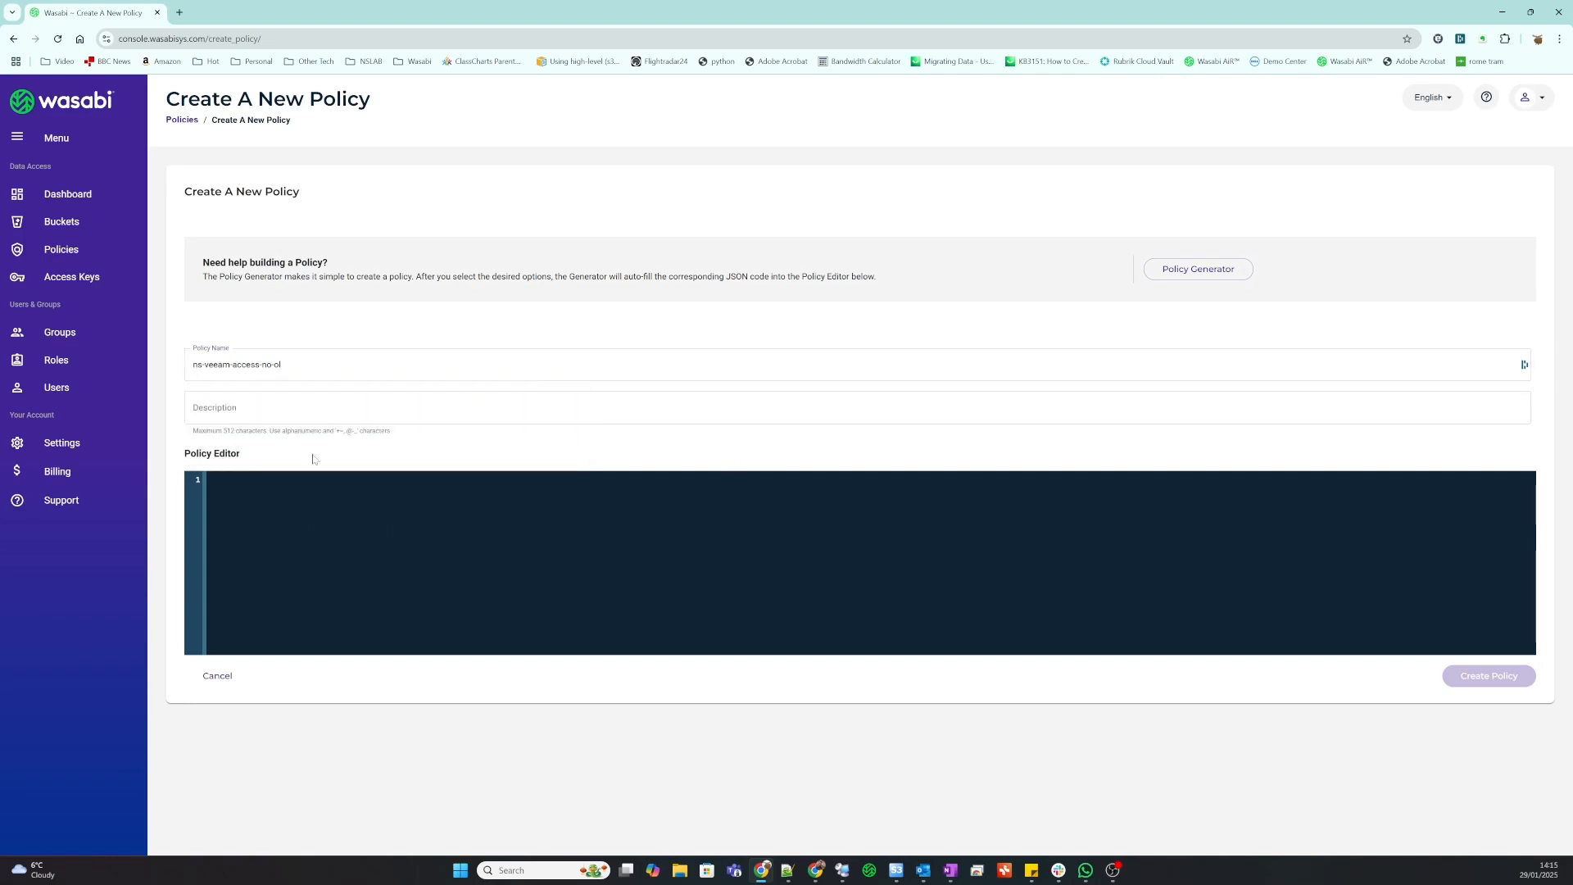
key(ctrl+v)
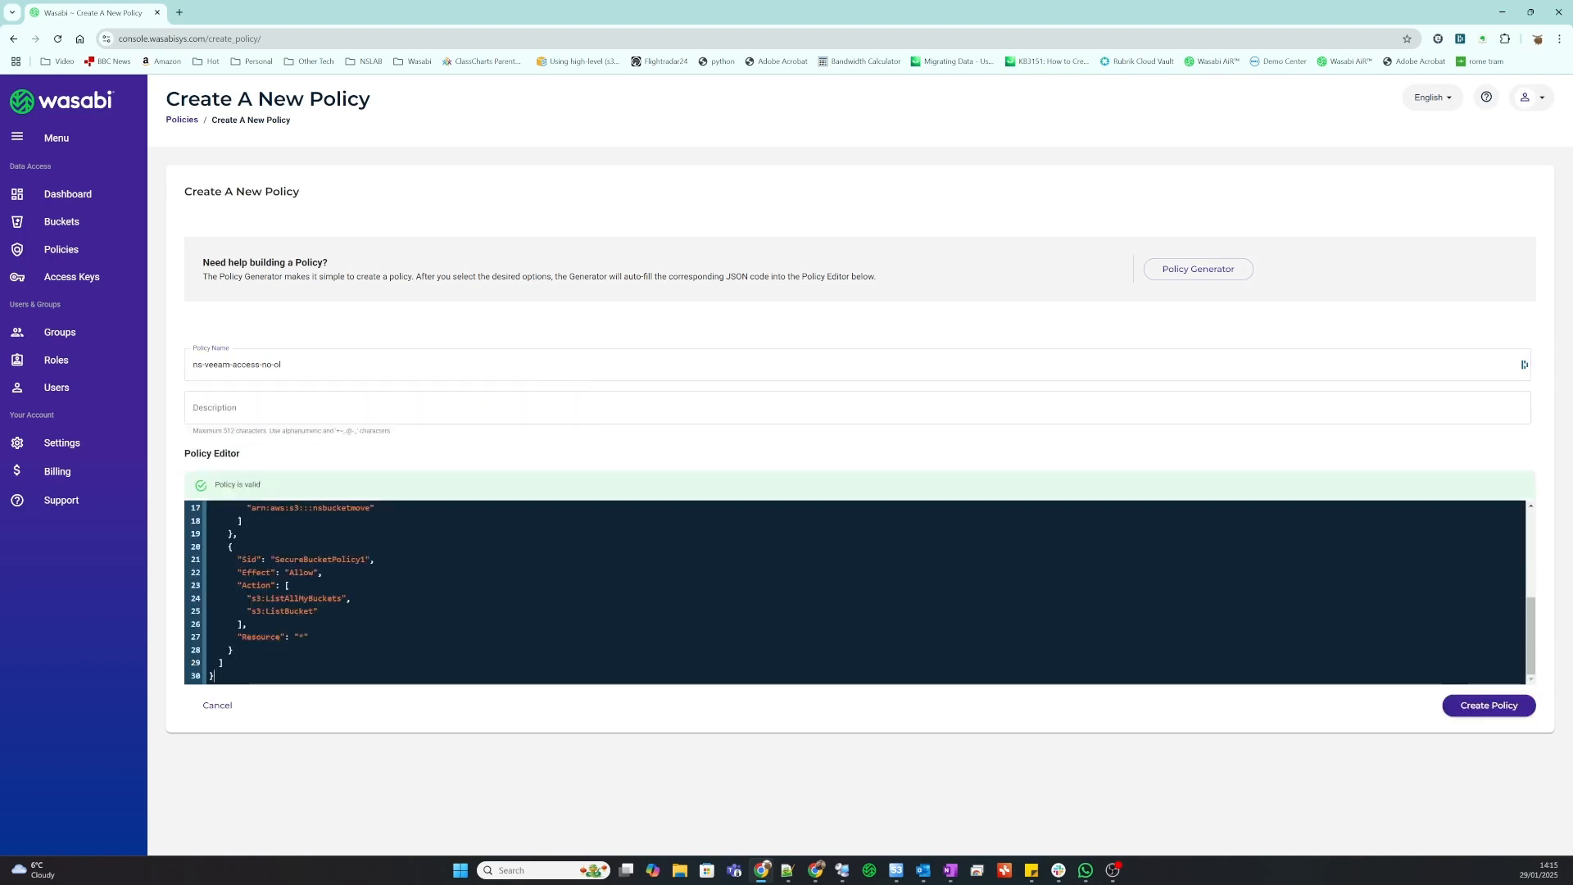
scroll(272, 505, up, 2)
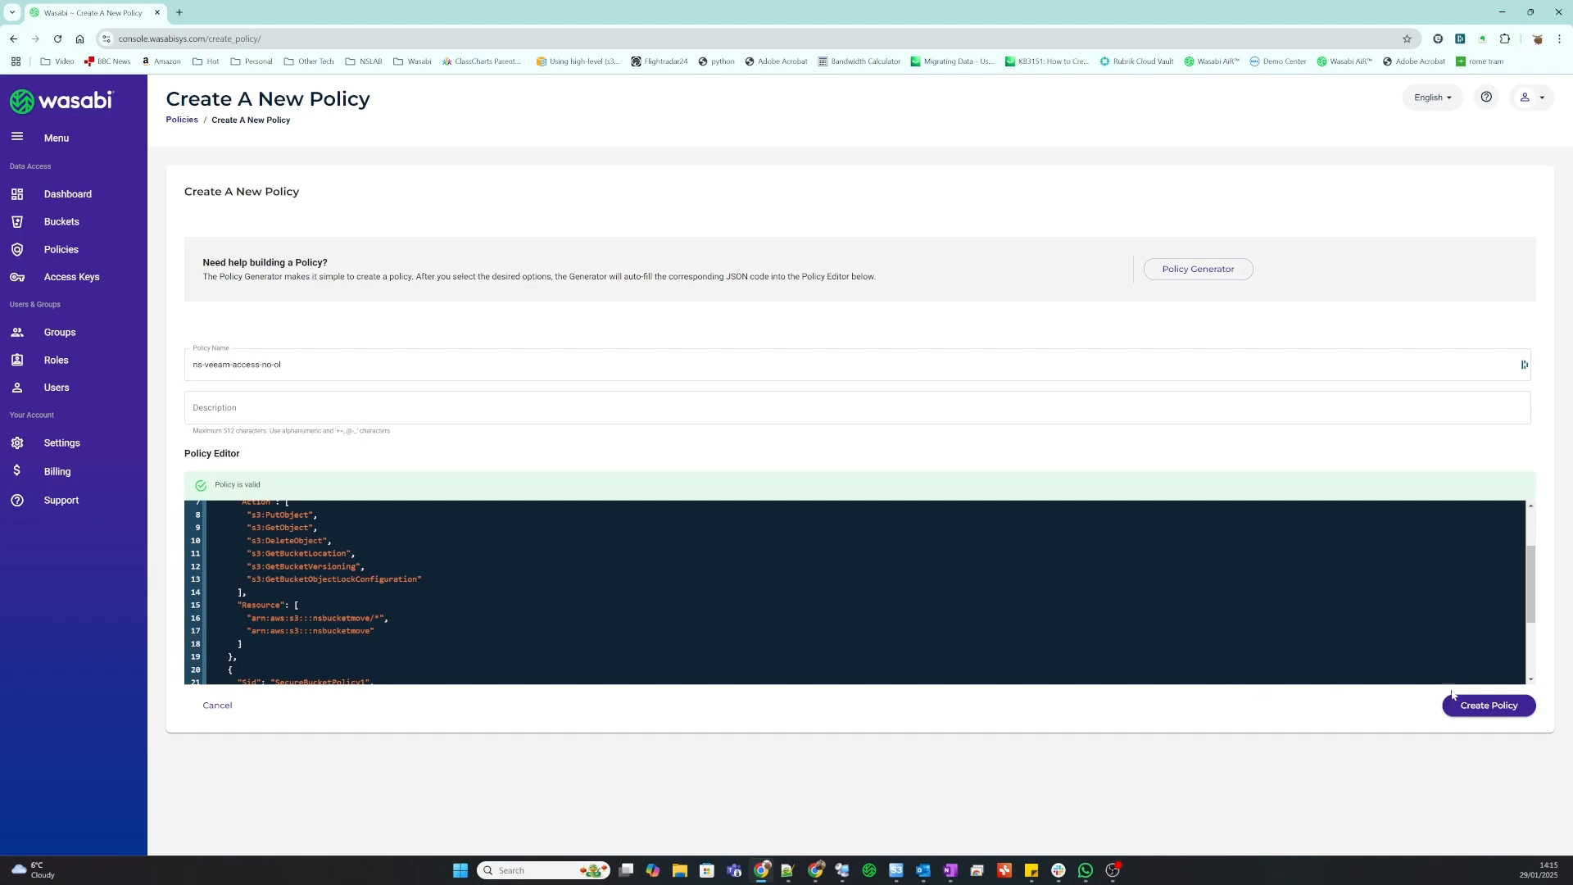
click(1479, 707)
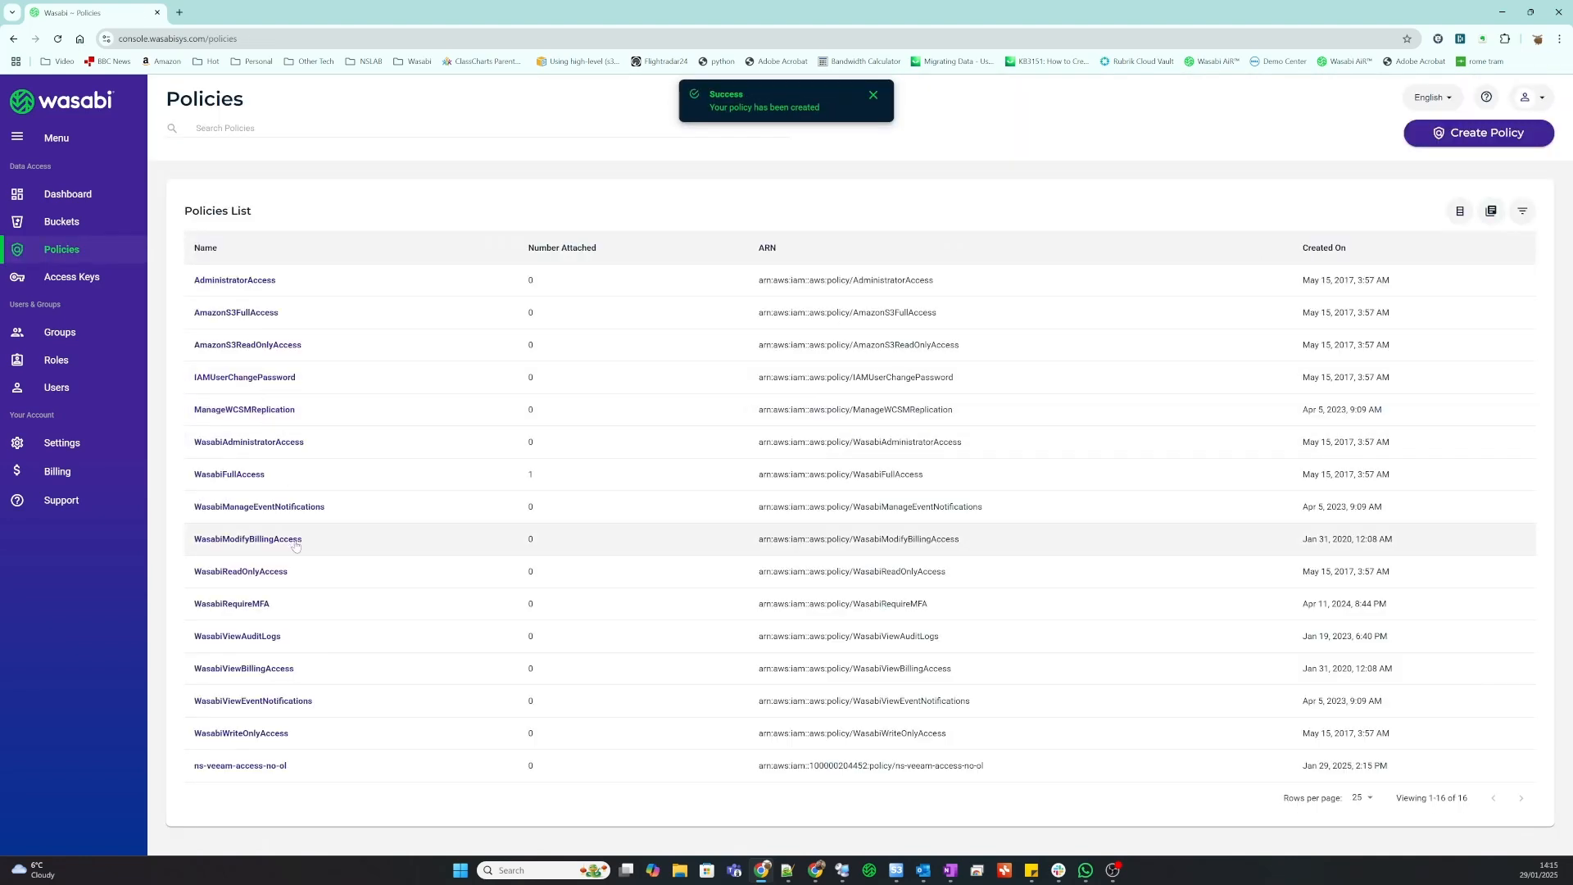
click(241, 766)
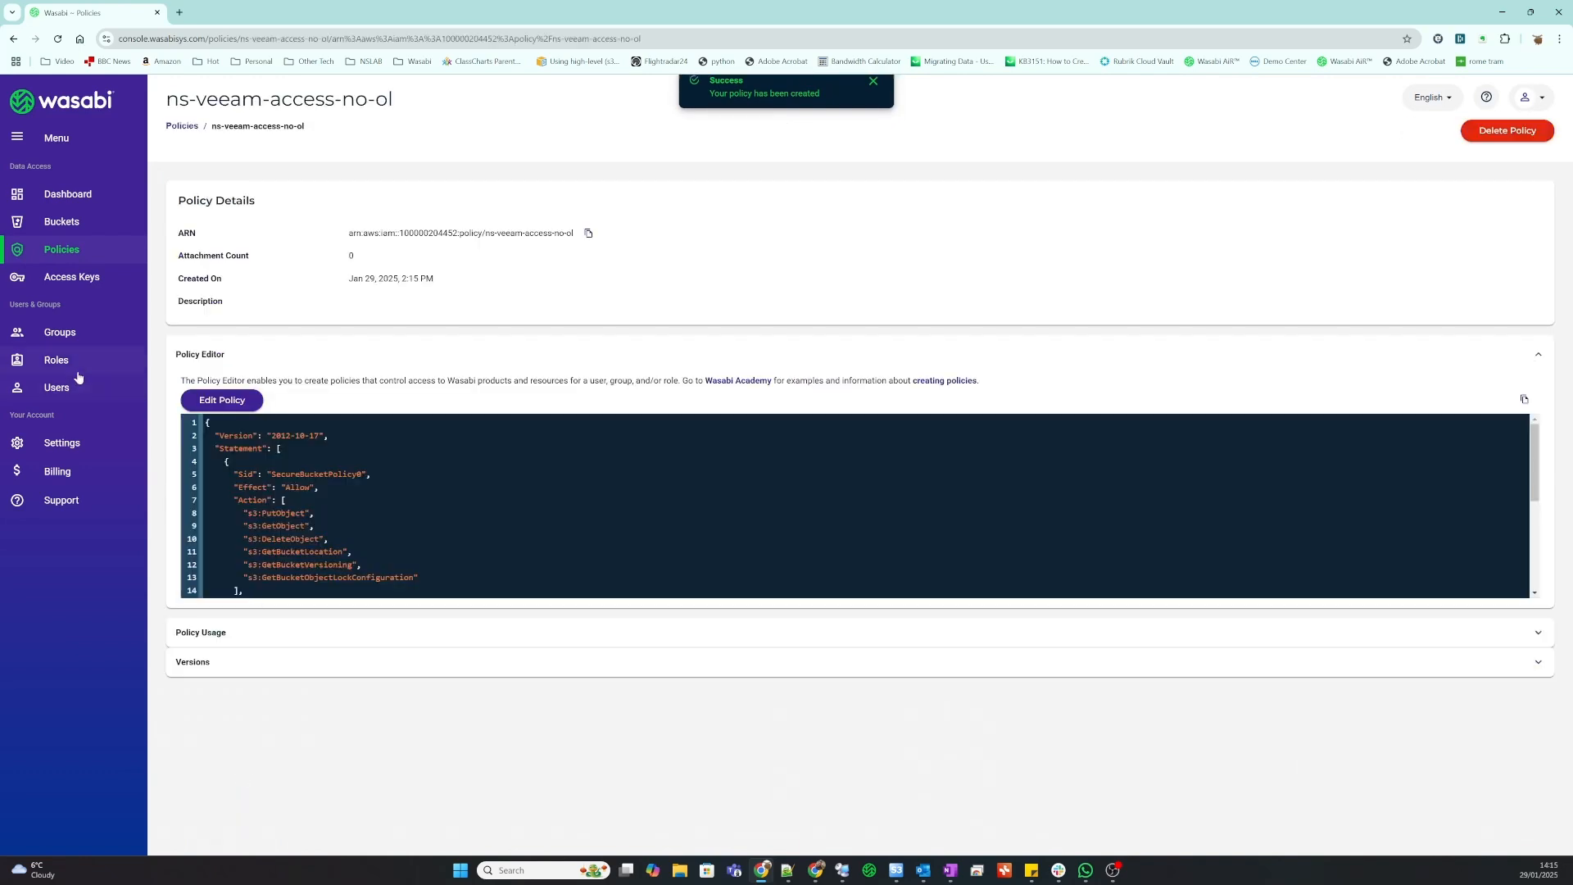
- Attach the ns-veeam-access-no-ol policy to the ns-veeam user in the second Wasabi account
click(115, 392)
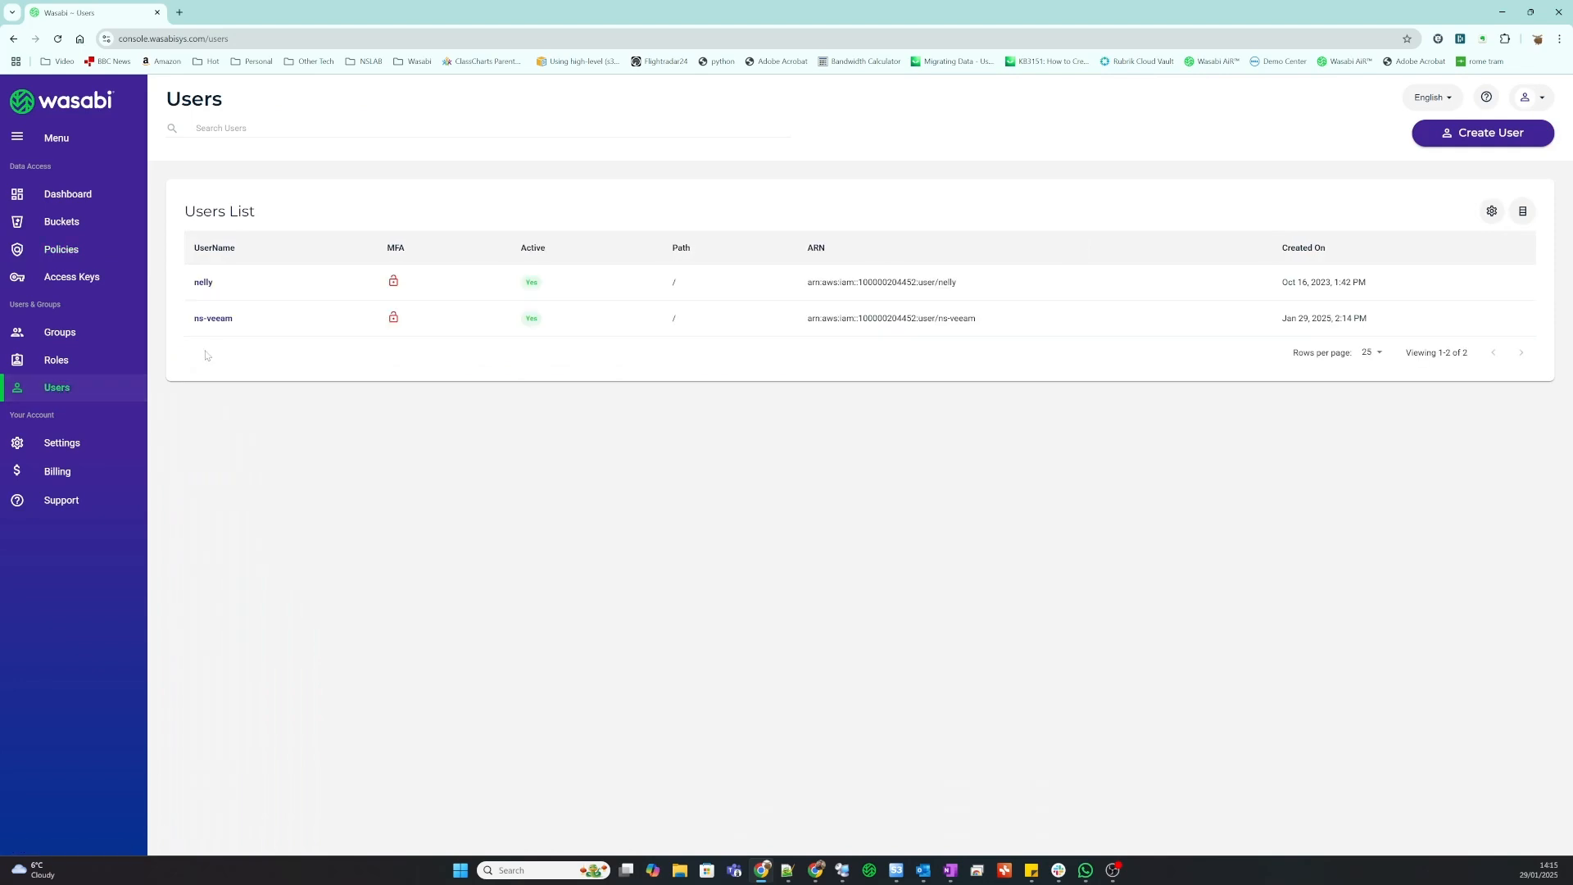
click(211, 321)
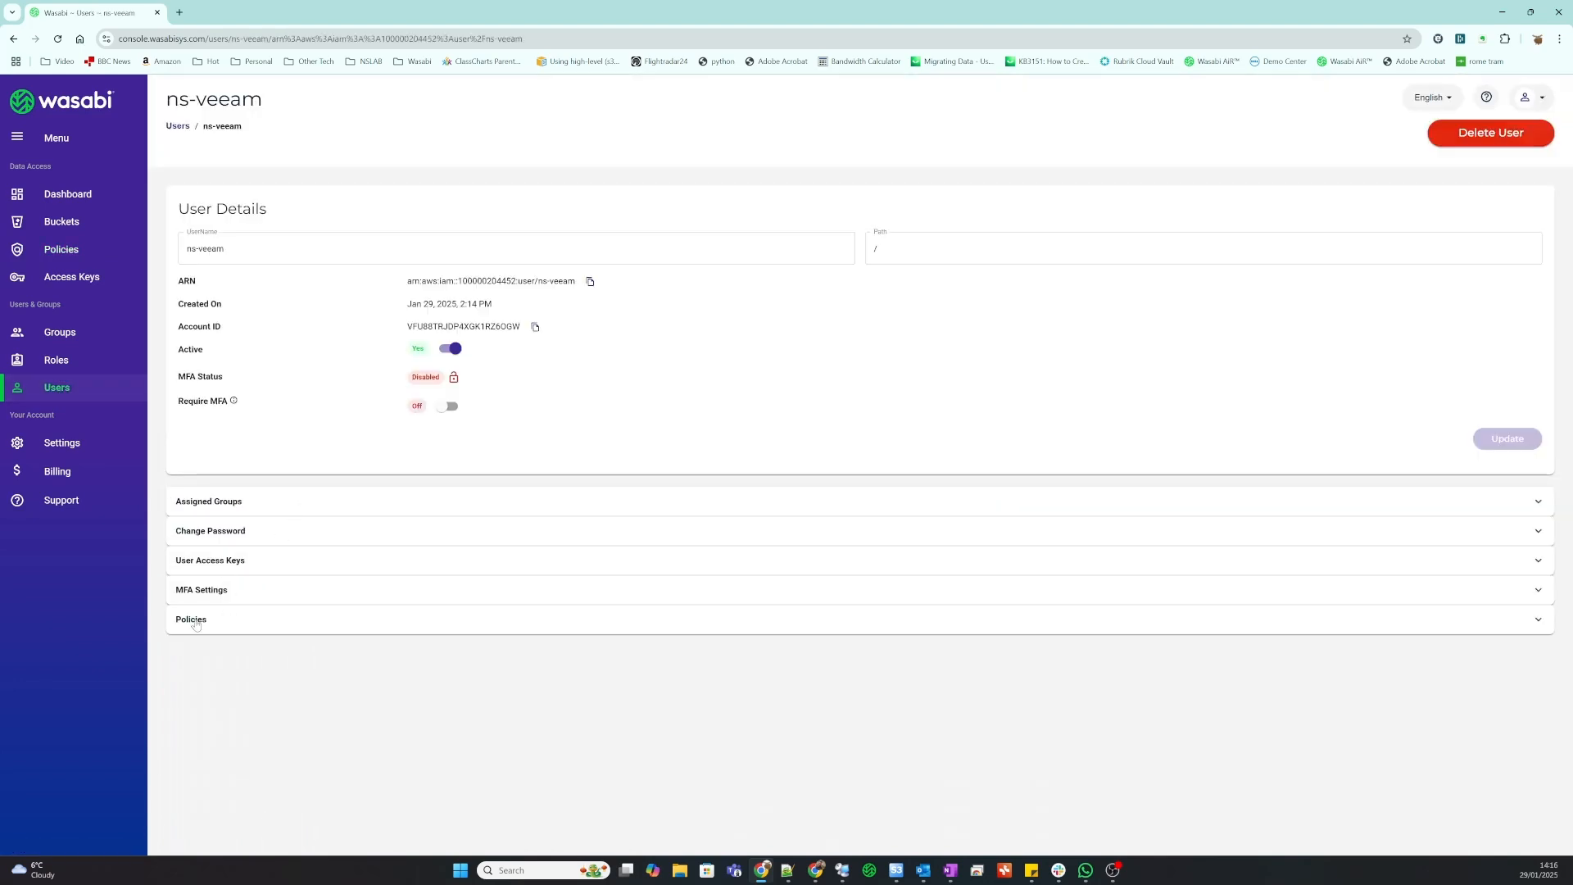
click(195, 621)
scroll(328, 531, down, 5)
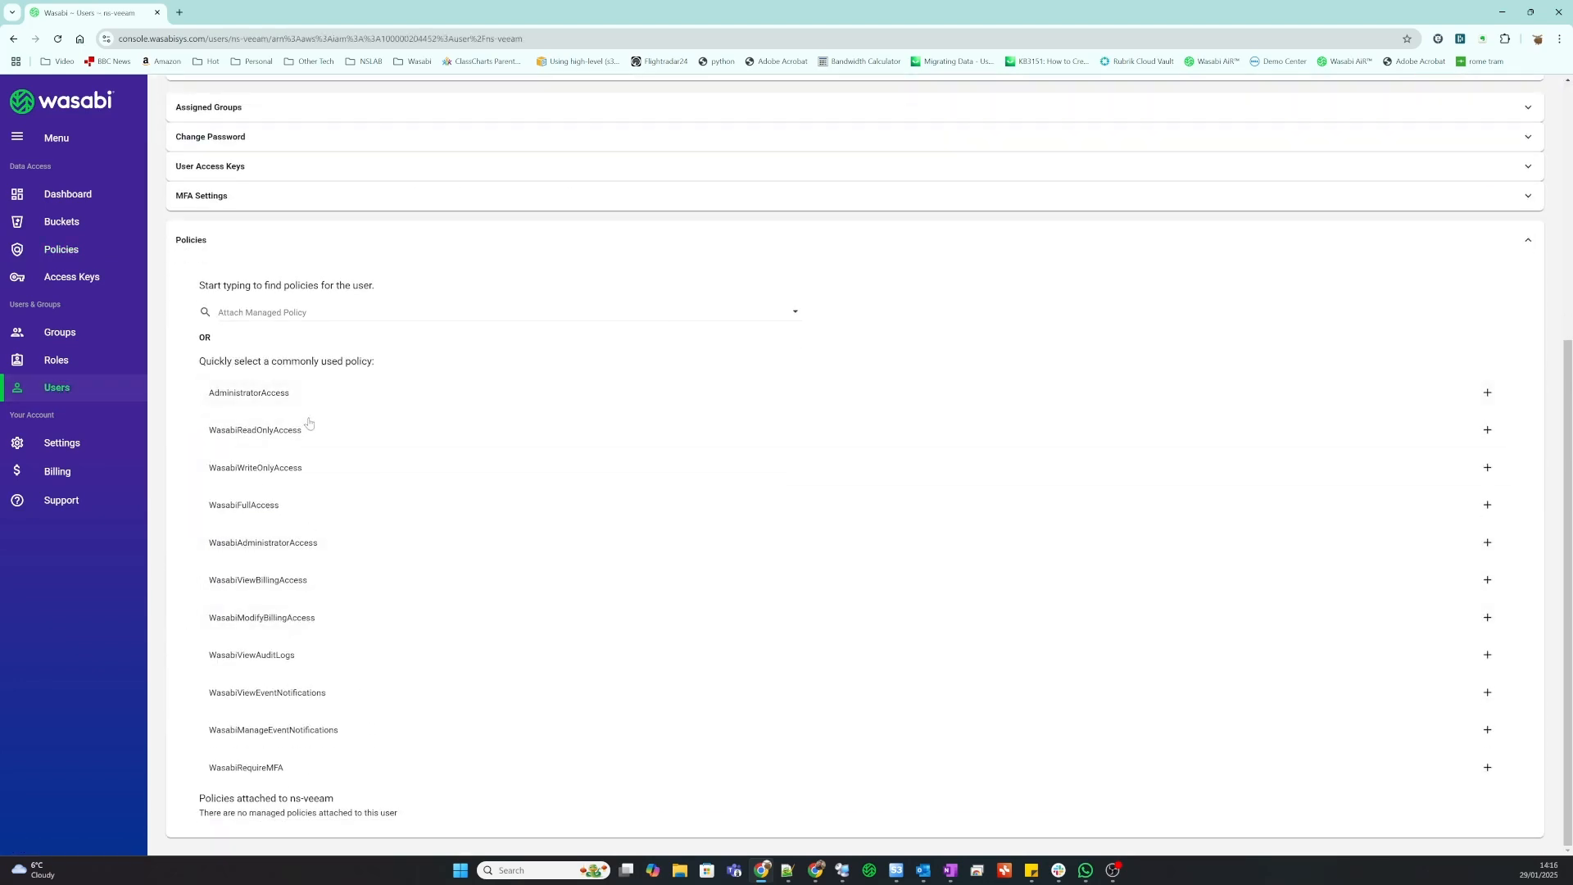
click(312, 312)
text(ns)
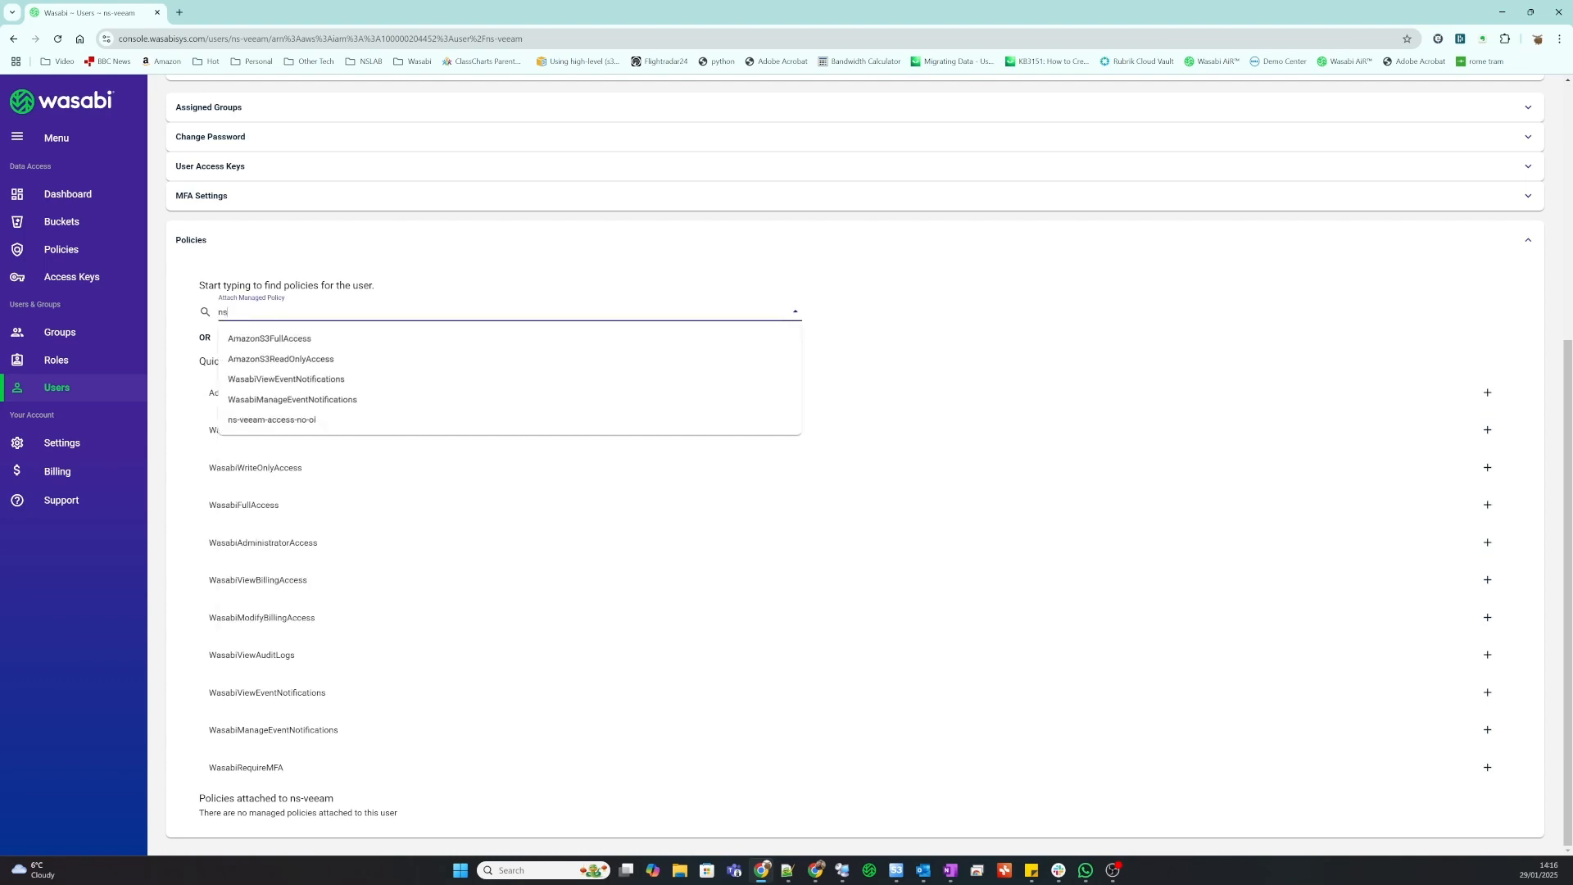
click(284, 422)
scroll(716, 681, down, 1)
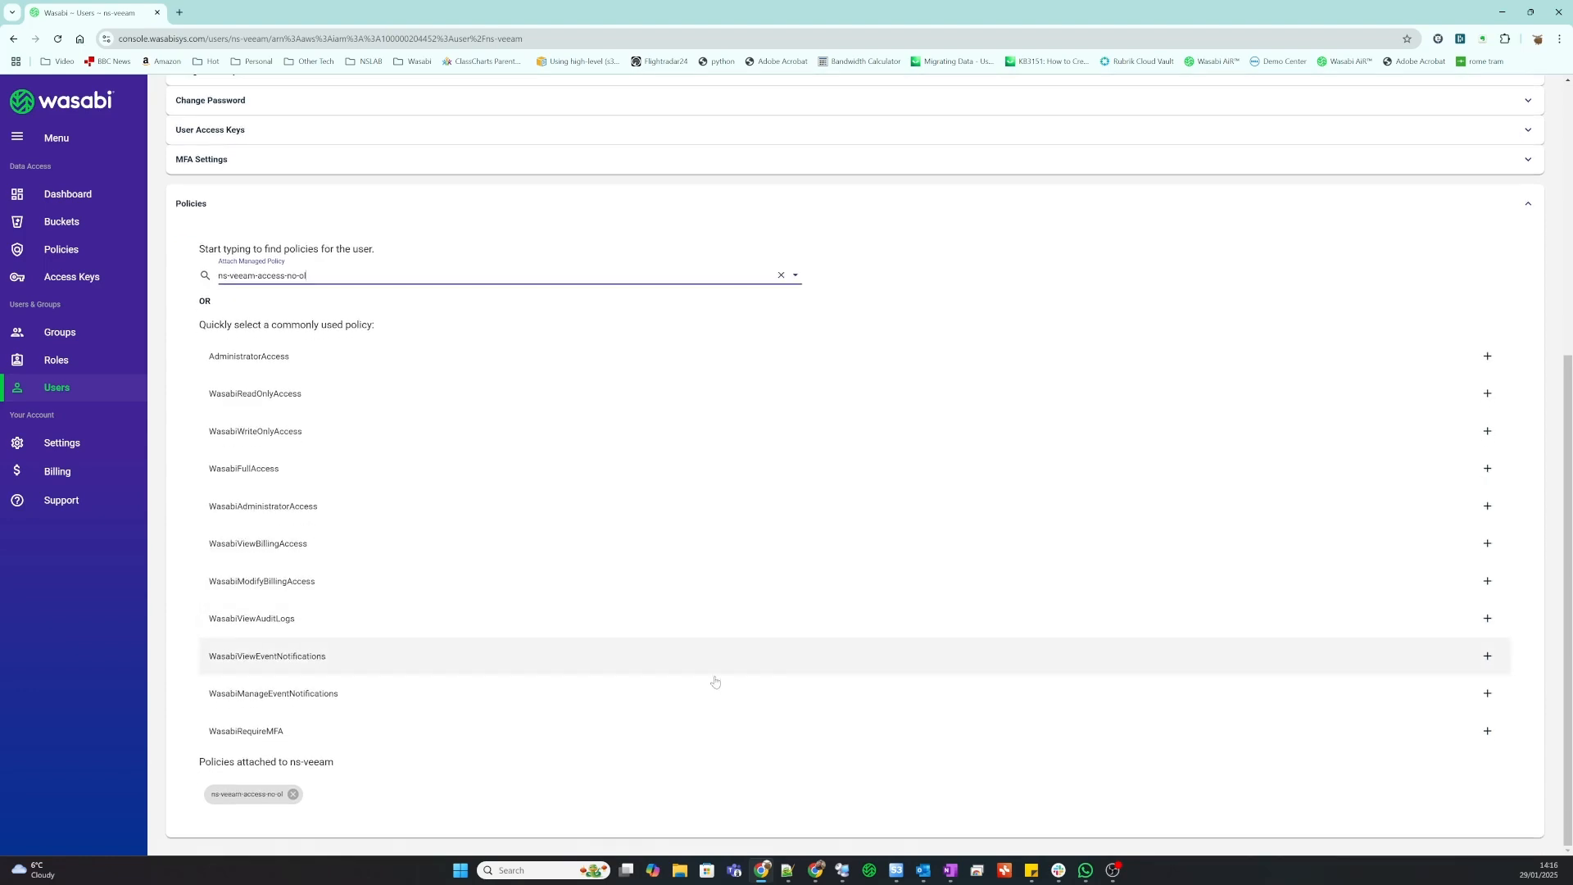
scroll(407, 551, up, 5)
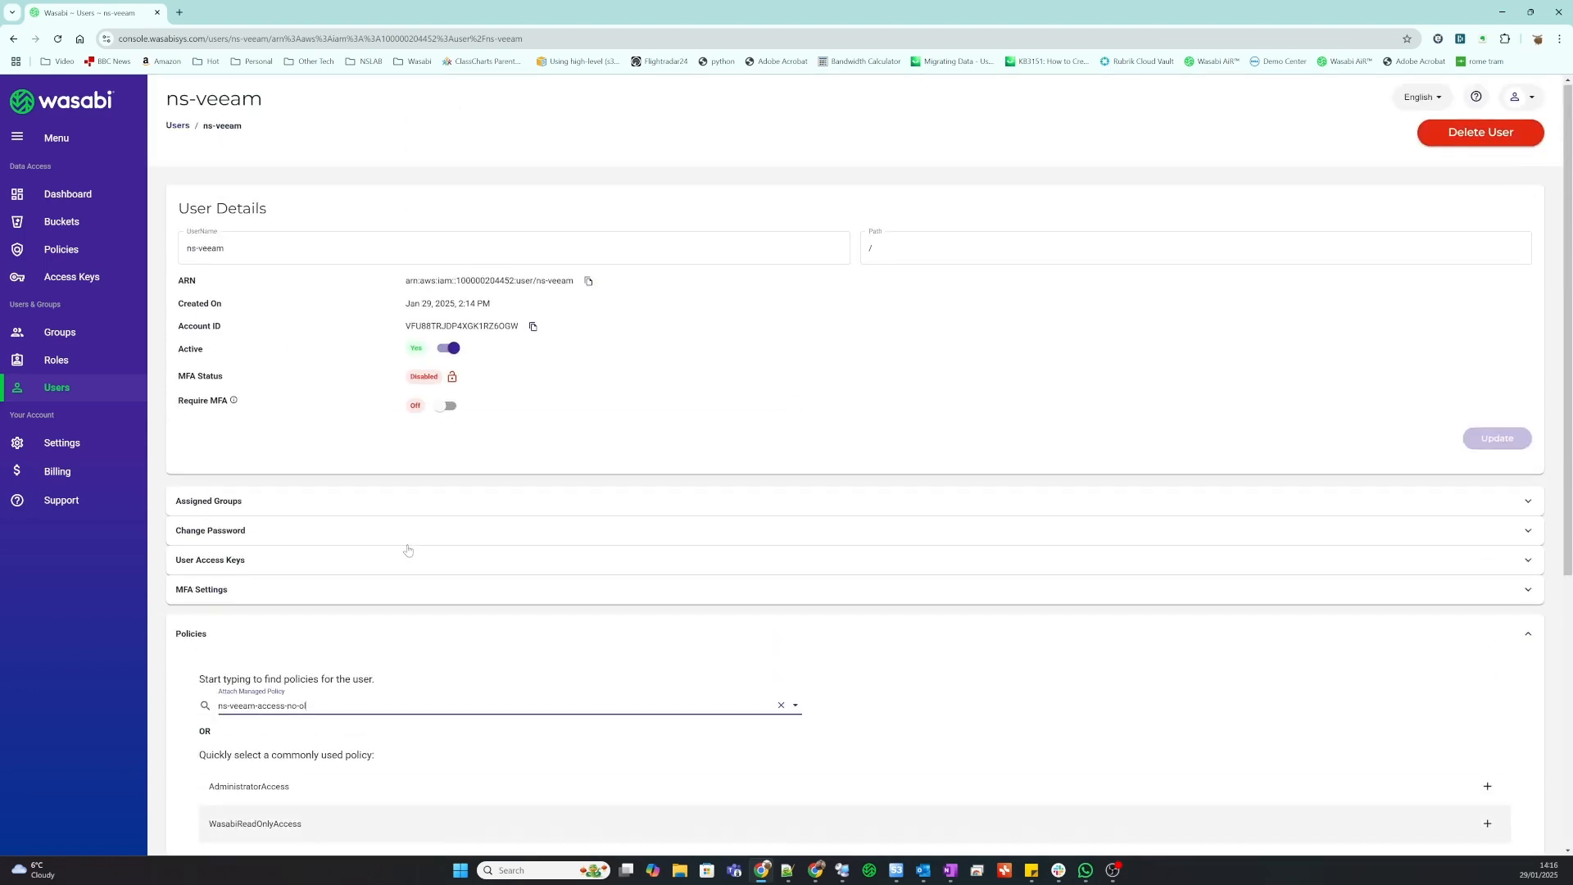
- Review the second account's user list and access key list for ns-veeam
click(58, 391)
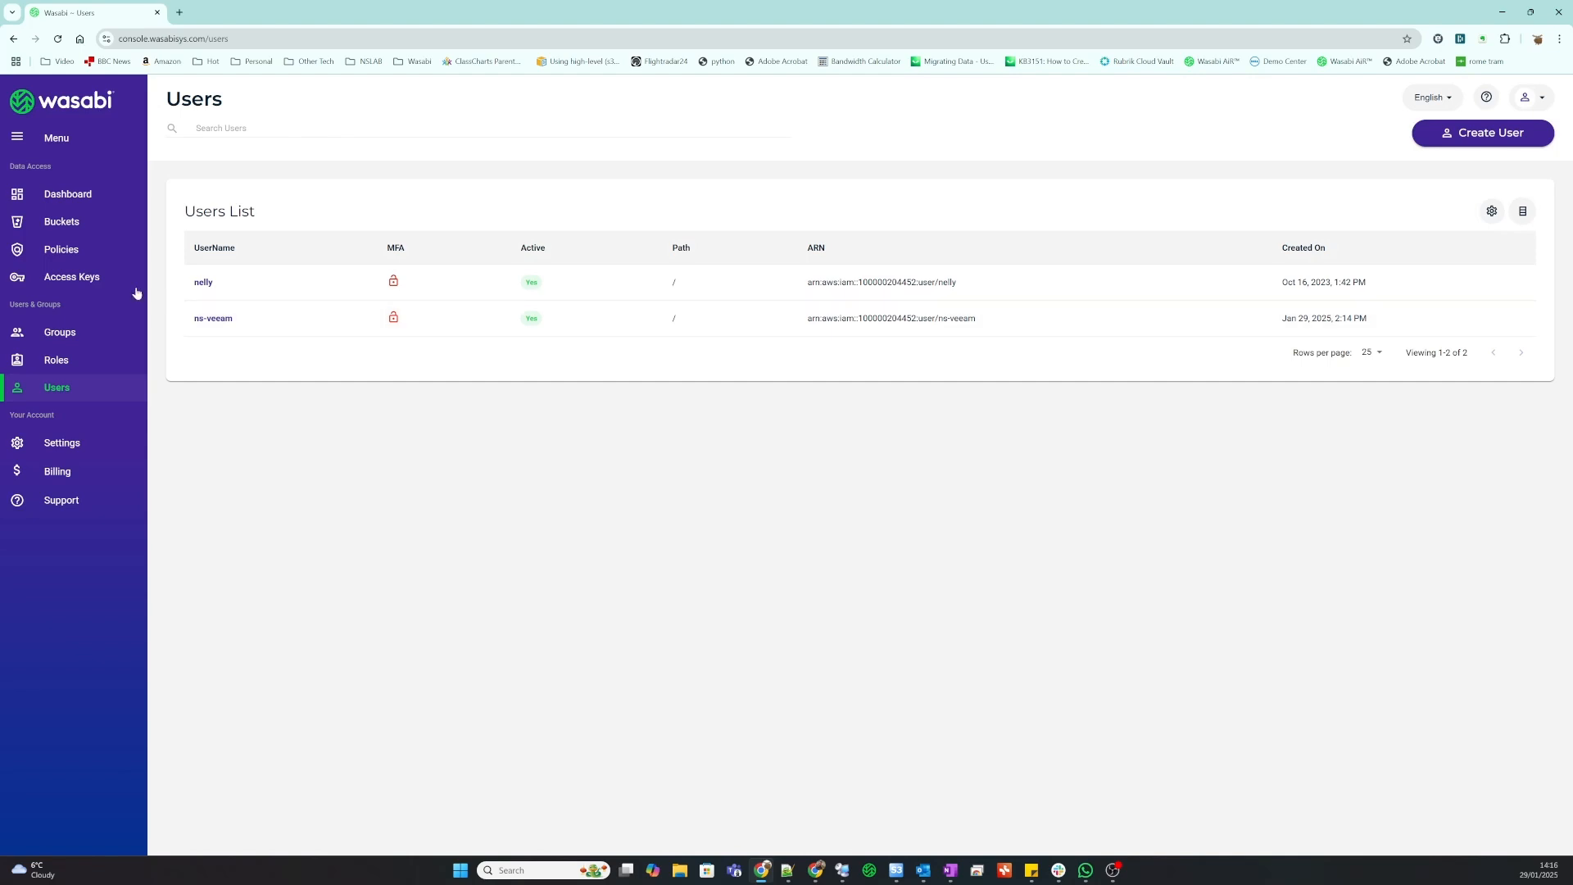
click(70, 276)
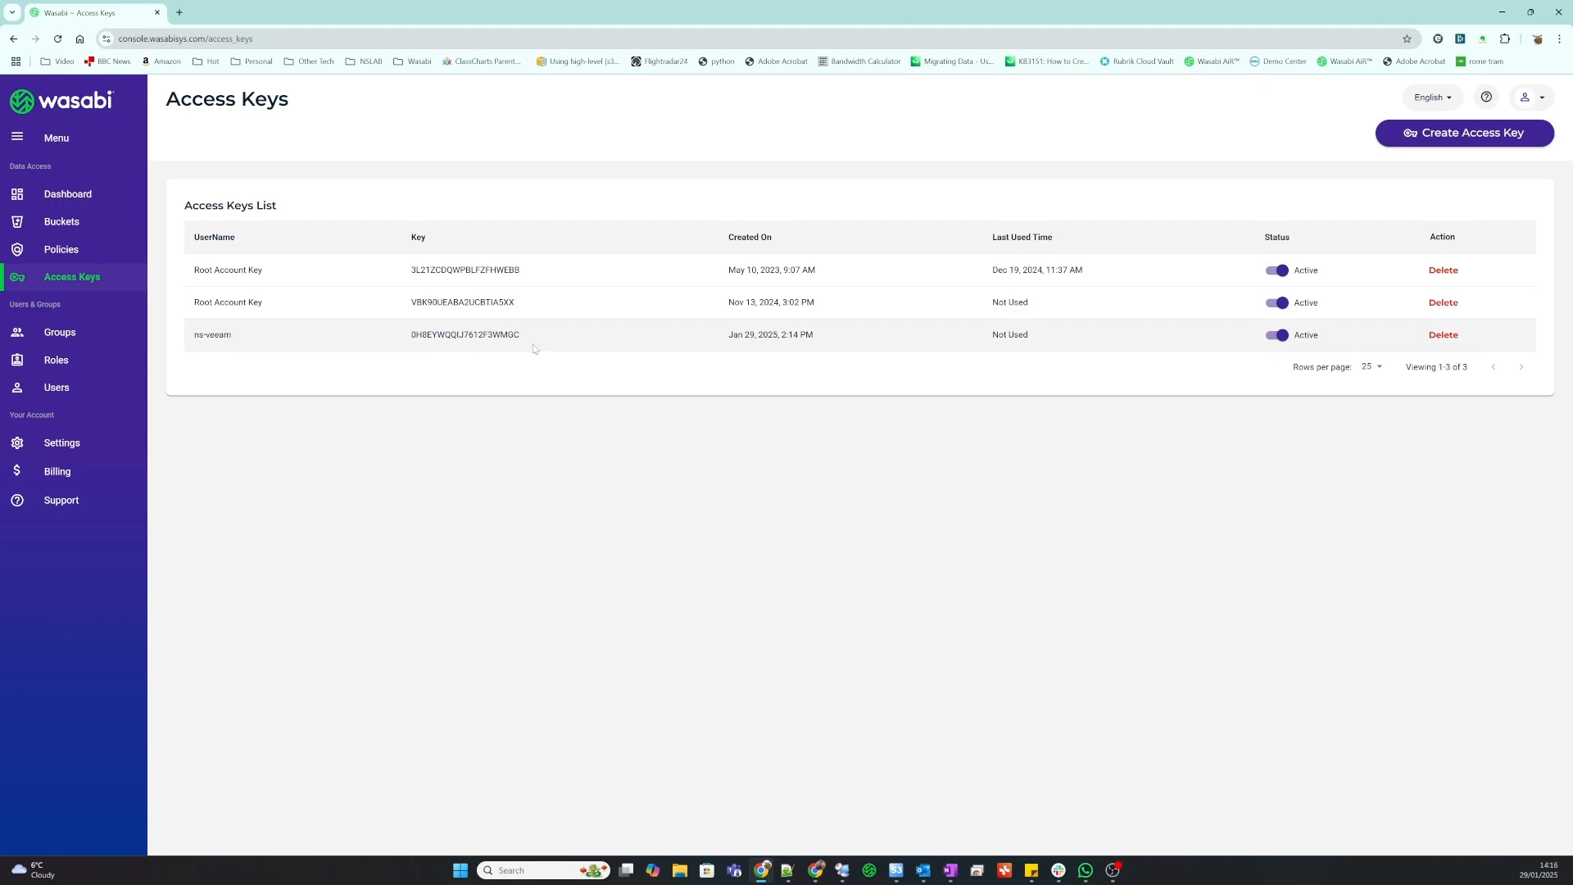
click(1502, 12)
- Refresh the source account's bucket list and view the second account's buckets to check which account holds nsbucketmove
click(61, 221)
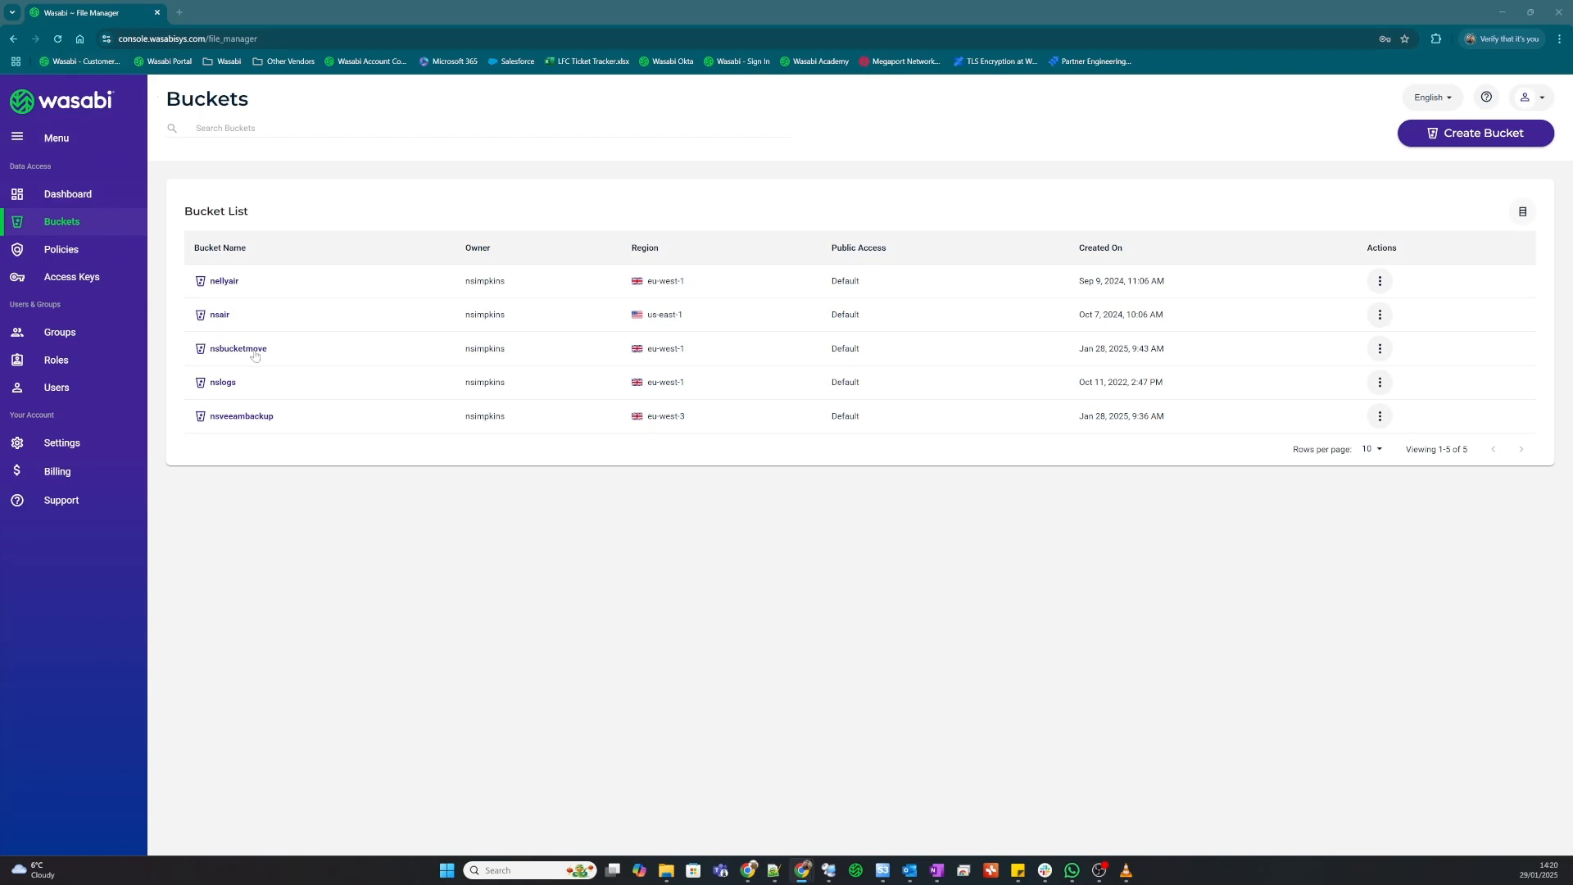
click(292, 544)
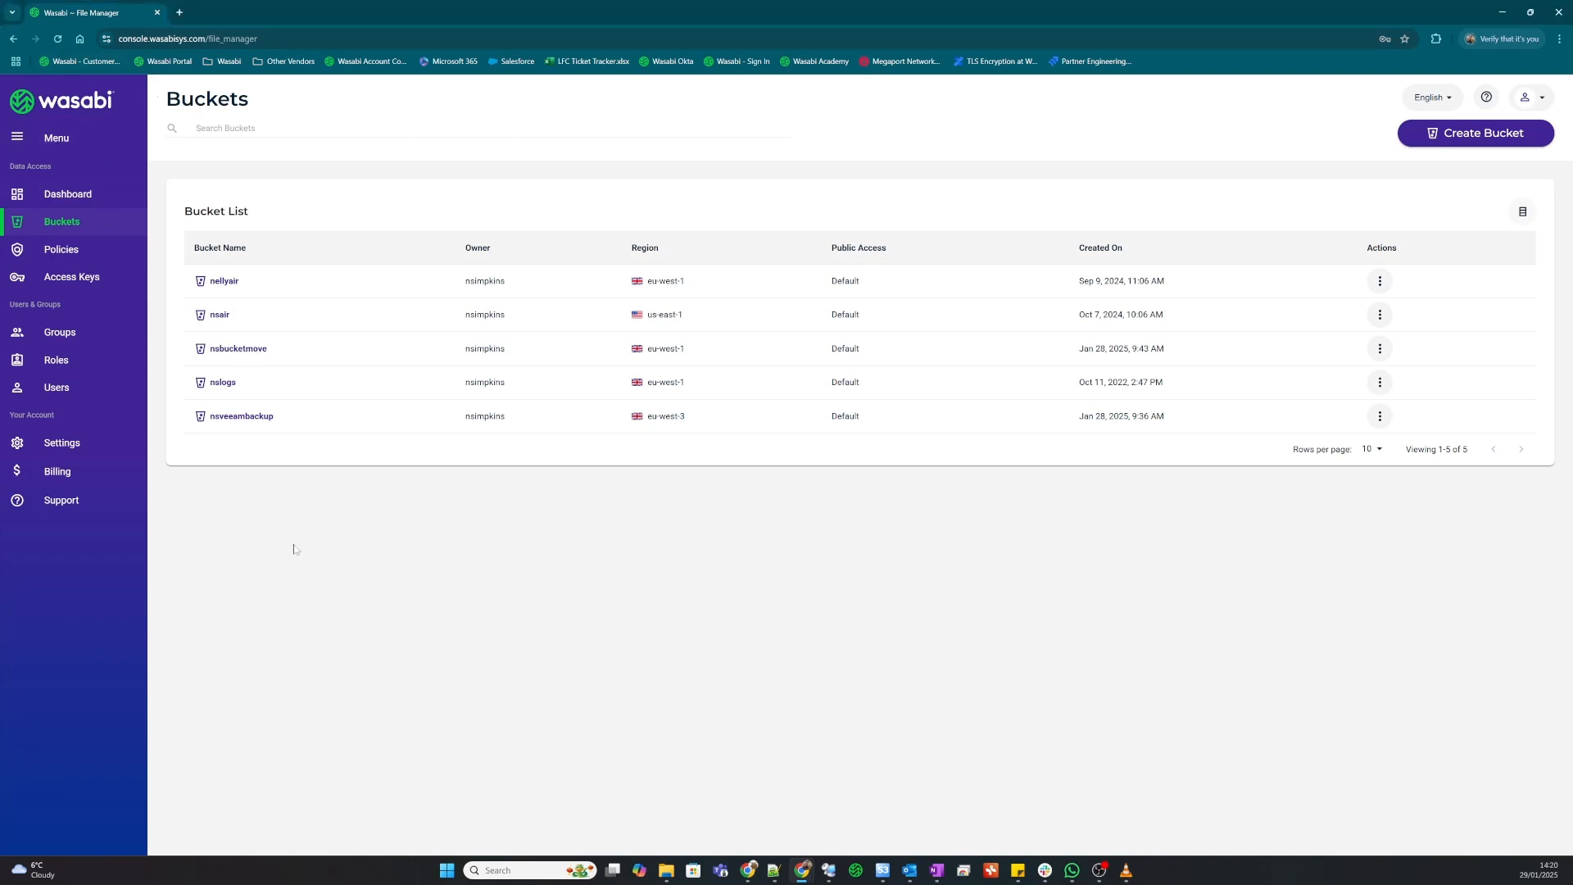
key(F5)
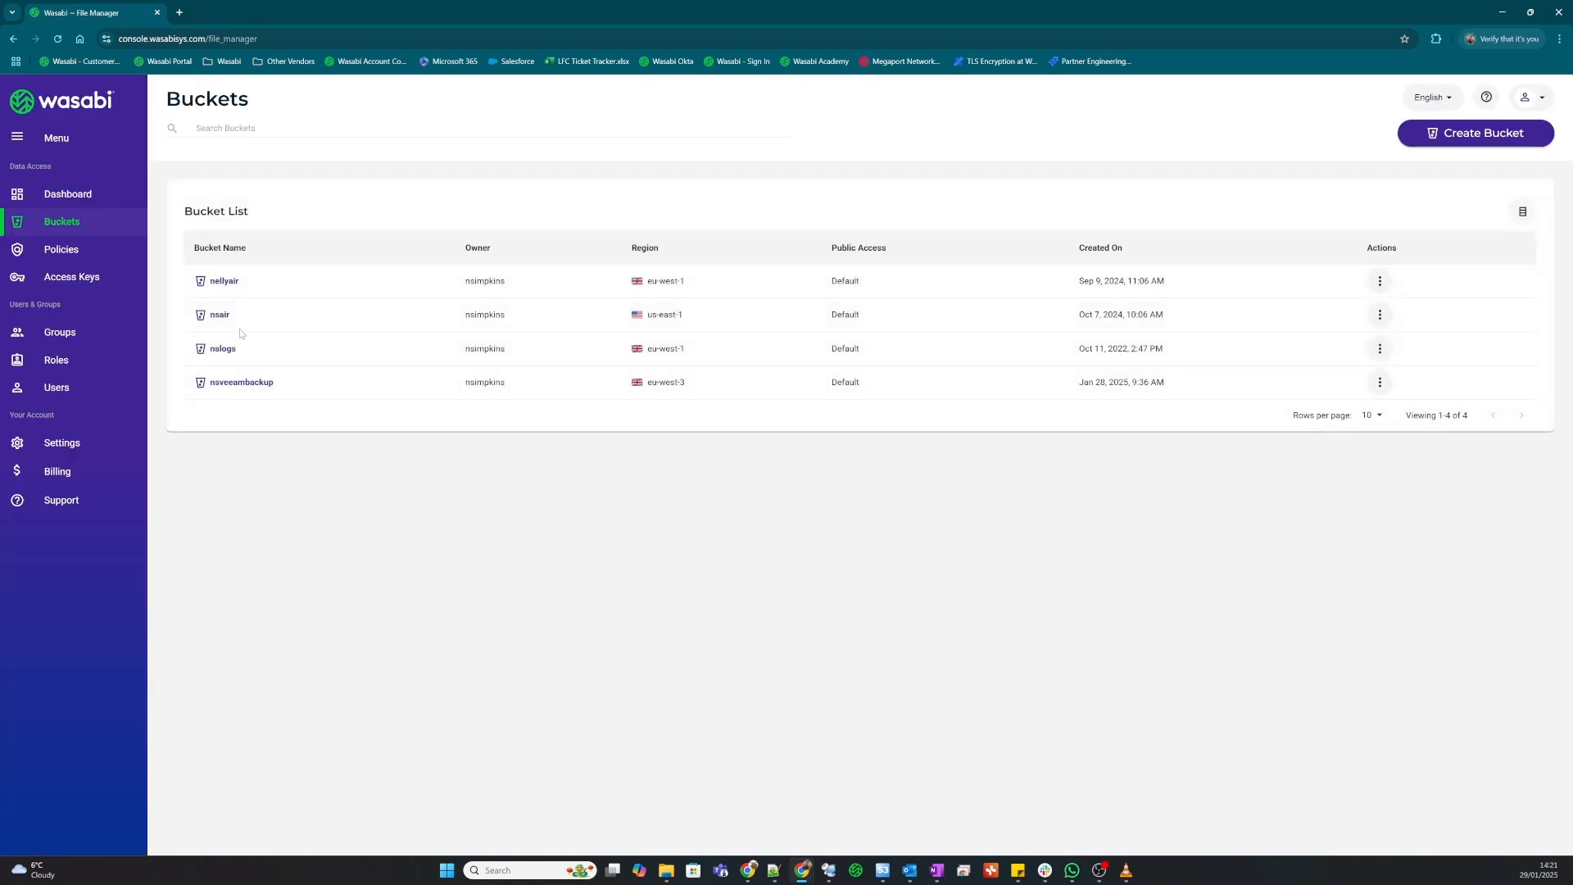
click(748, 870)
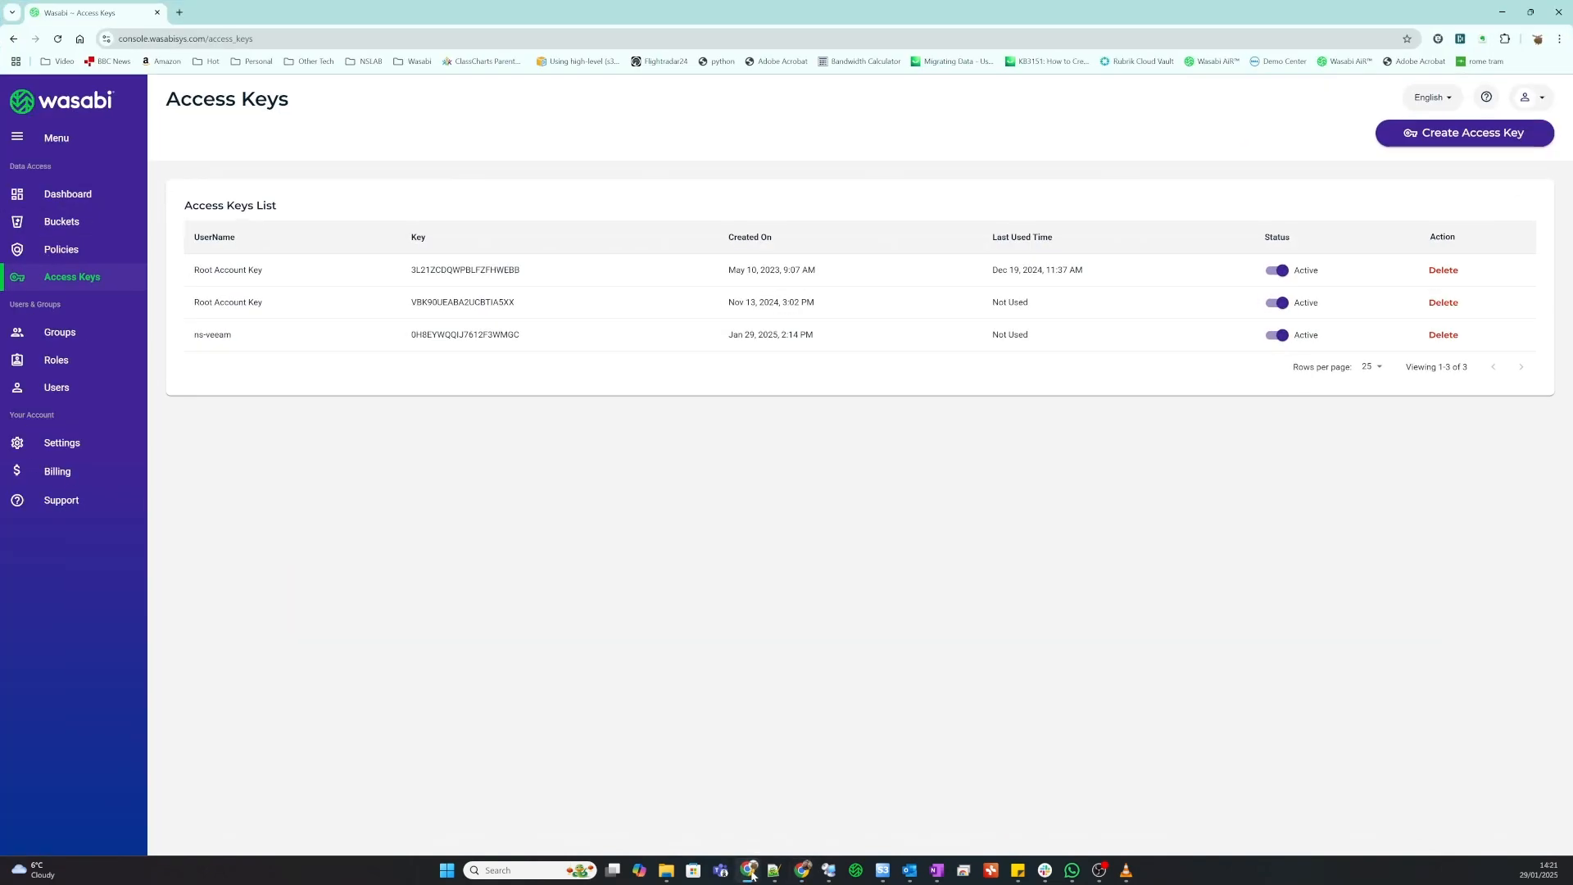
click(63, 221)
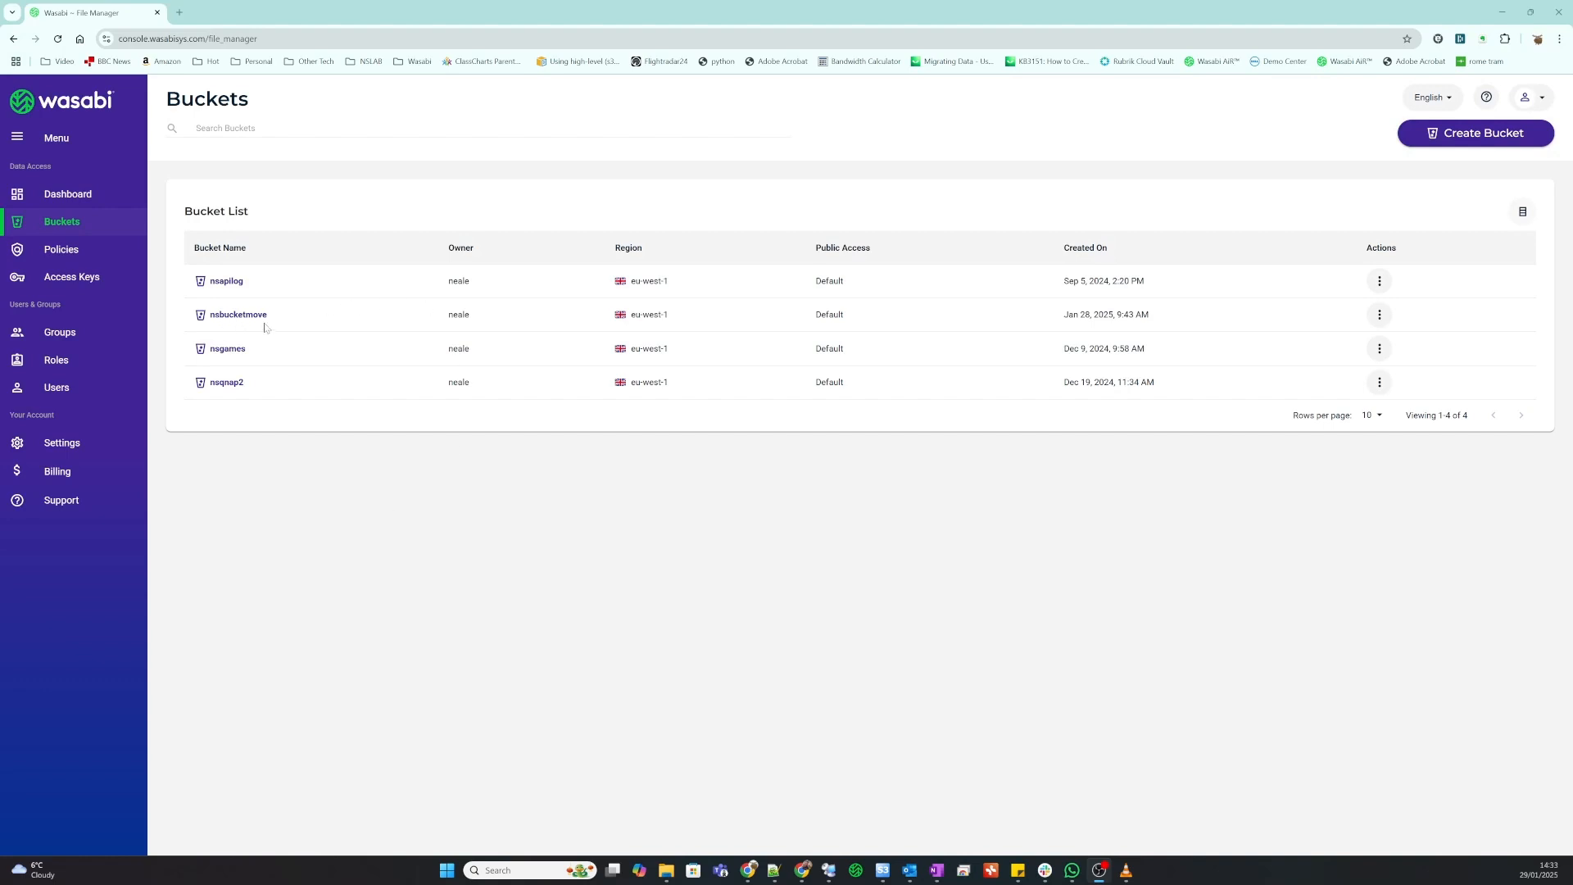
- Switch to Veeam Backup and Replication and open the bucketmove1 repository's properties at its account settings
click(830, 870)
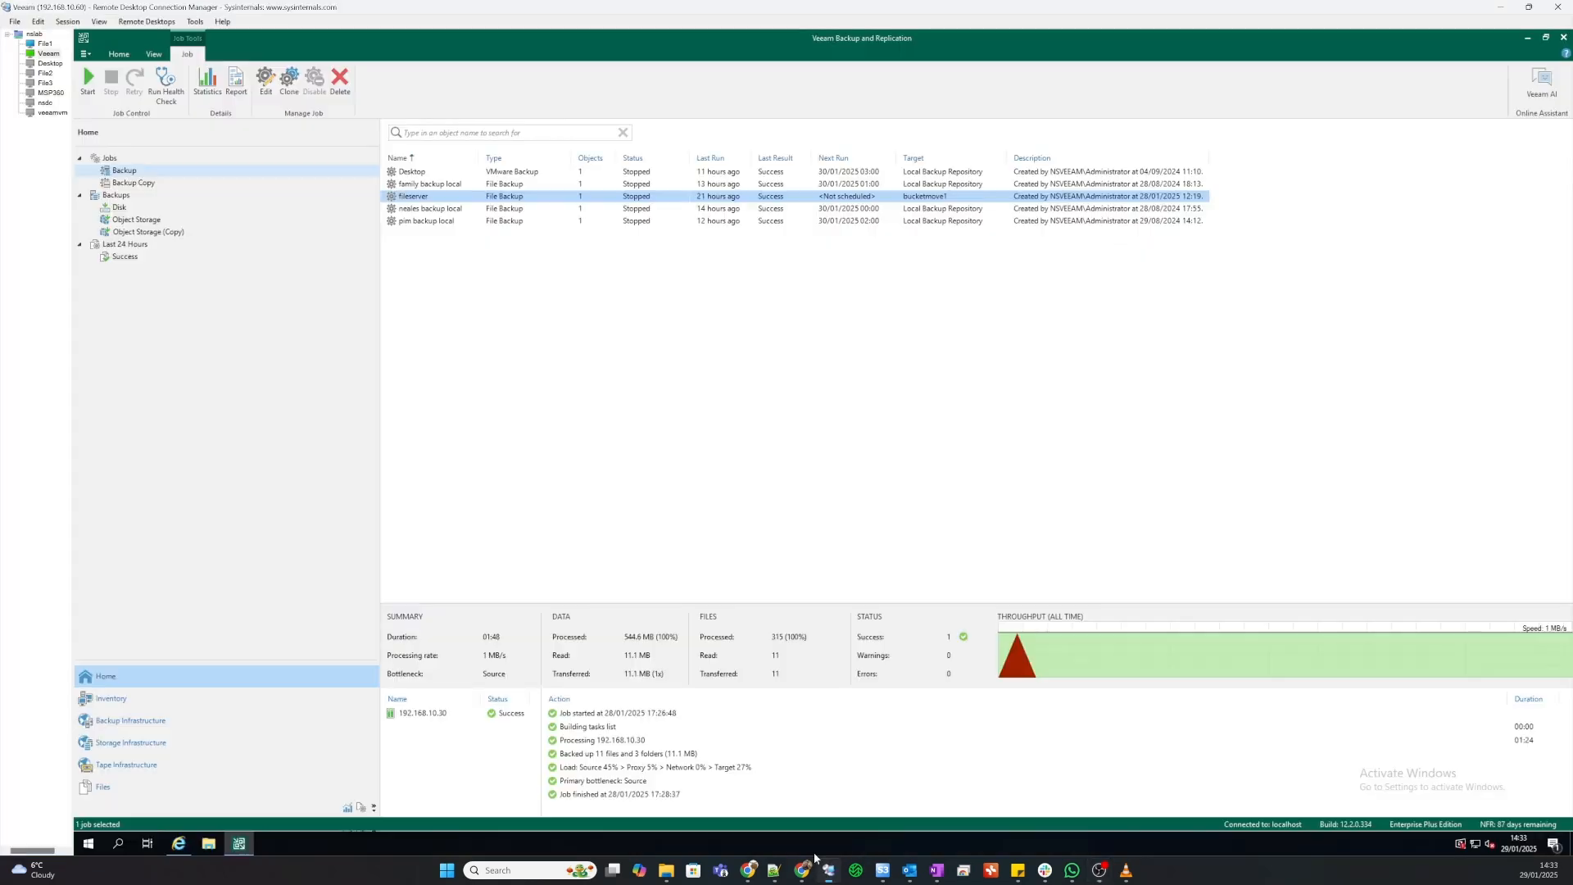
click(118, 720)
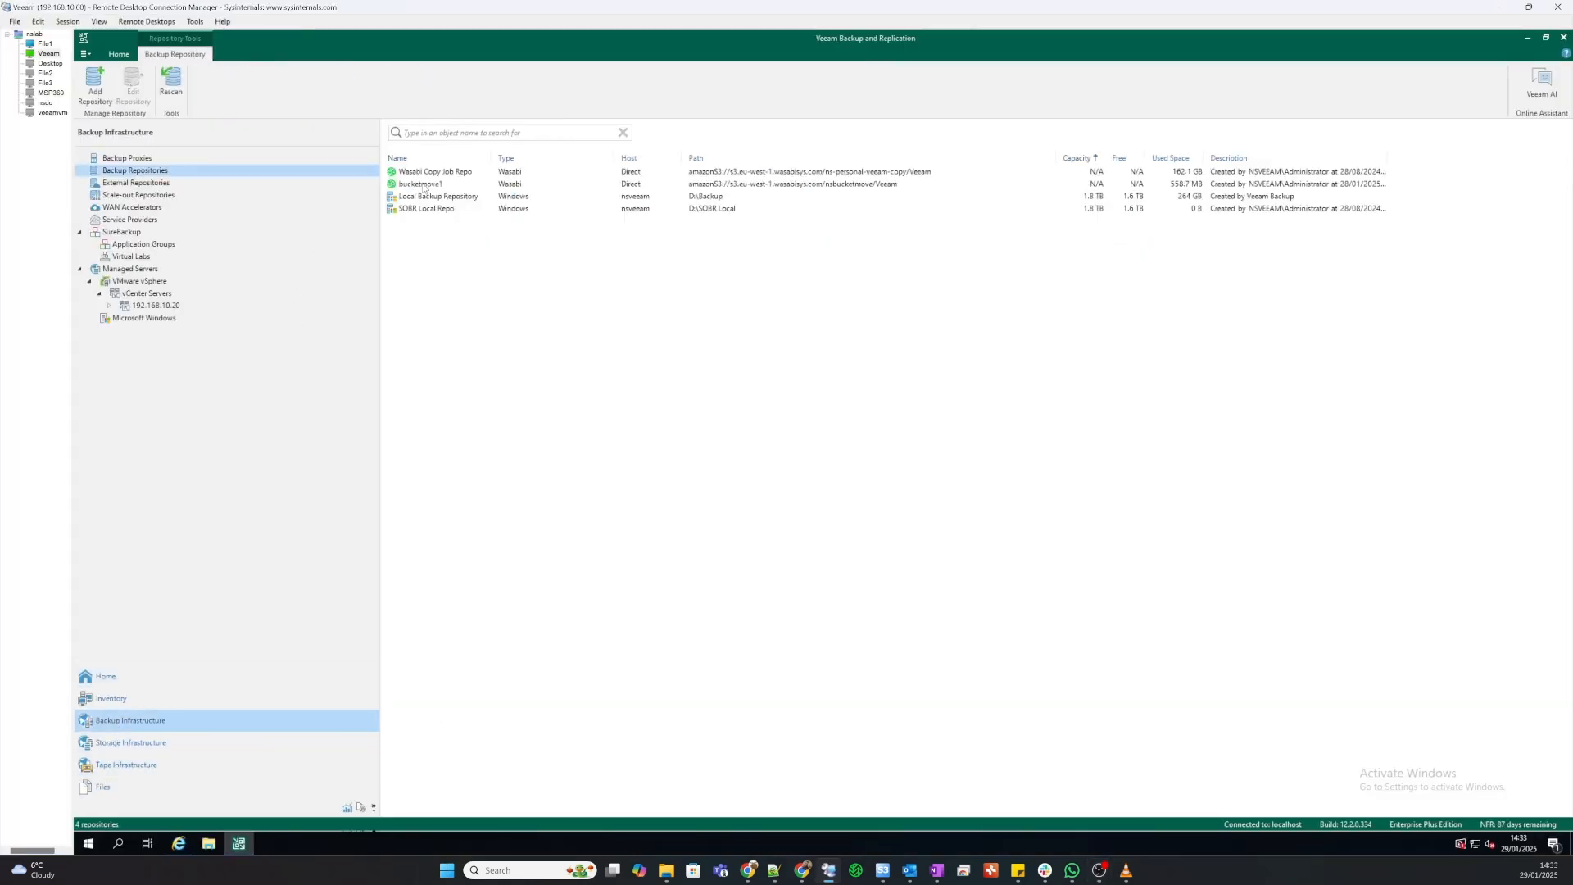
click(424, 187)
right_click(424, 187)
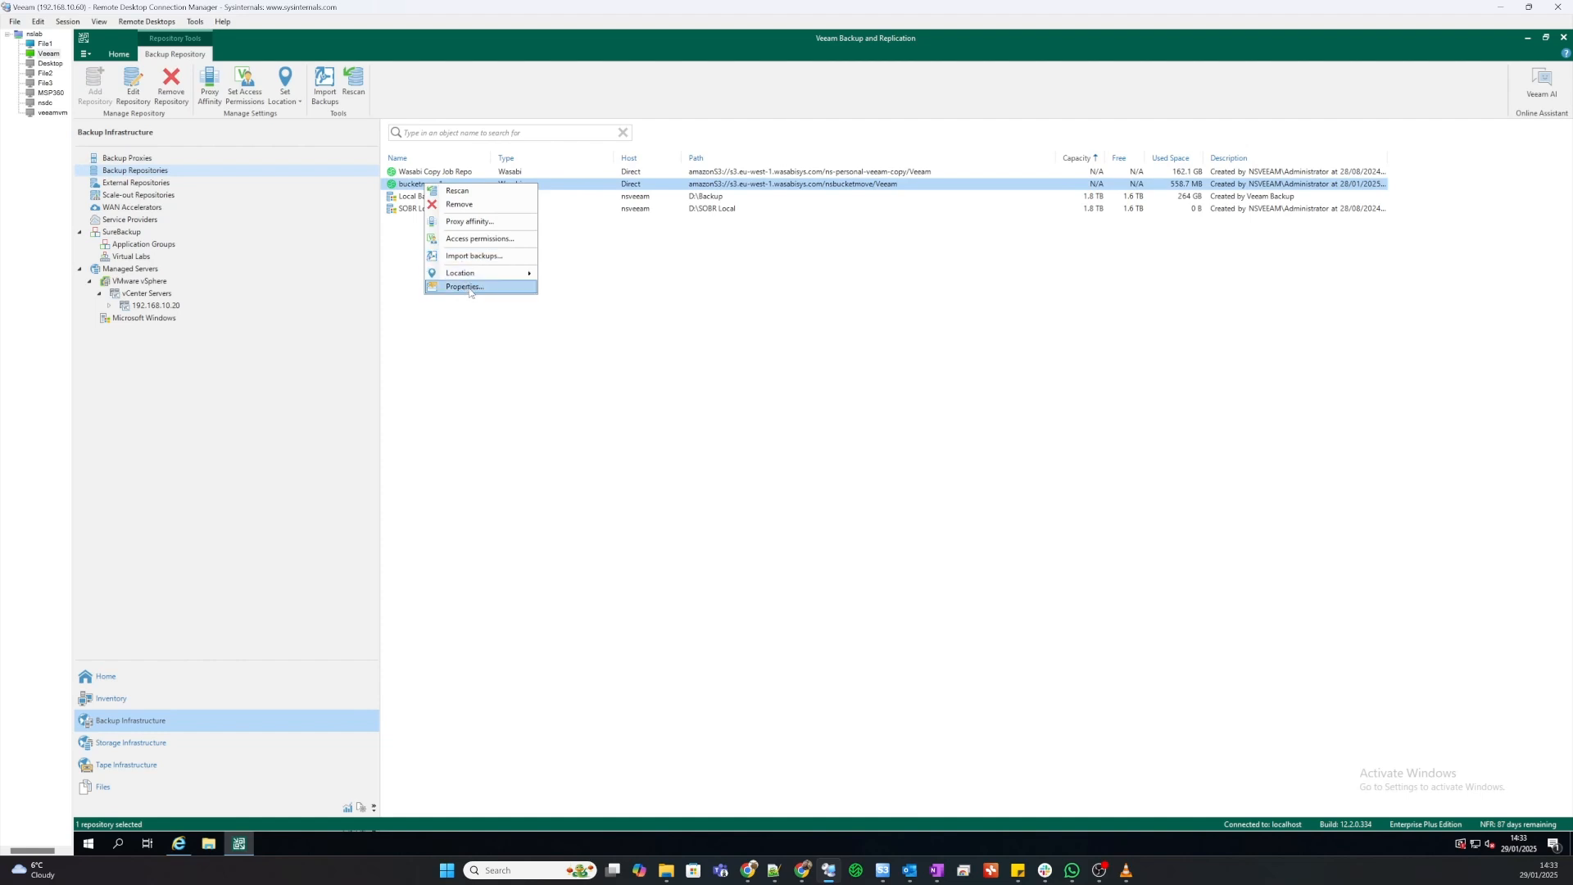
click(464, 286)
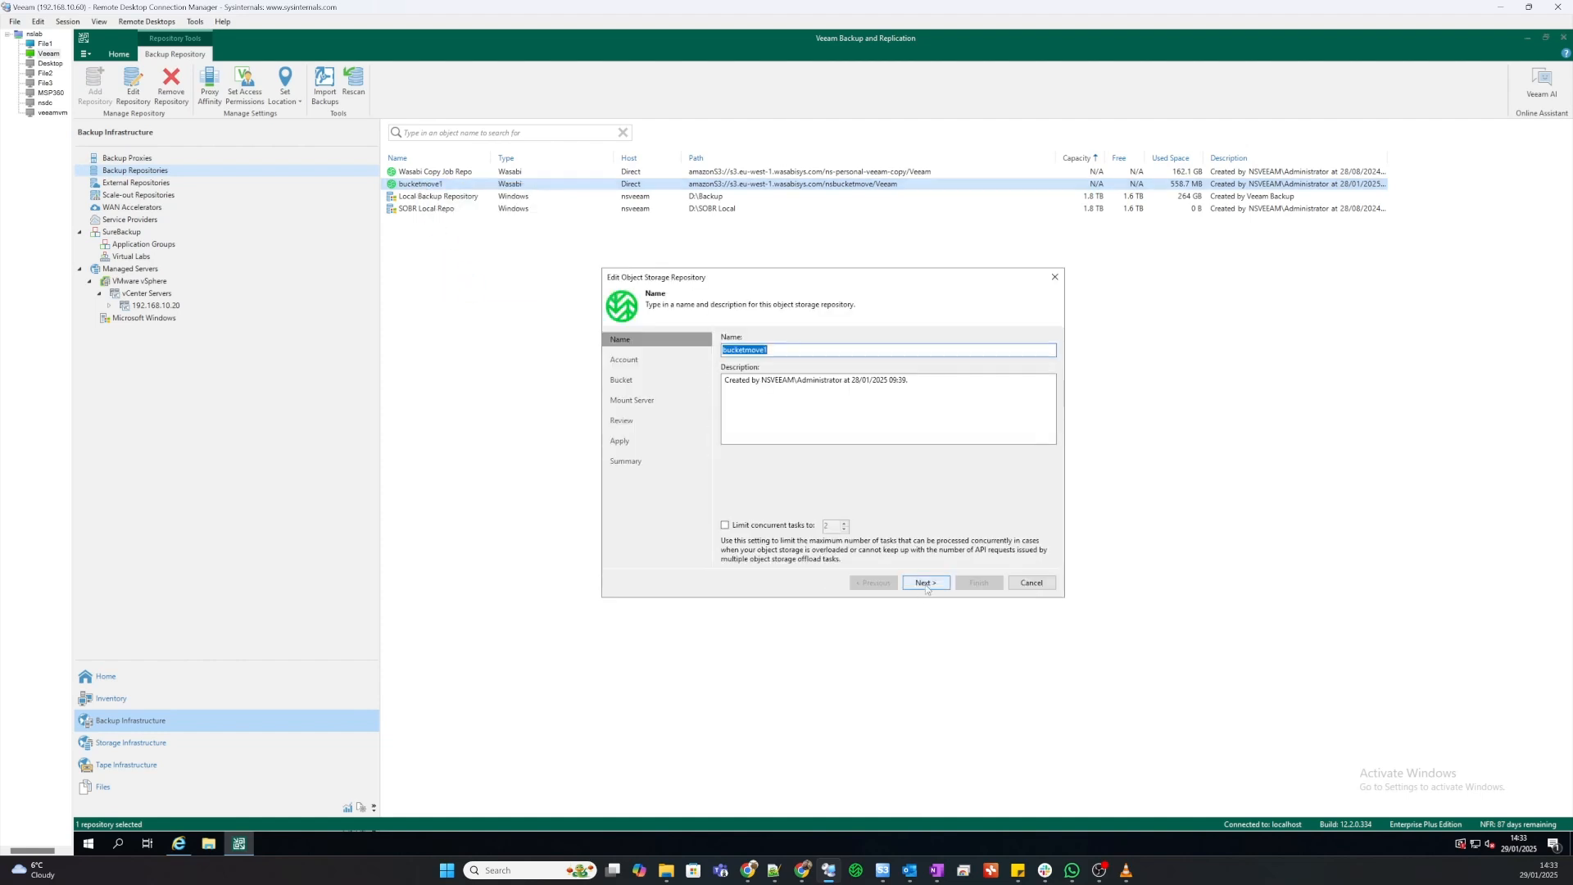
click(925, 583)
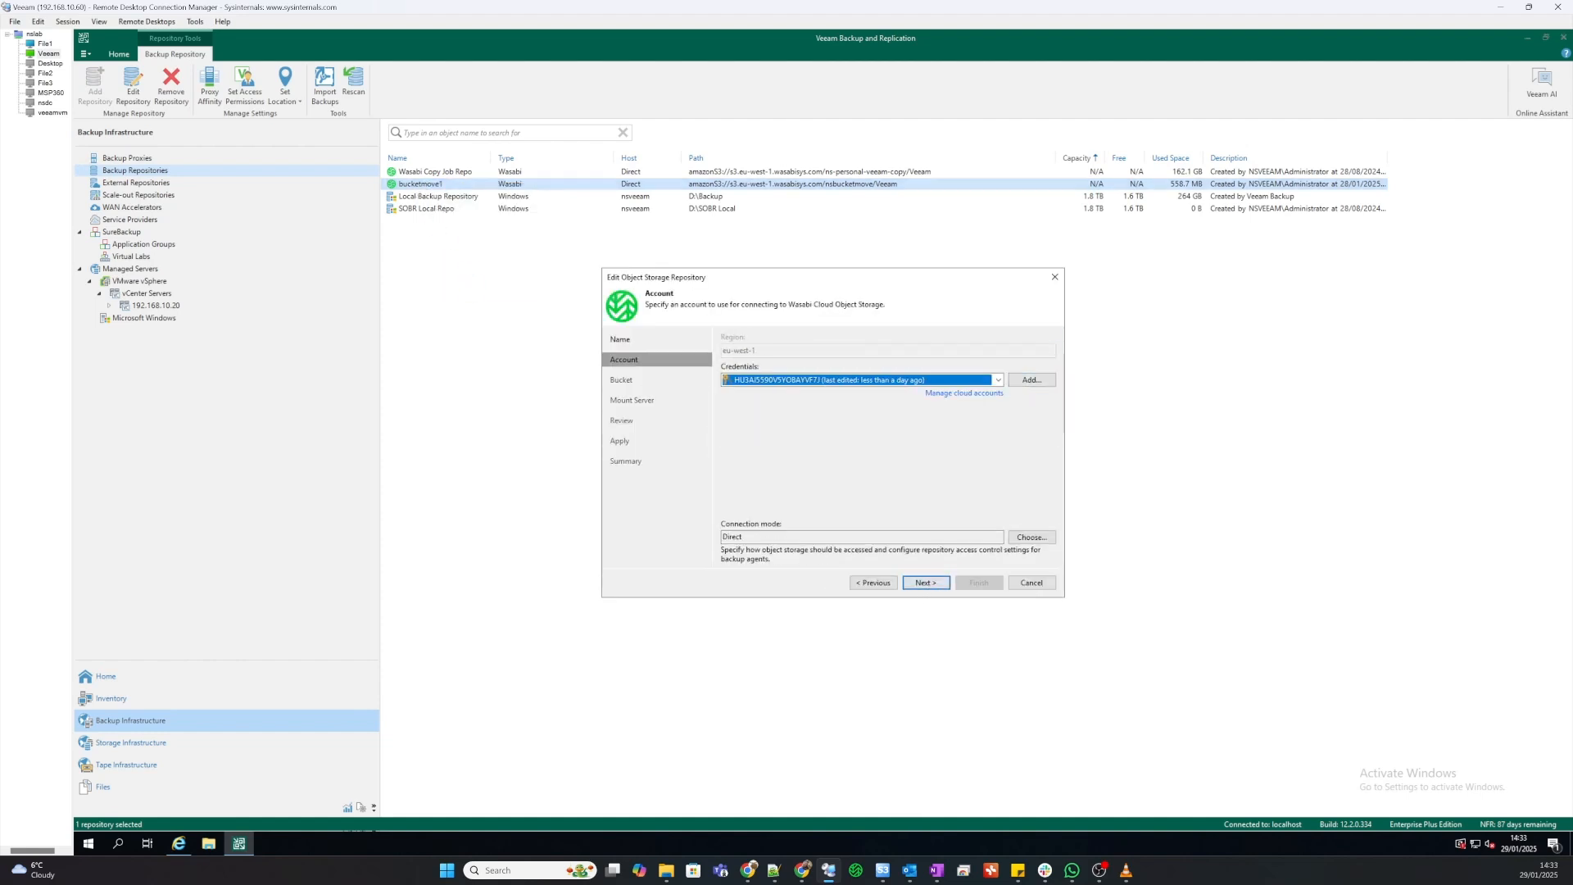
- Add new Wasabi credentials to the repository, pasting the ns-veeam user's access key and secret key
click(1033, 382)
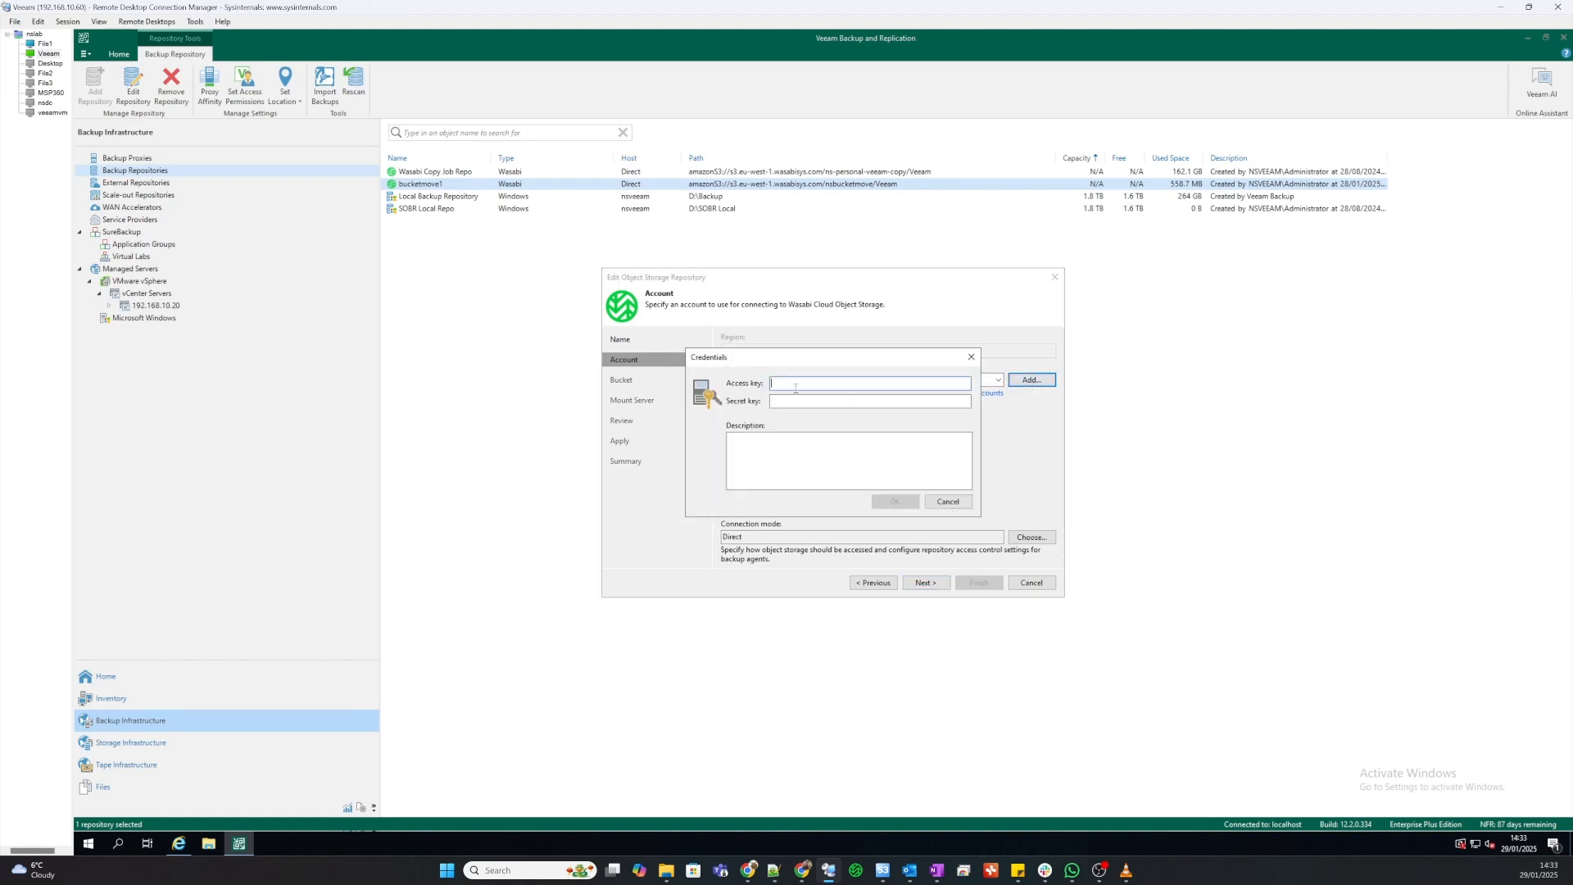
key(alt+Tab)
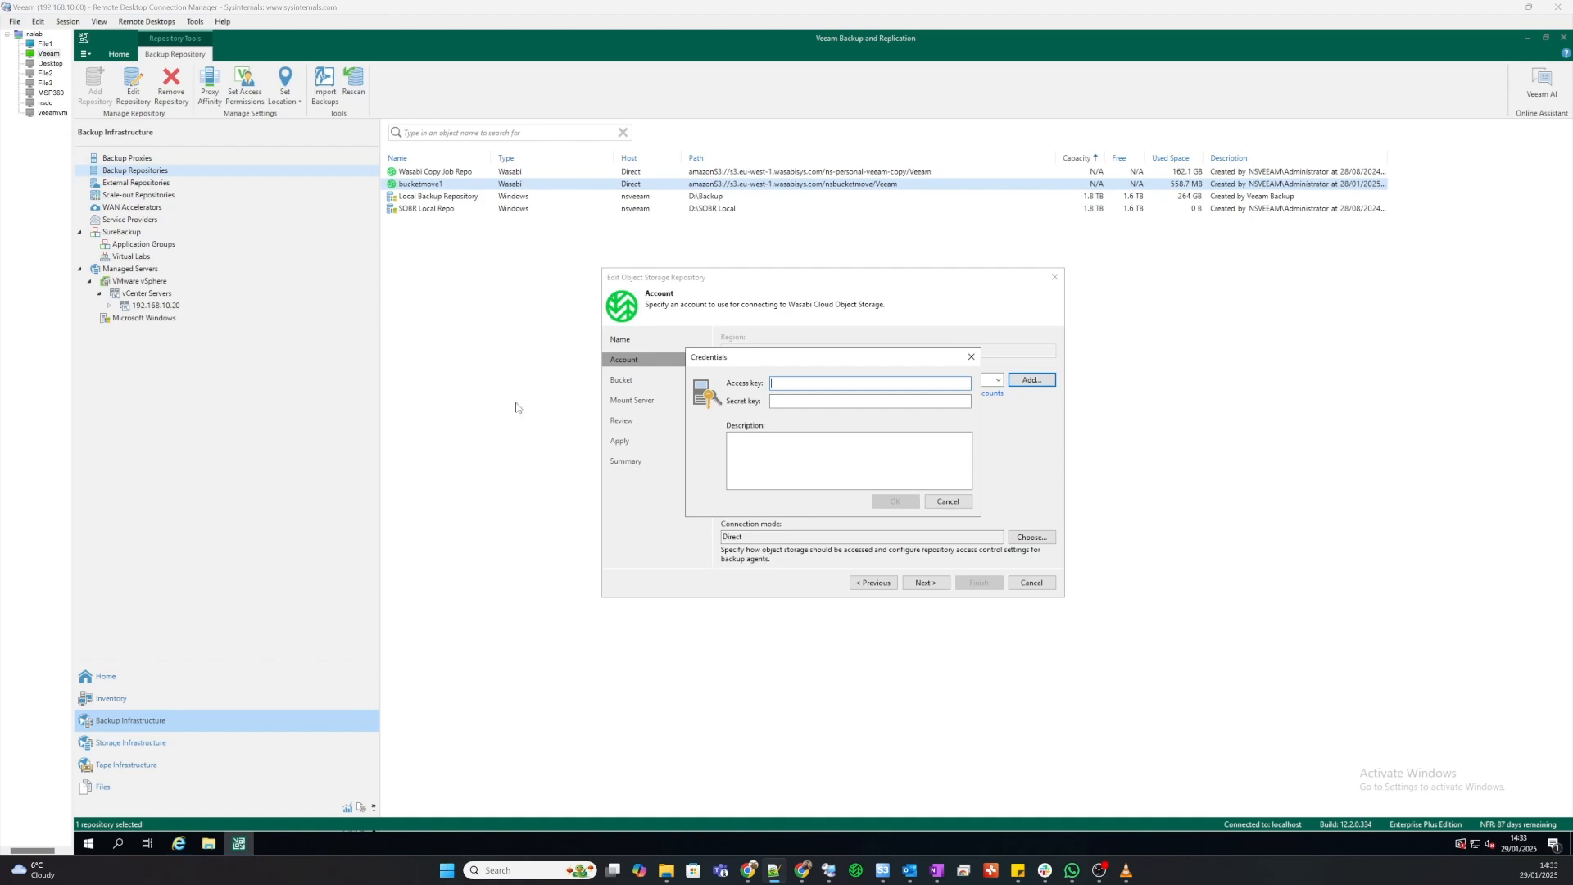
click(818, 382)
key(ctrl+v)
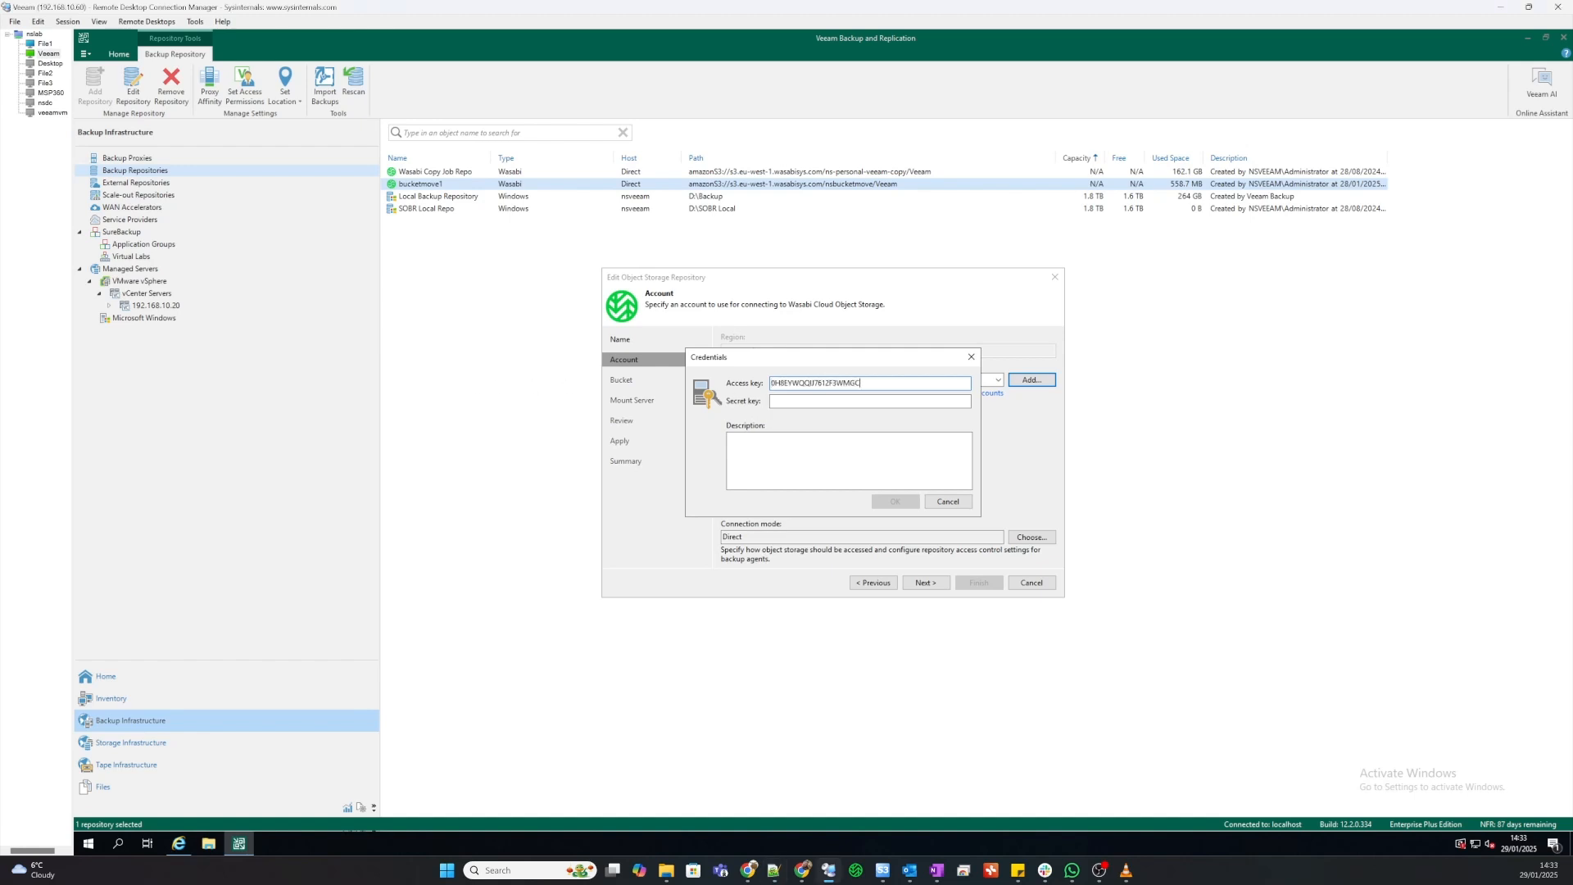
key(alt+Tab)
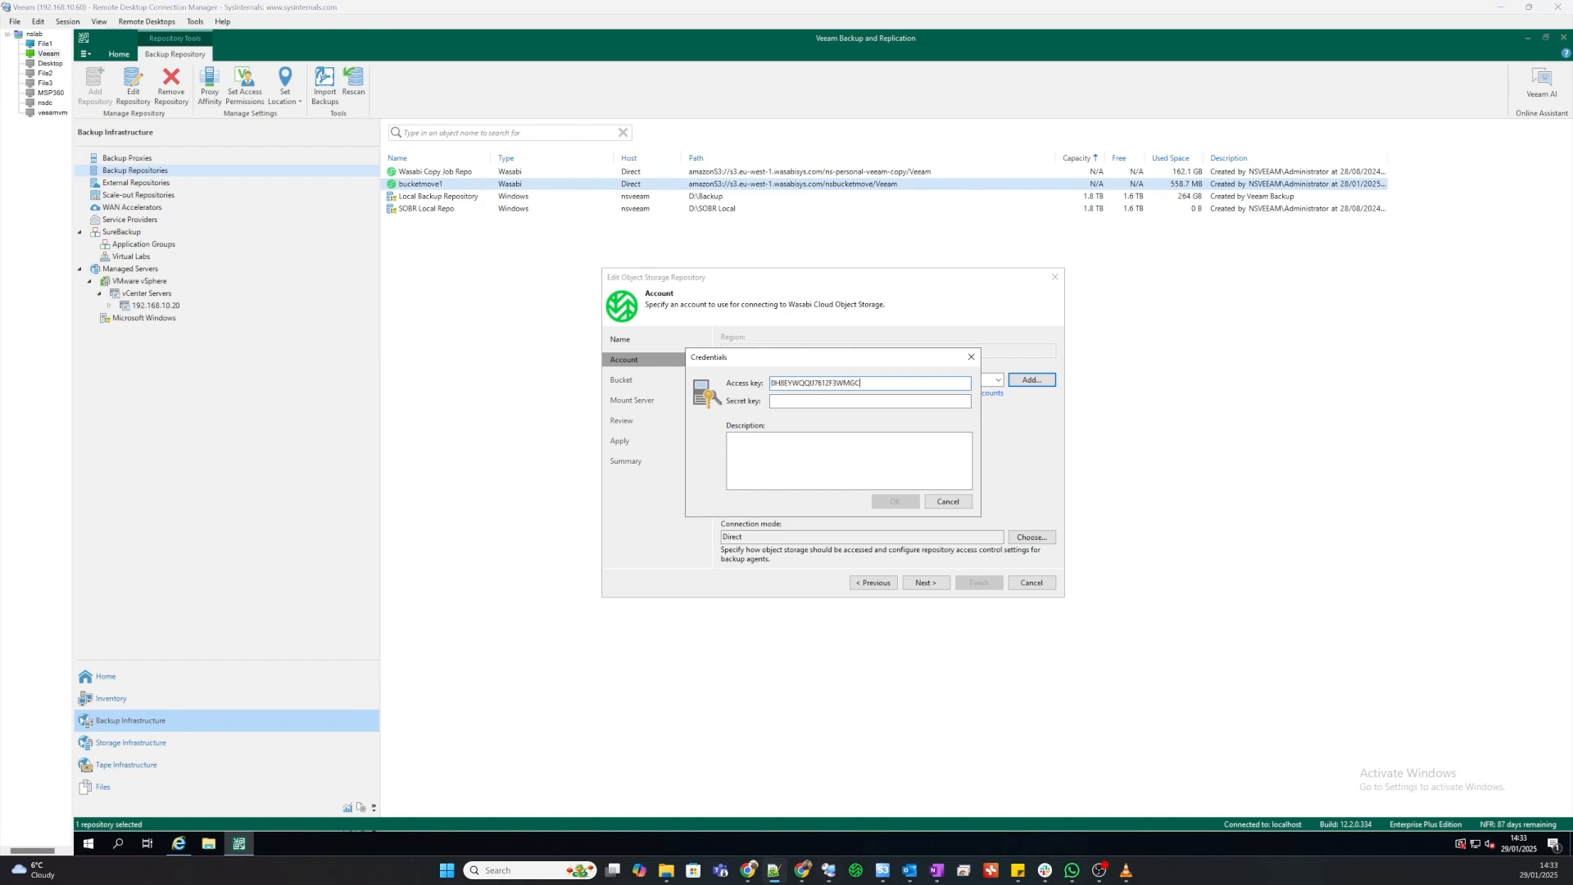
click(820, 401)
key(ctrl+v)
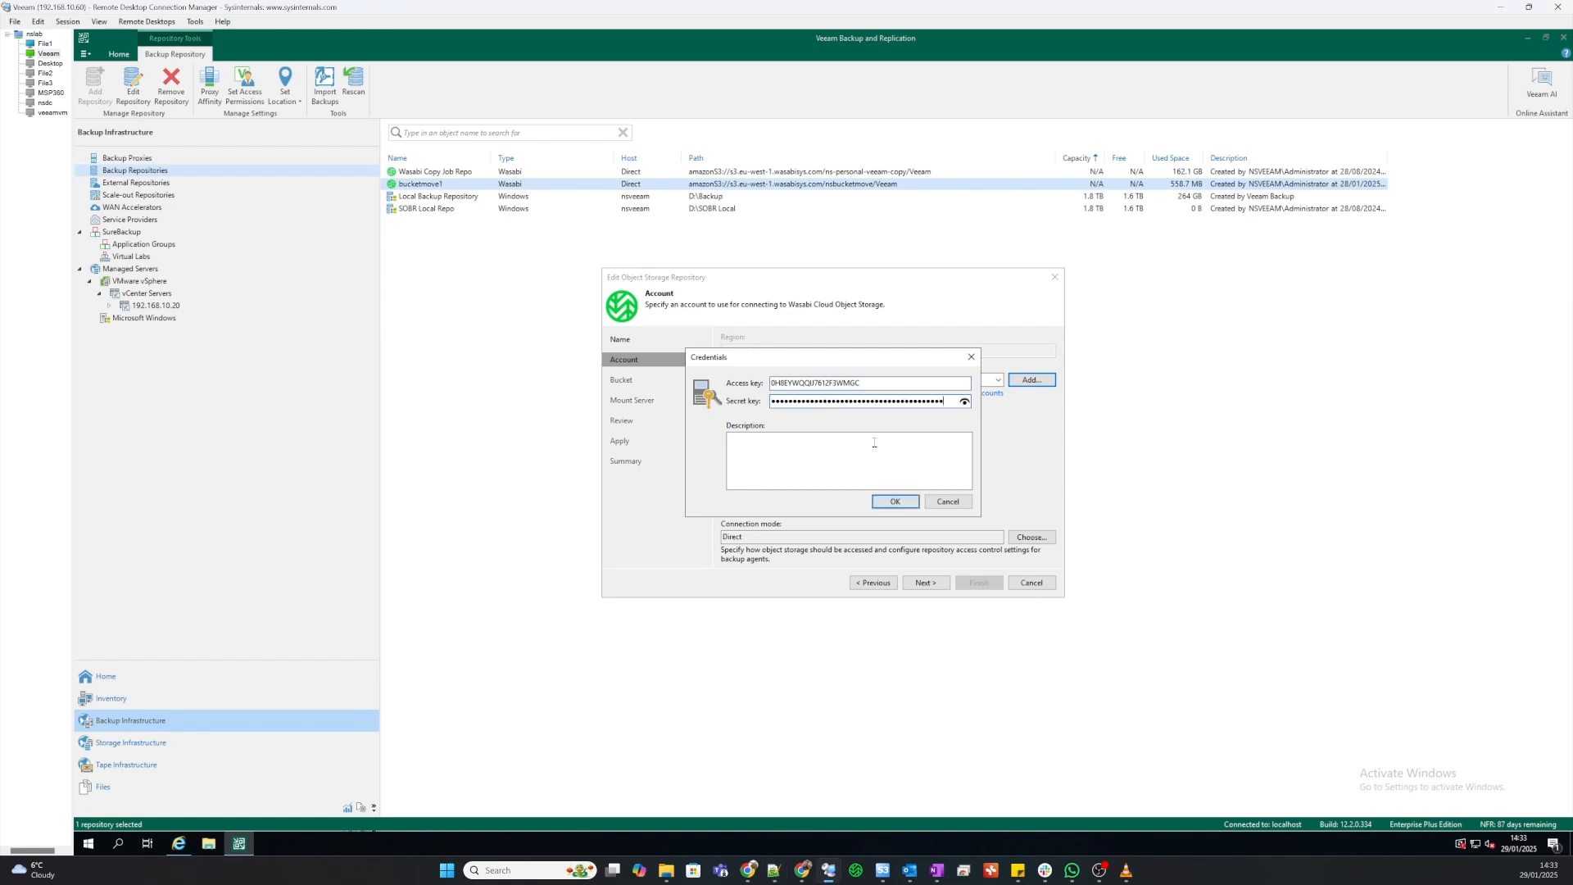
click(895, 501)
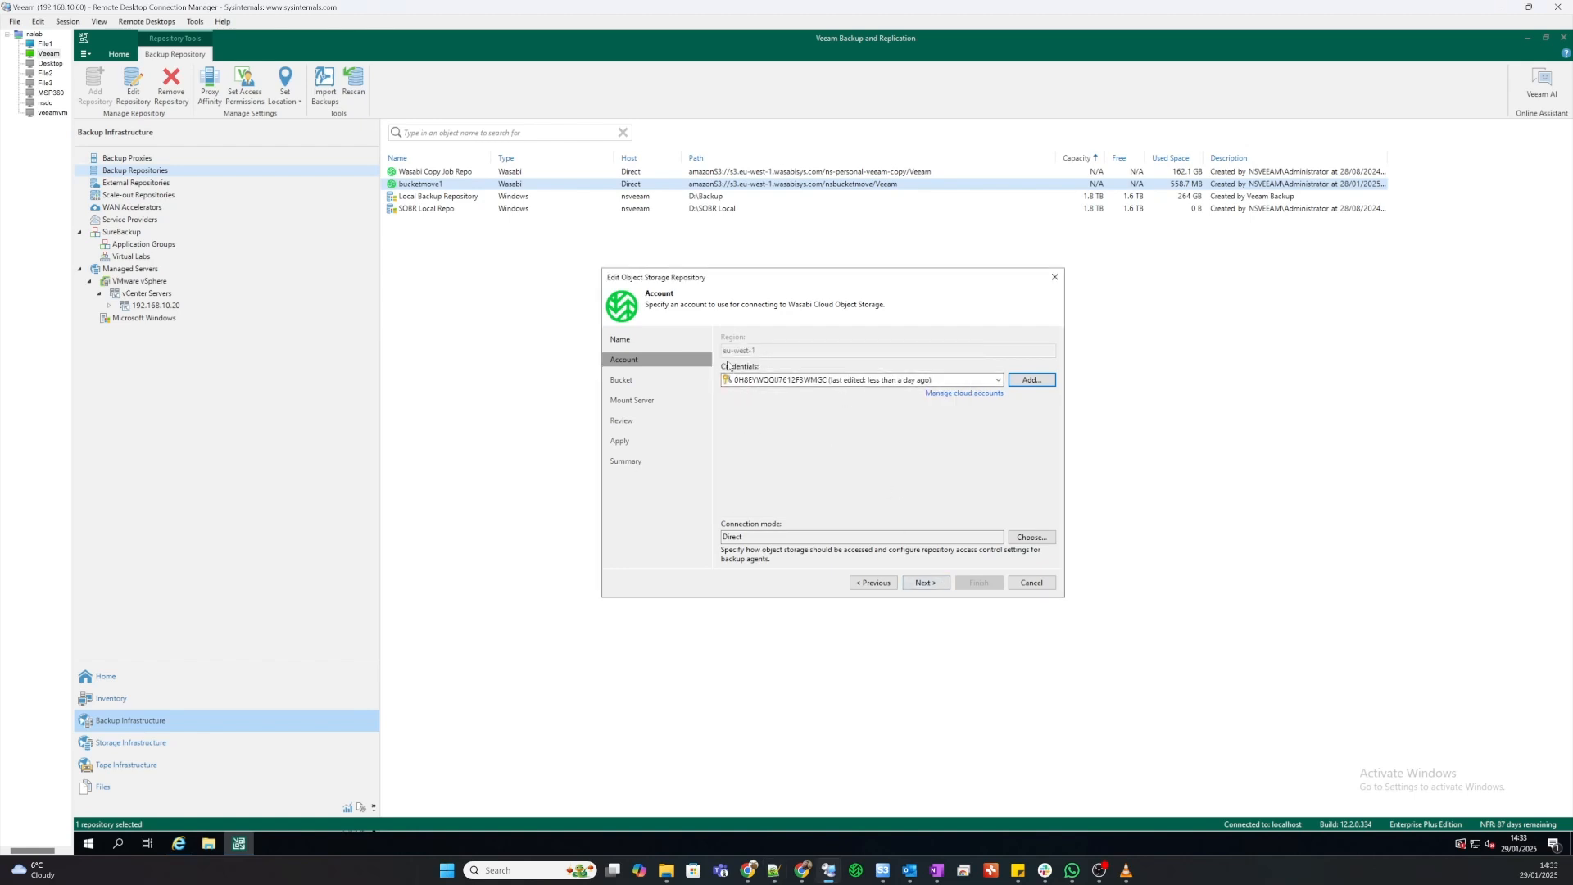
- Keep the existing bucket and mount server settings, apply the bucketmove1 repository changes and finish the edit
click(925, 583)
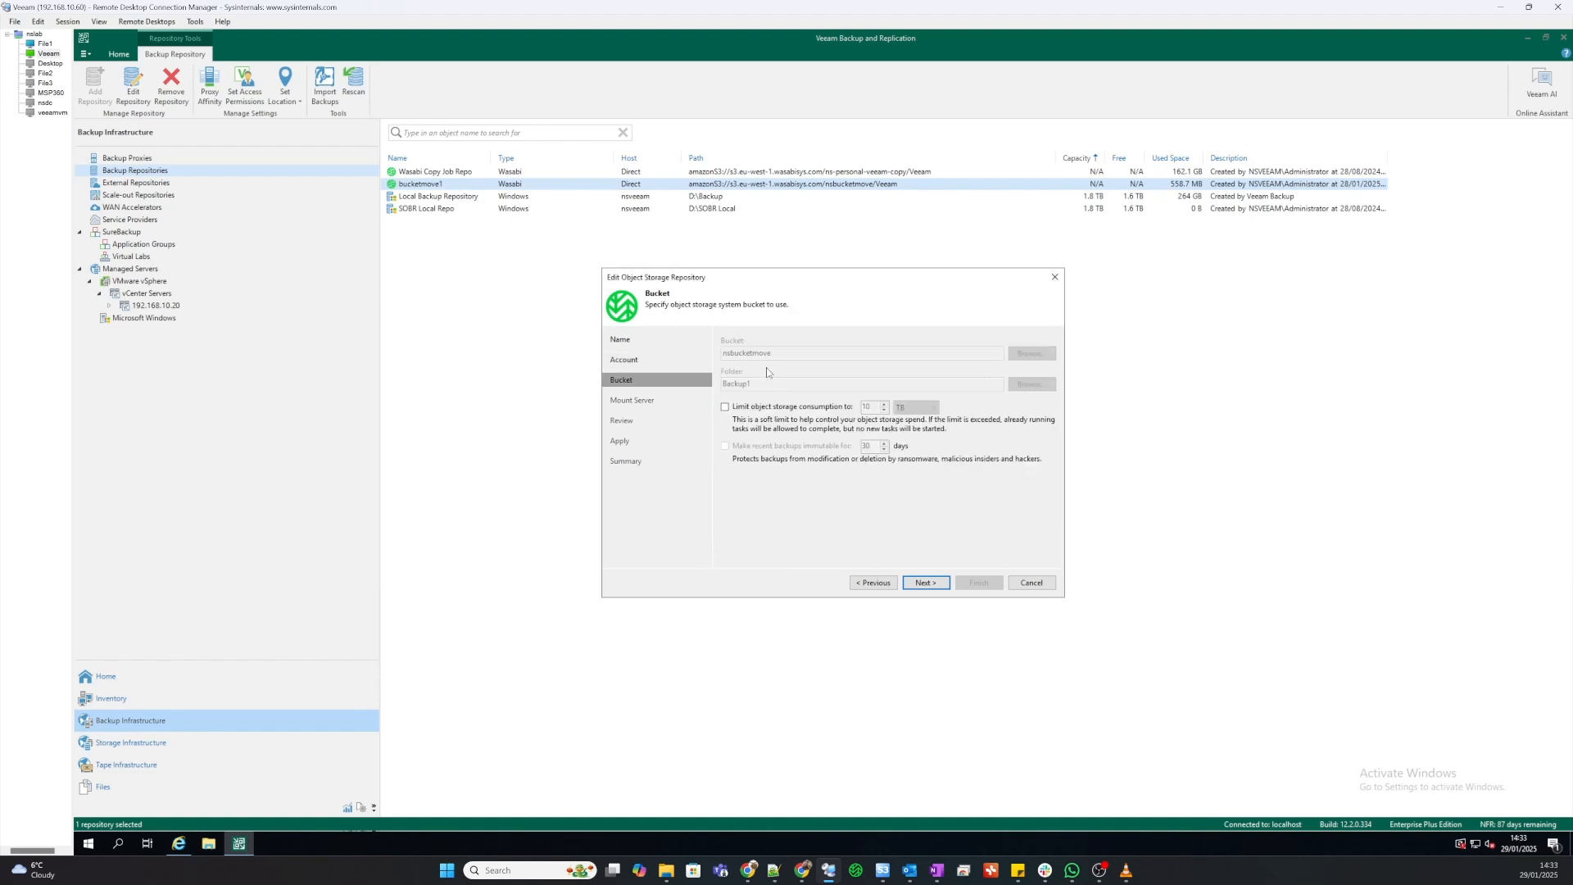
click(926, 582)
click(926, 583)
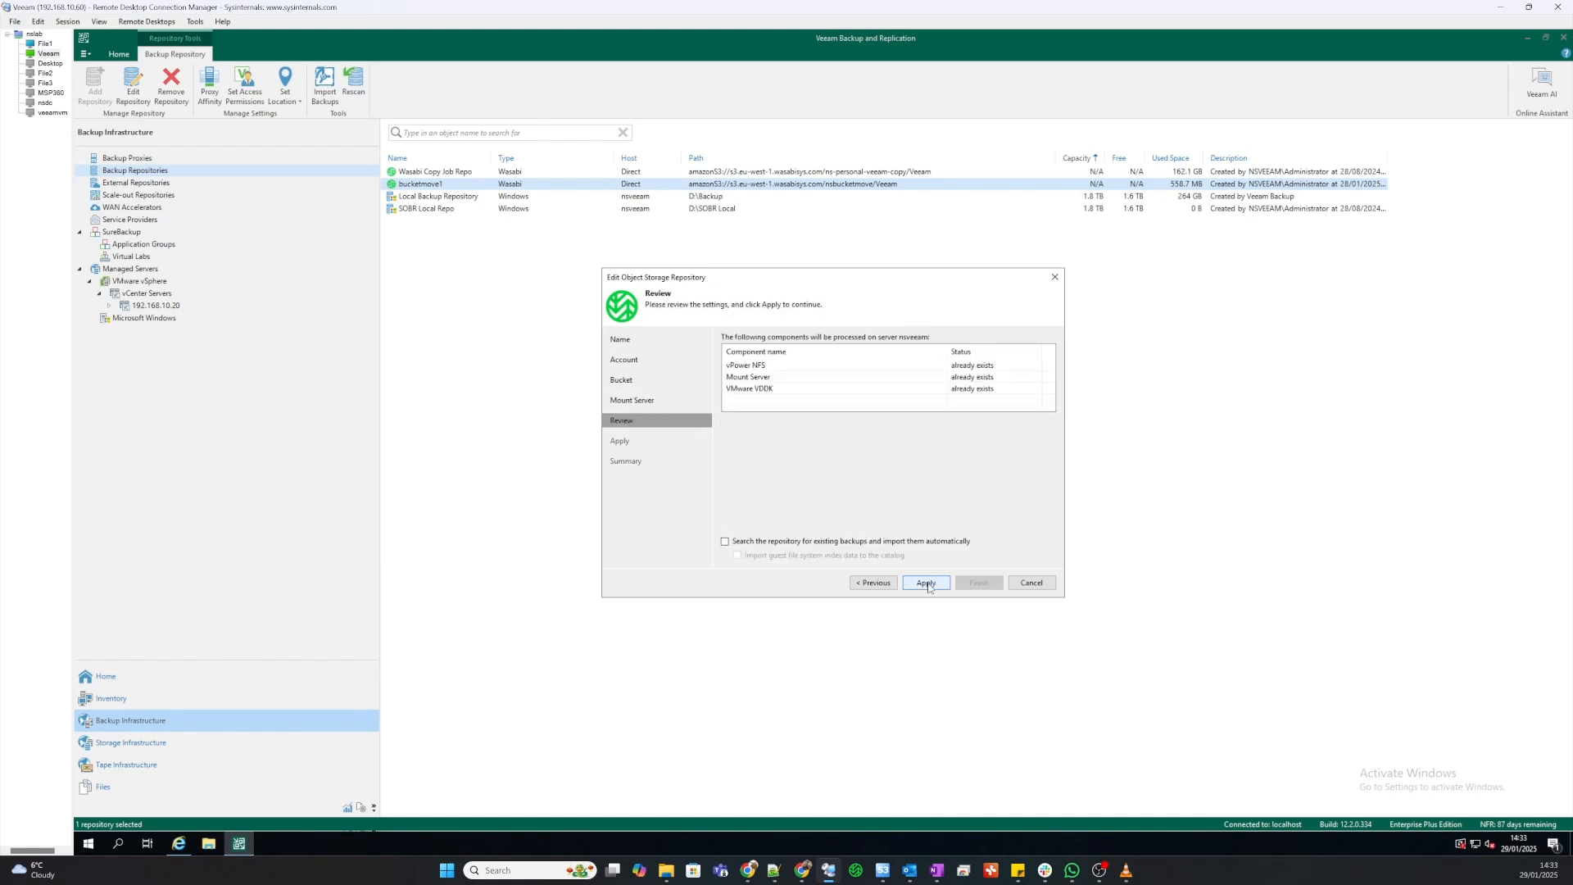
click(925, 582)
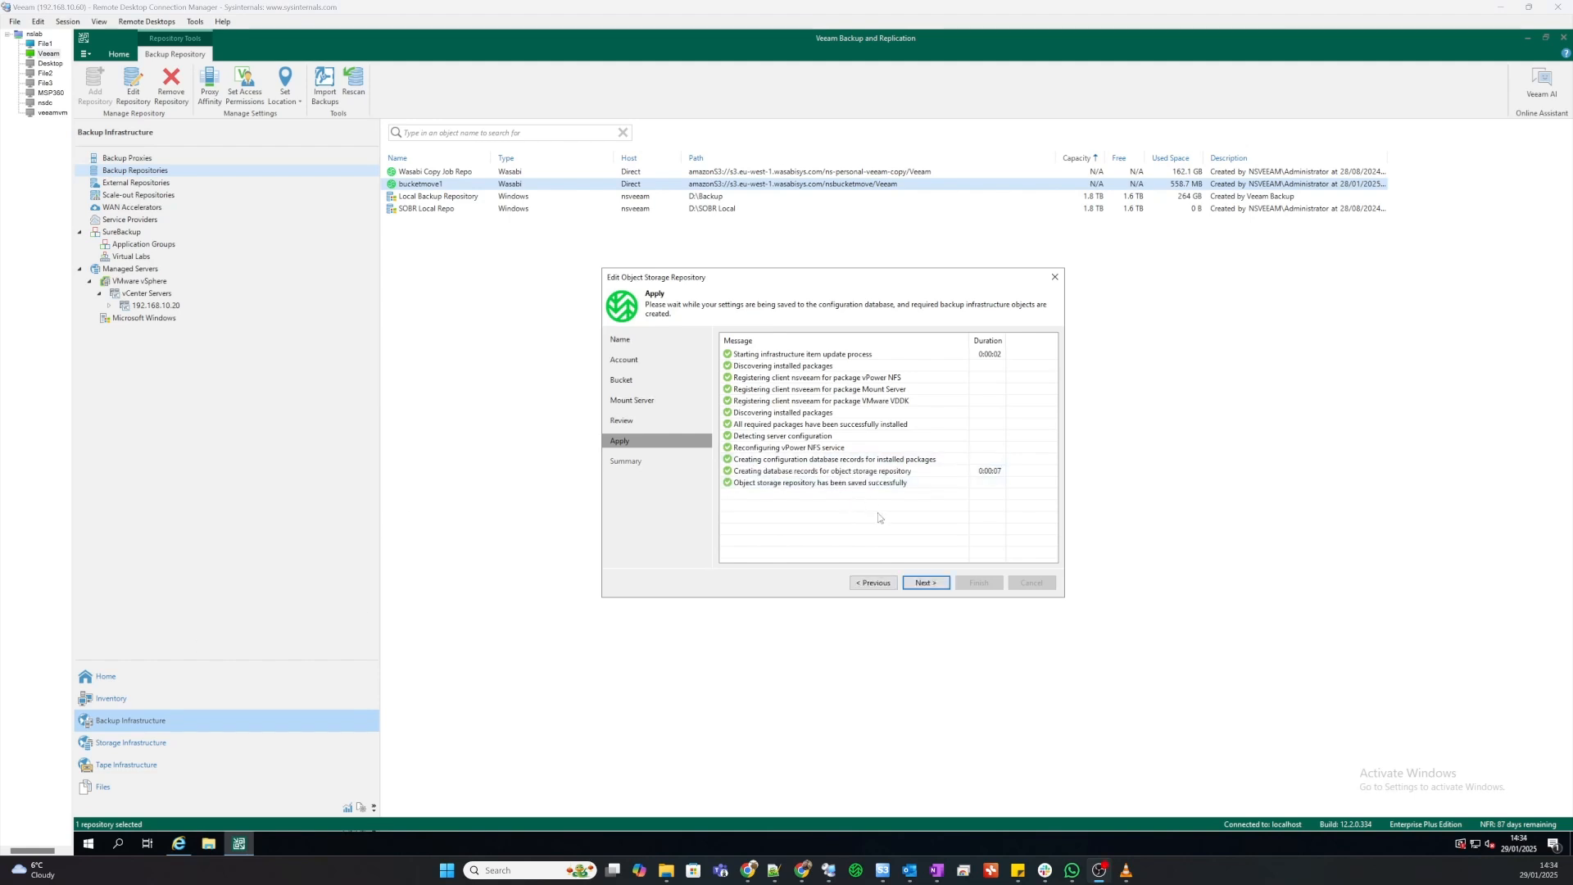
click(933, 589)
click(933, 589)
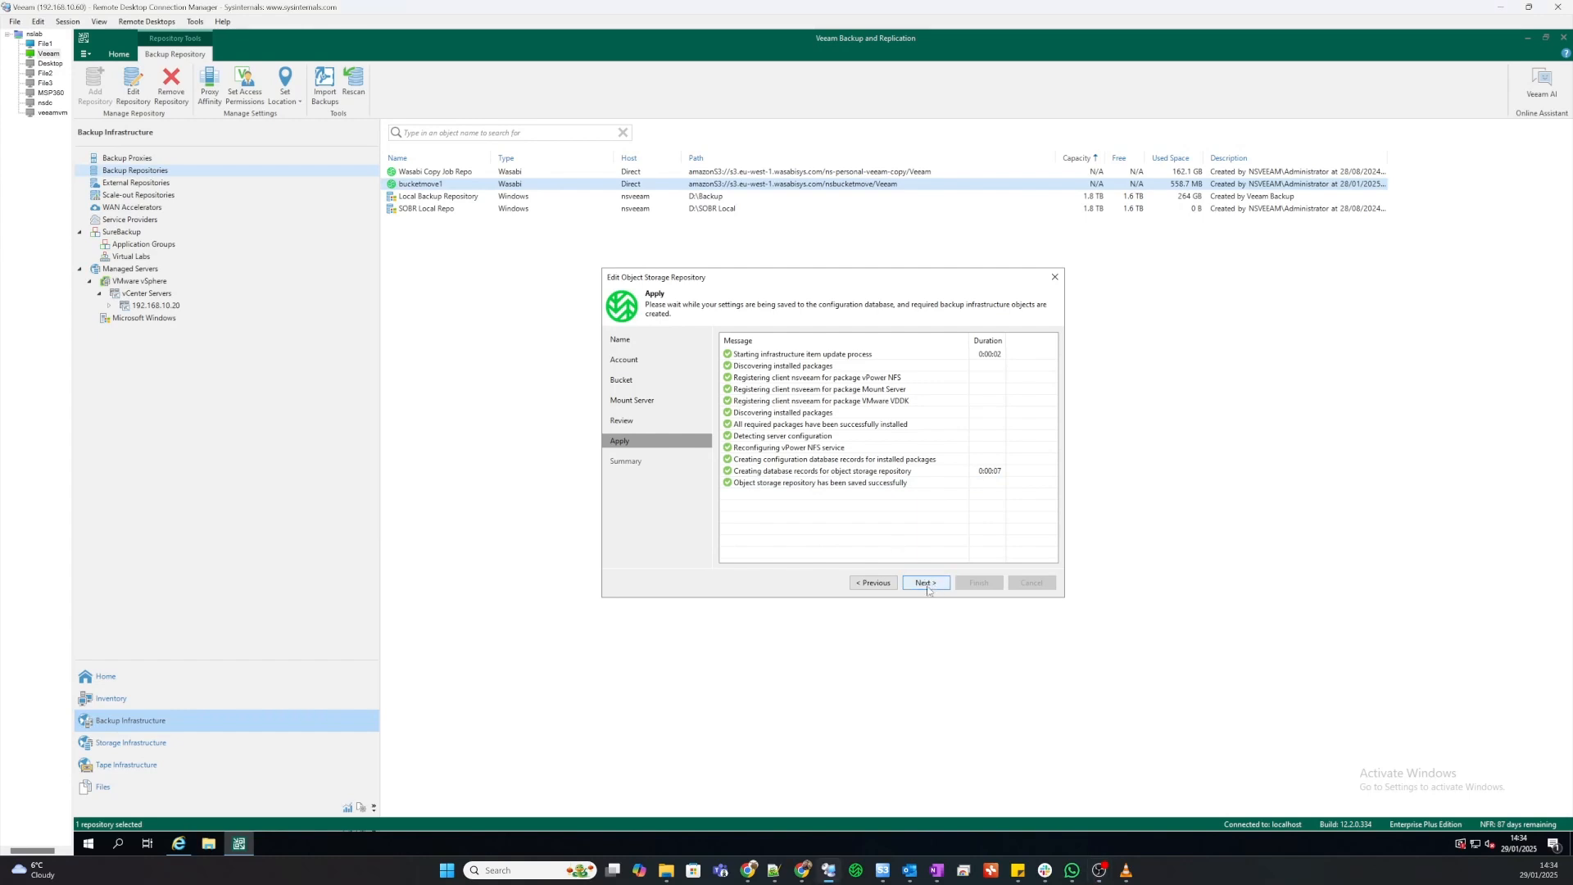
click(979, 583)
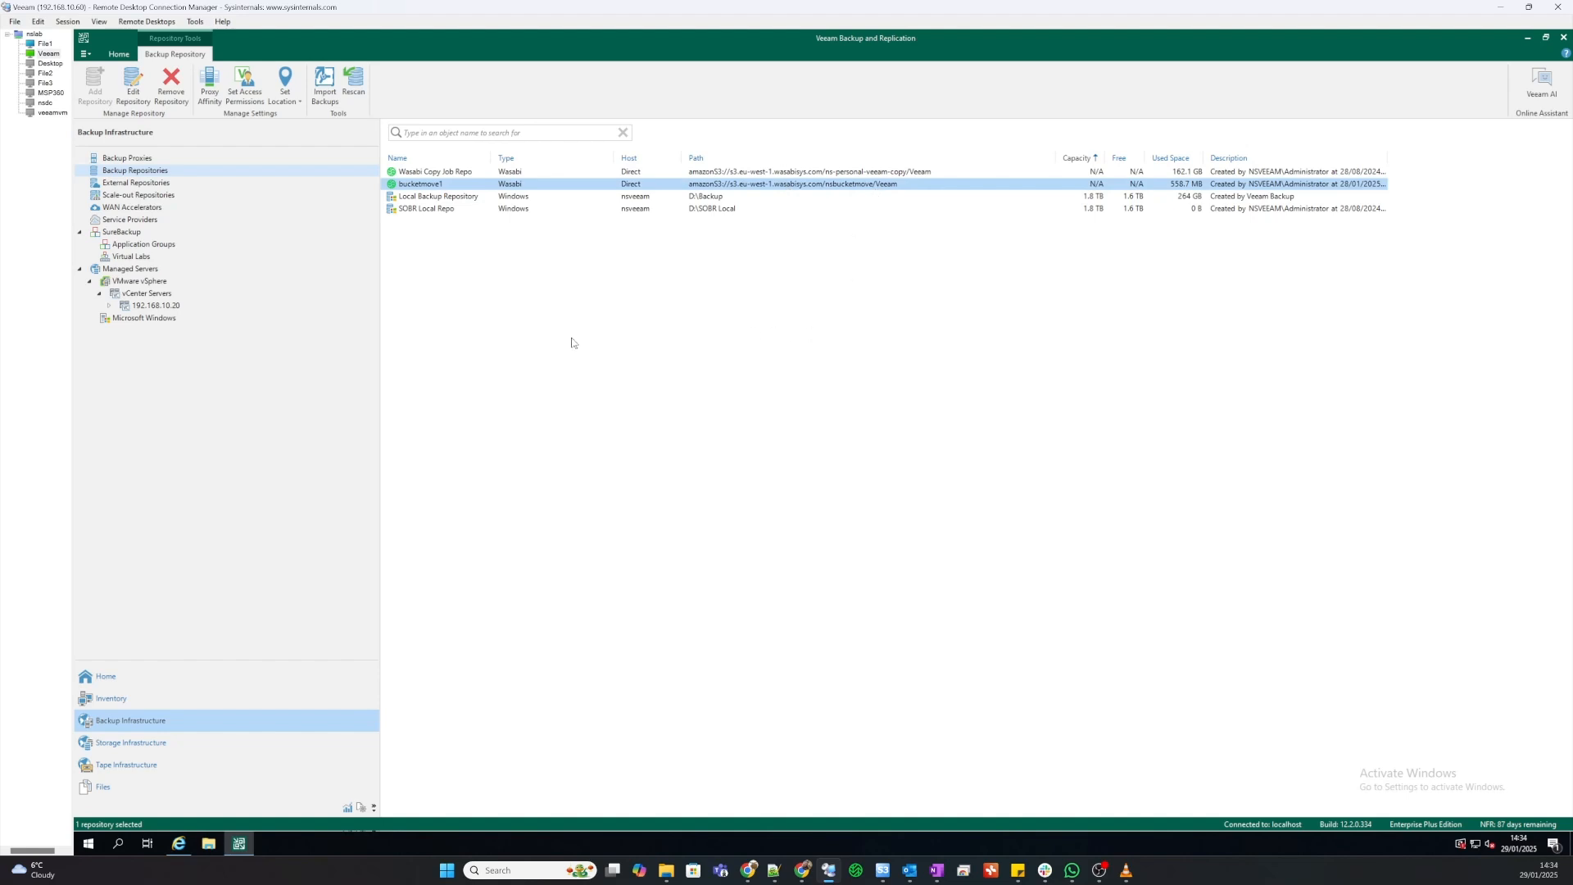
- Go to the backup jobs list and start the fileserver job, which targets bucketmove1
click(154, 683)
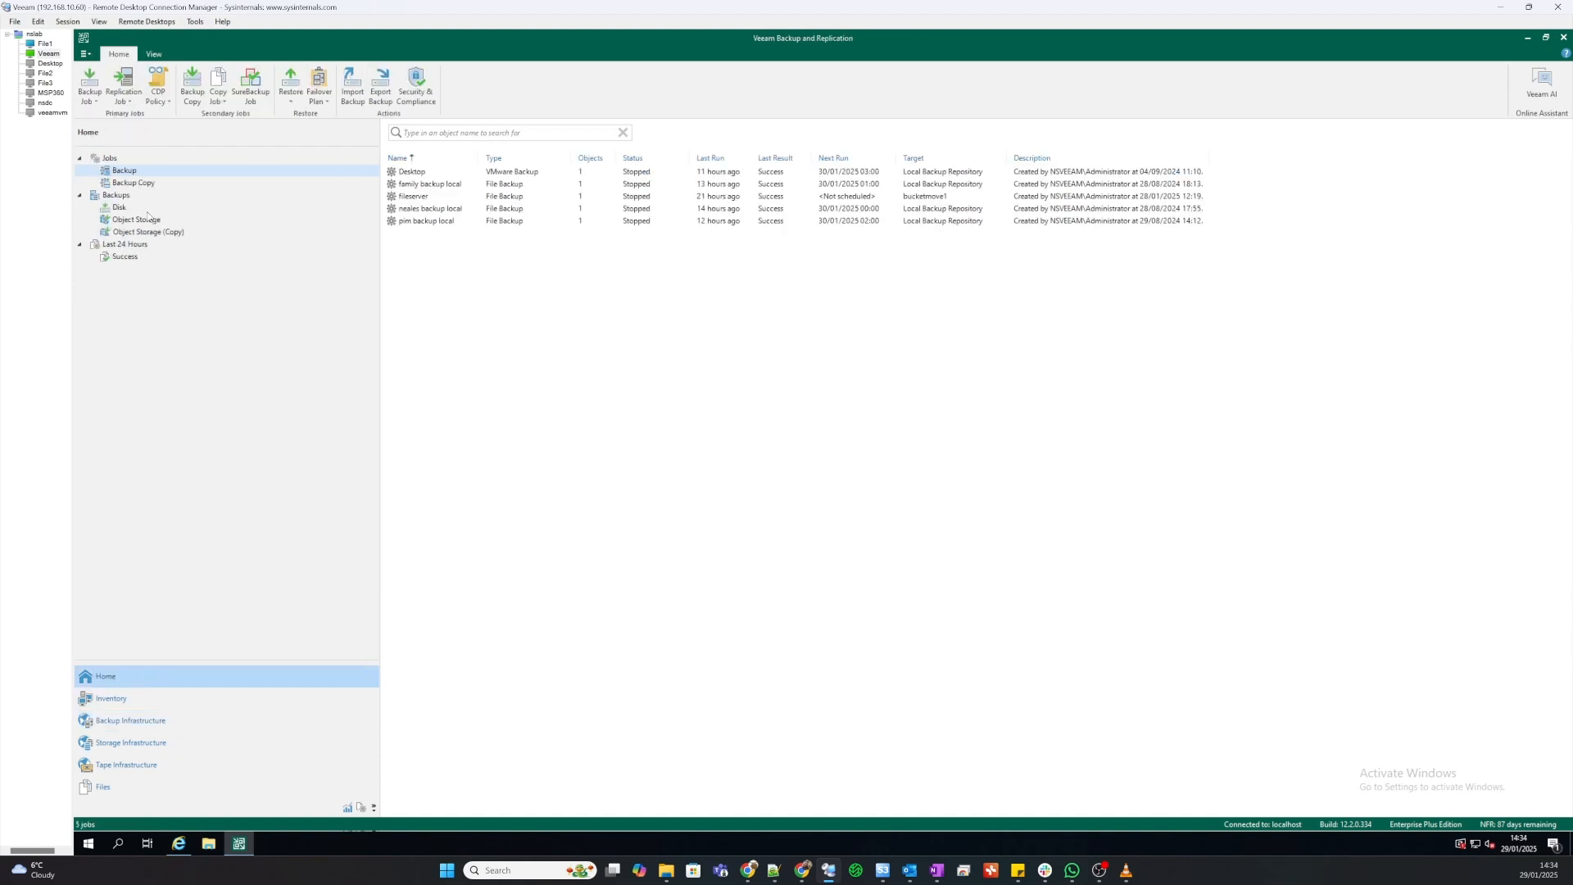
right_click(425, 200)
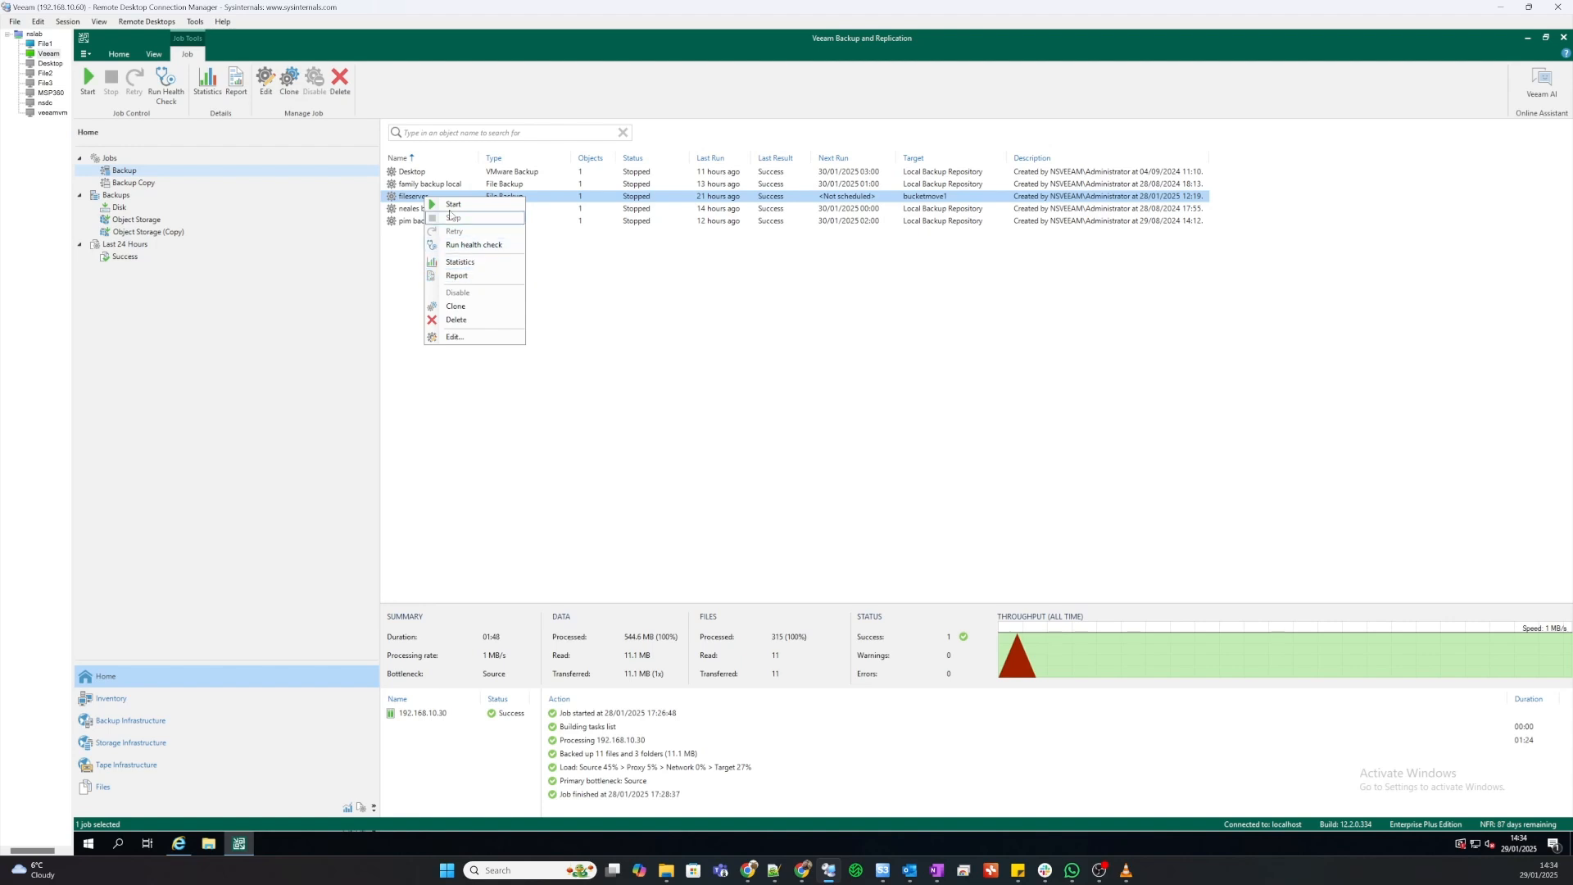
click(454, 208)
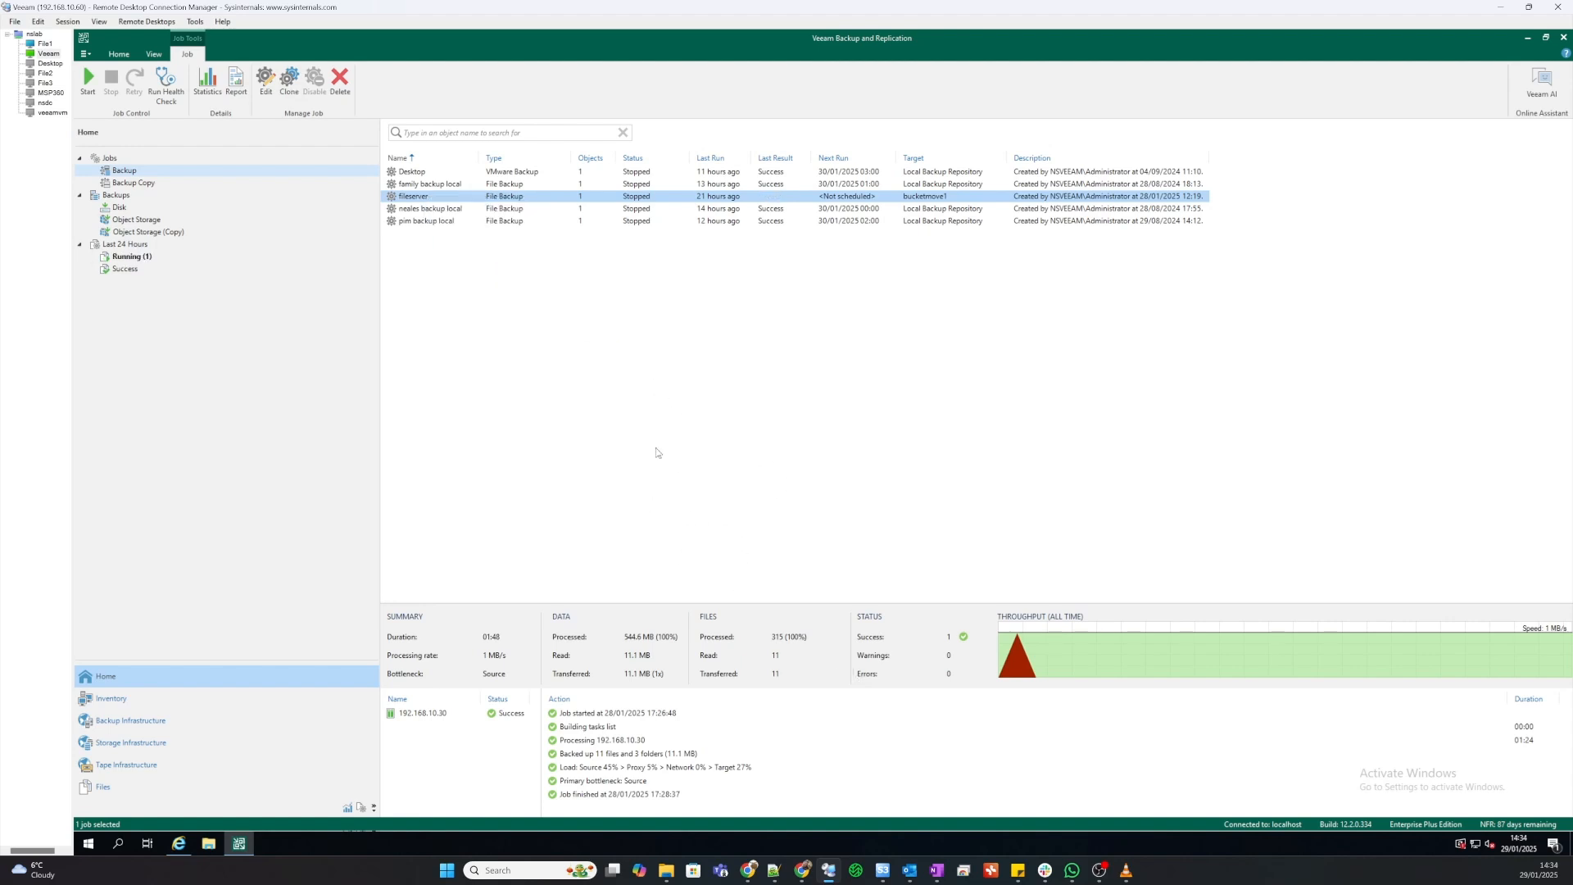
- Open the running fileserver session's details, follow the job's progress to completion and close them
click(125, 258)
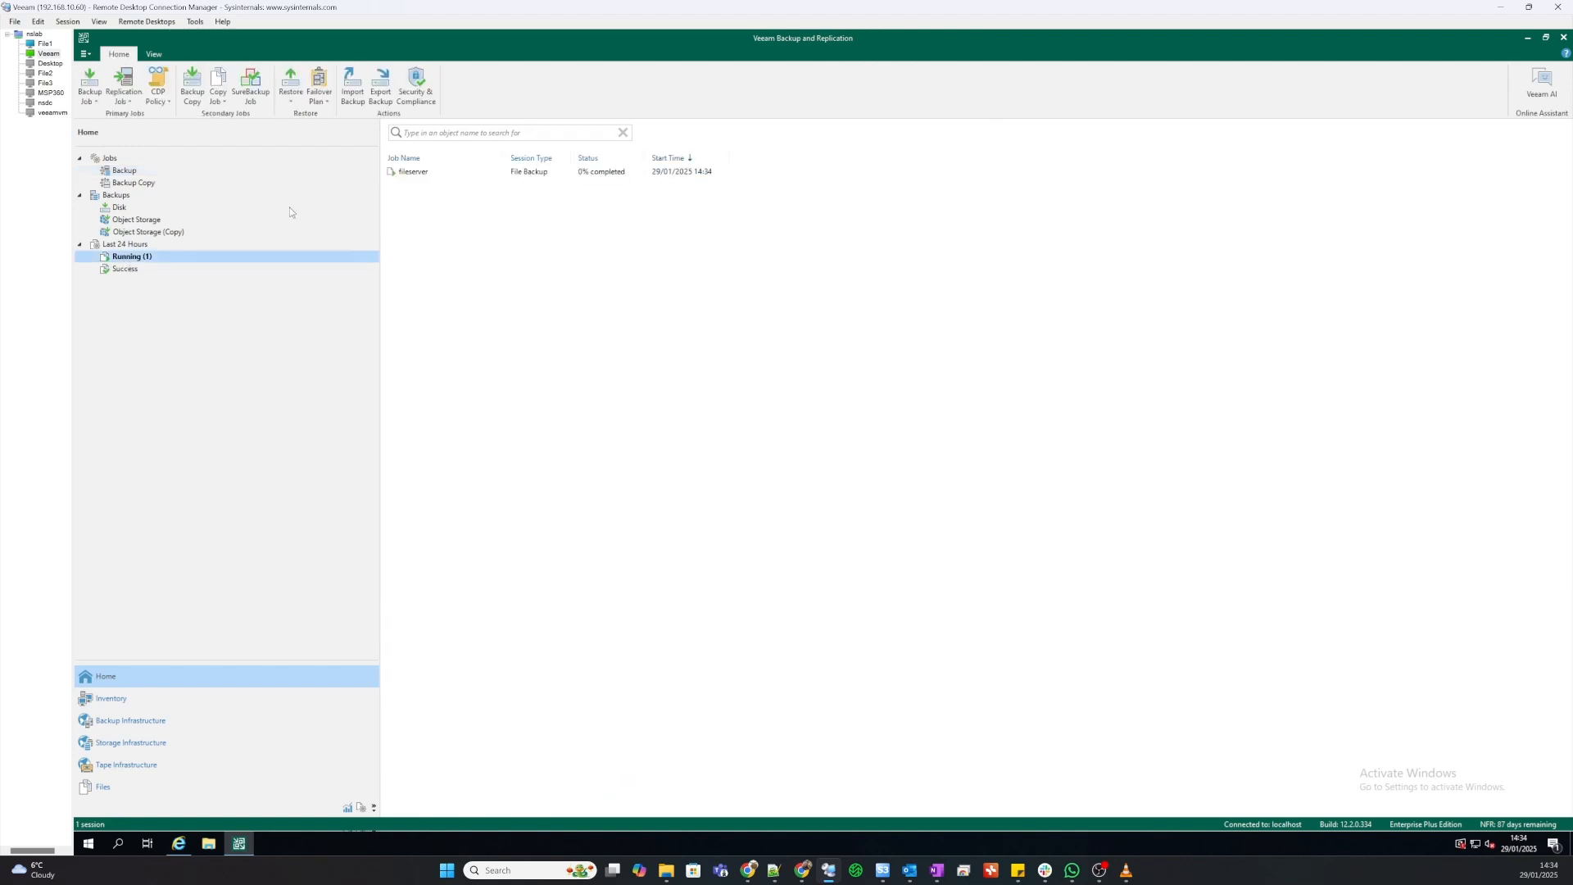
double_click(418, 172)
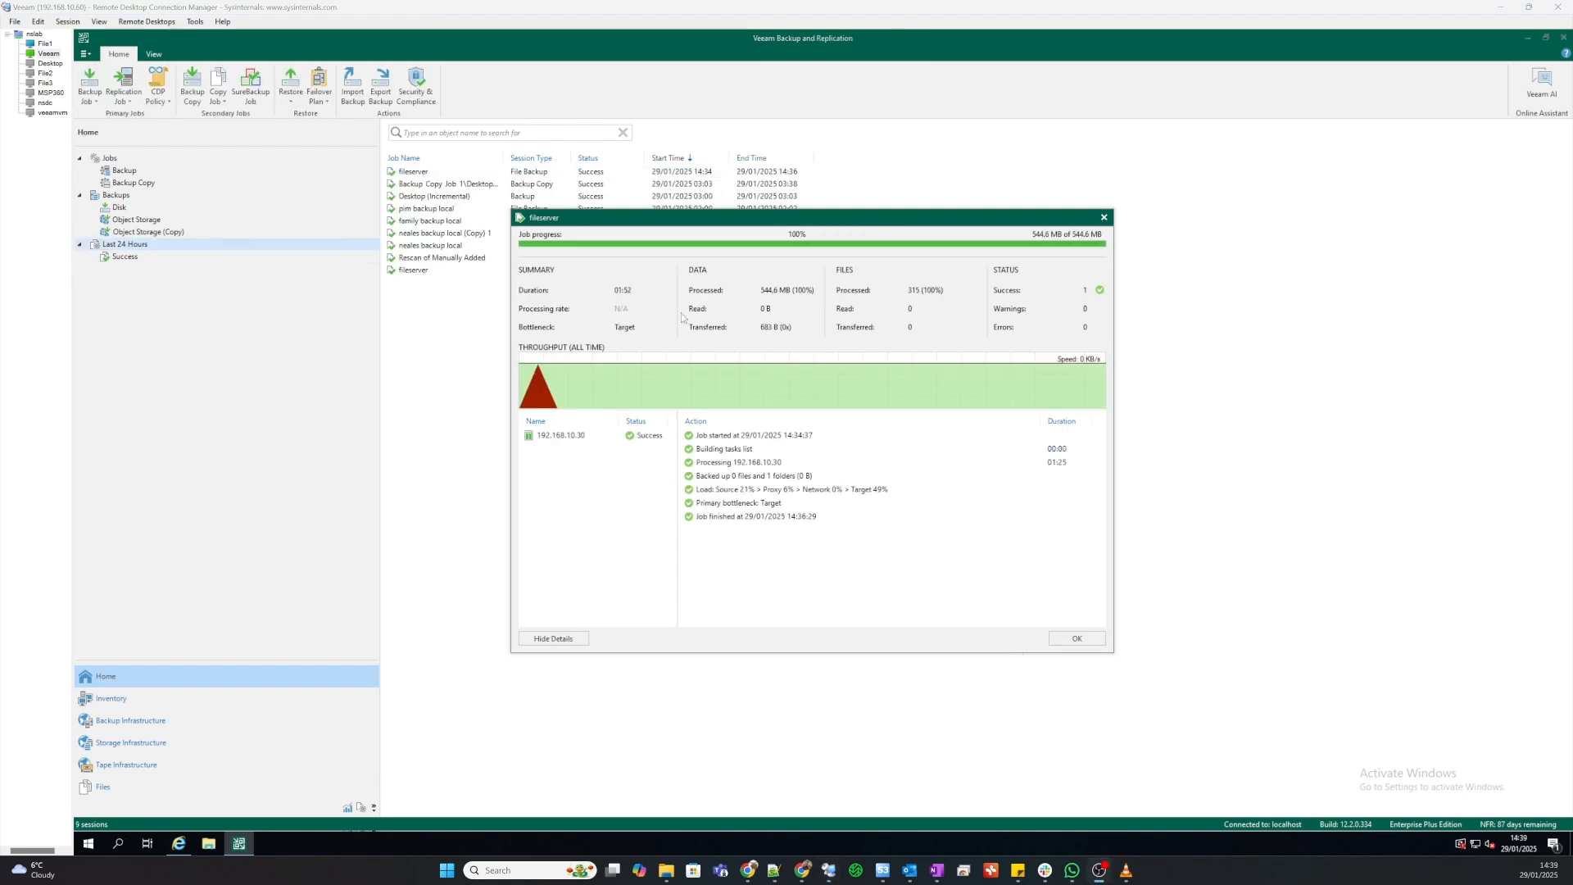
click(1074, 639)
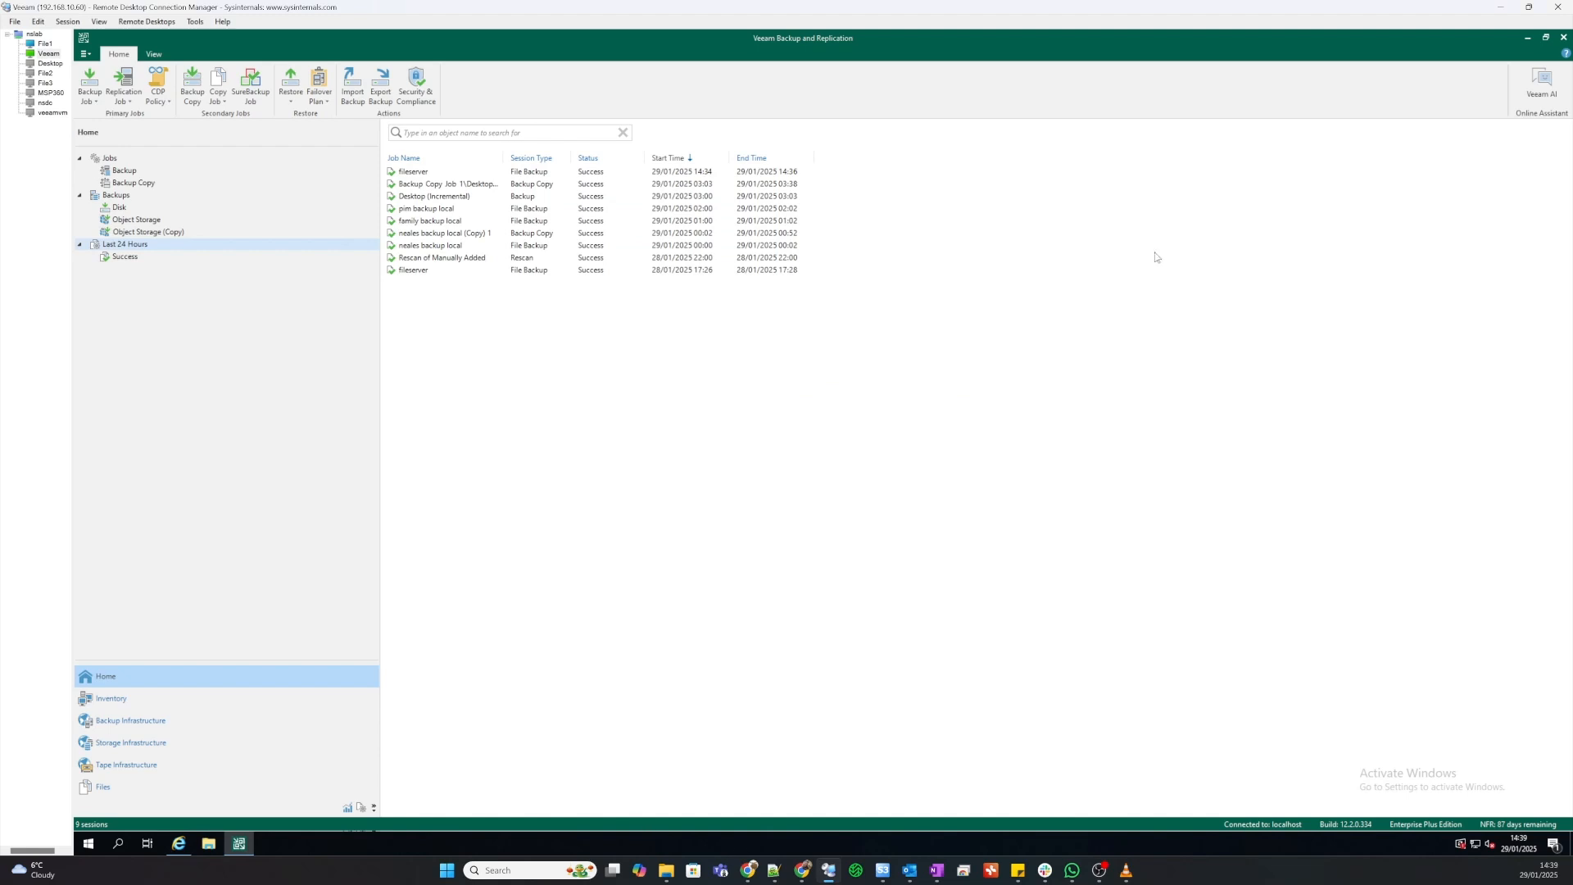
- Switch to the Wasabi console and view the bucket lists of the source account and the second account
mouse_move(802, 870)
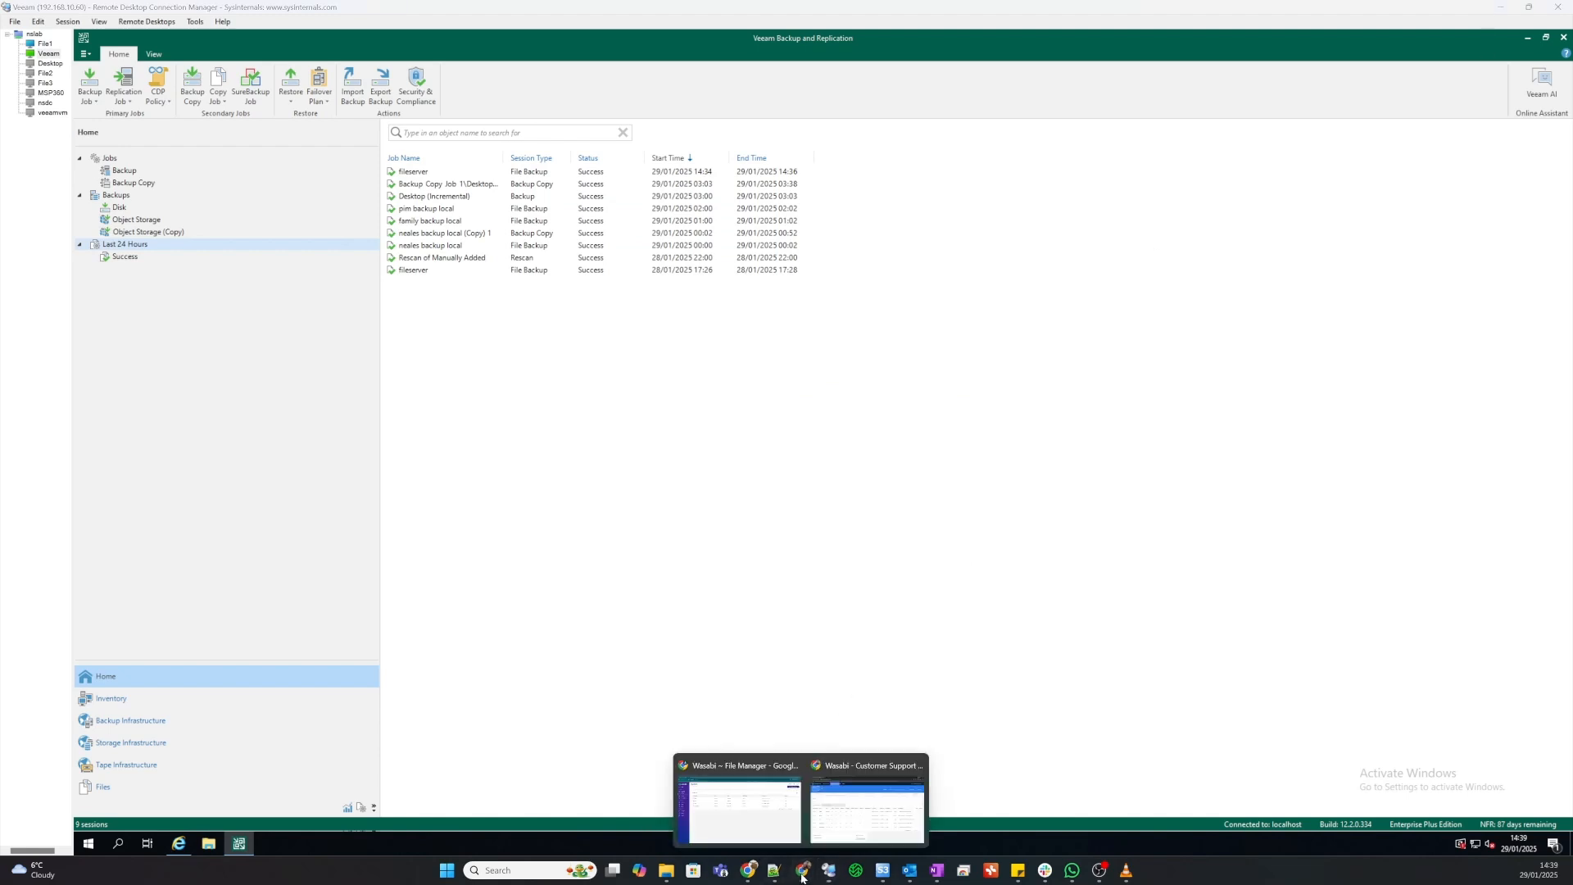
click(759, 812)
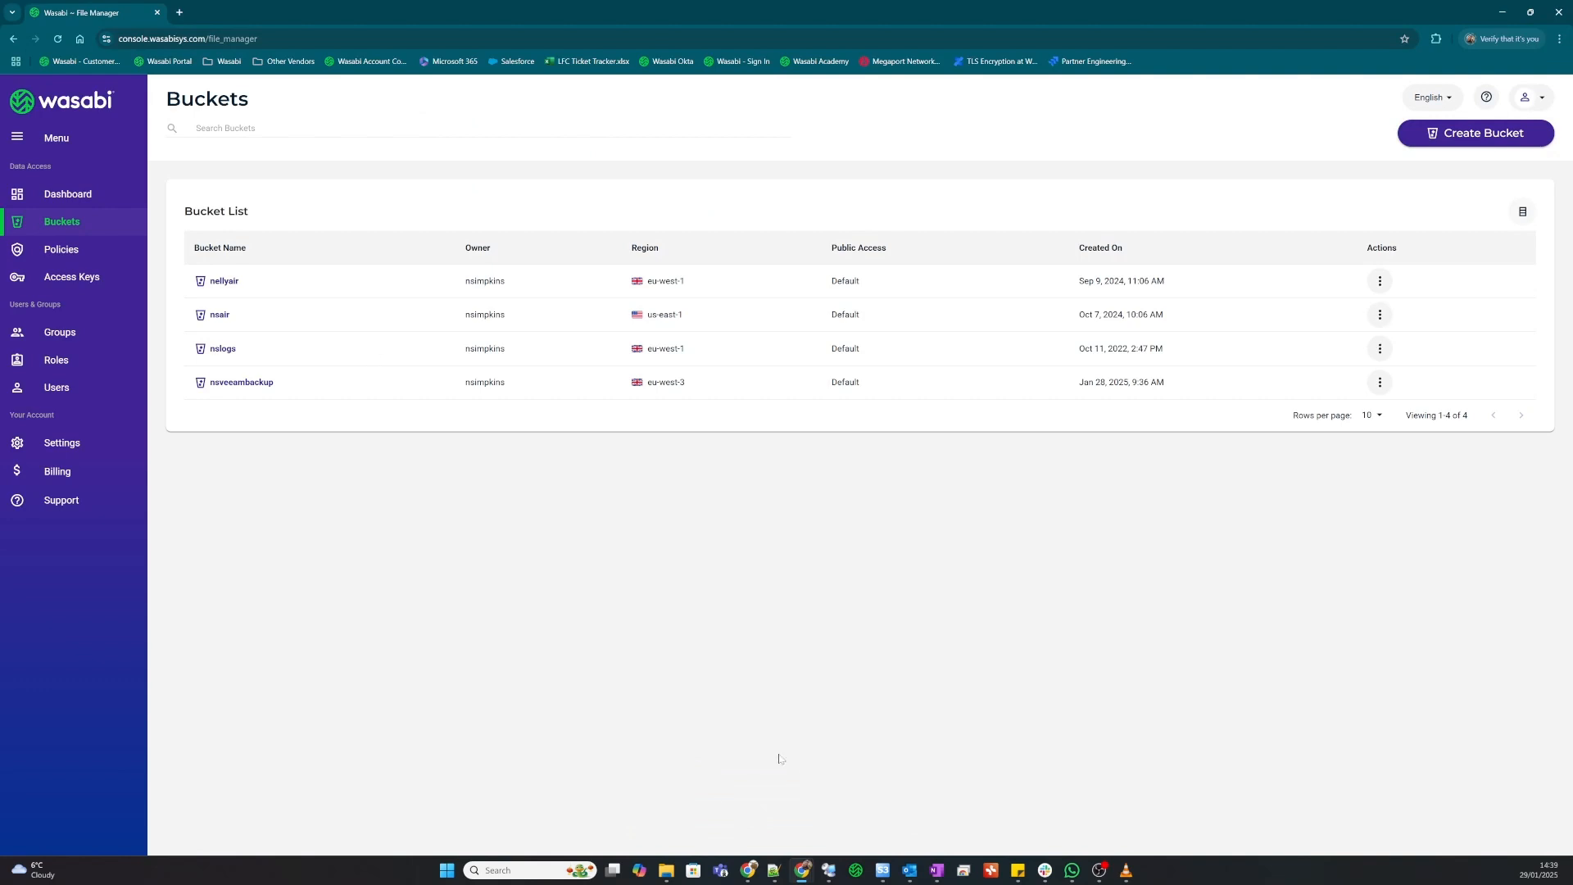
click(746, 873)
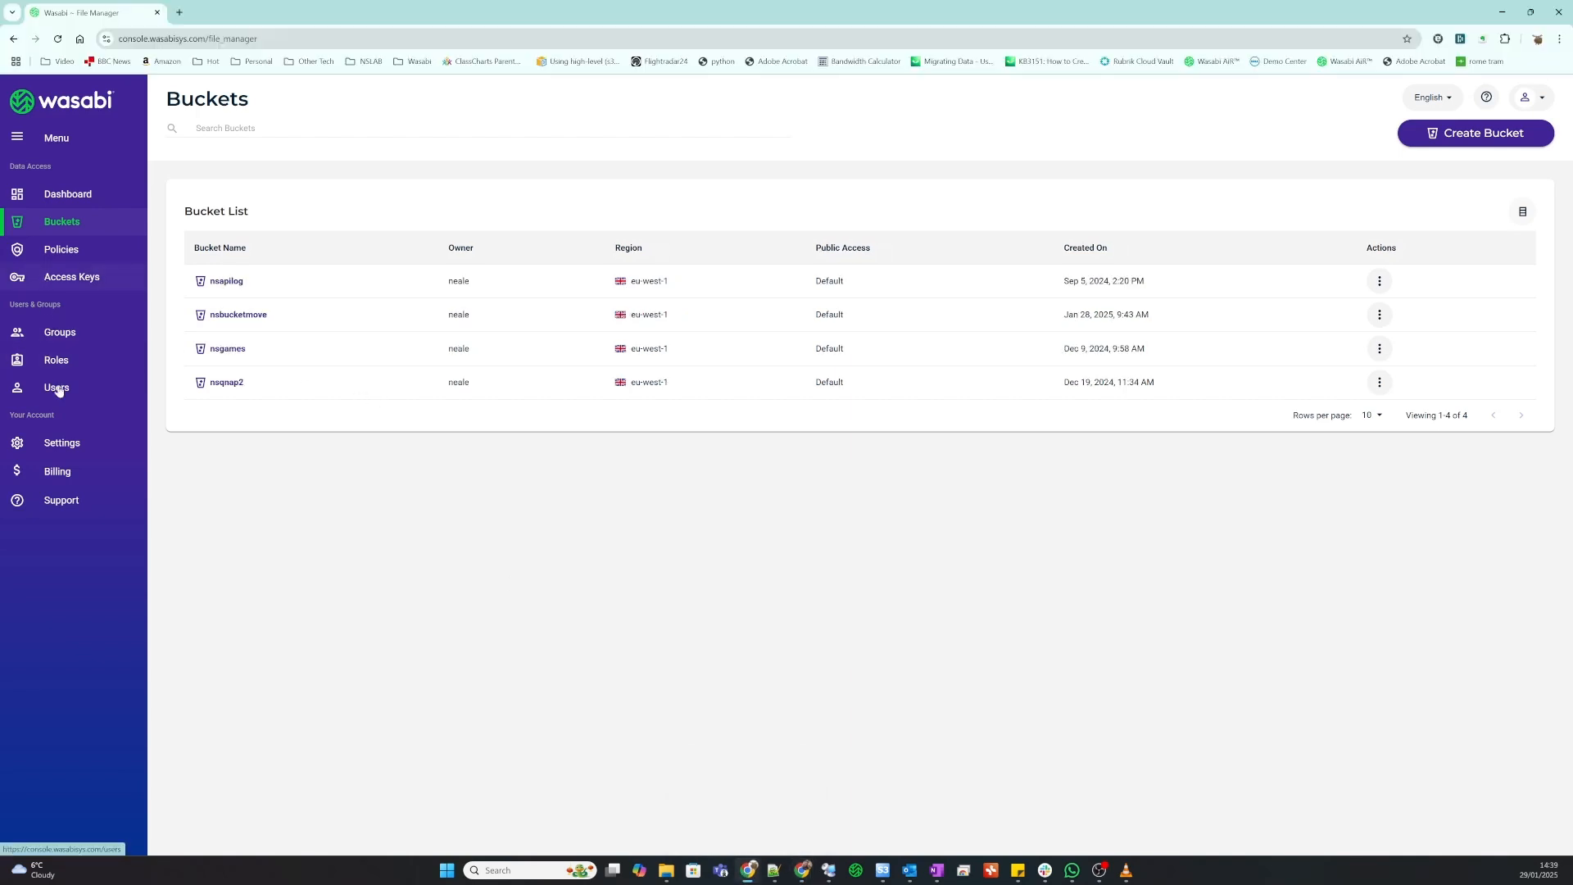